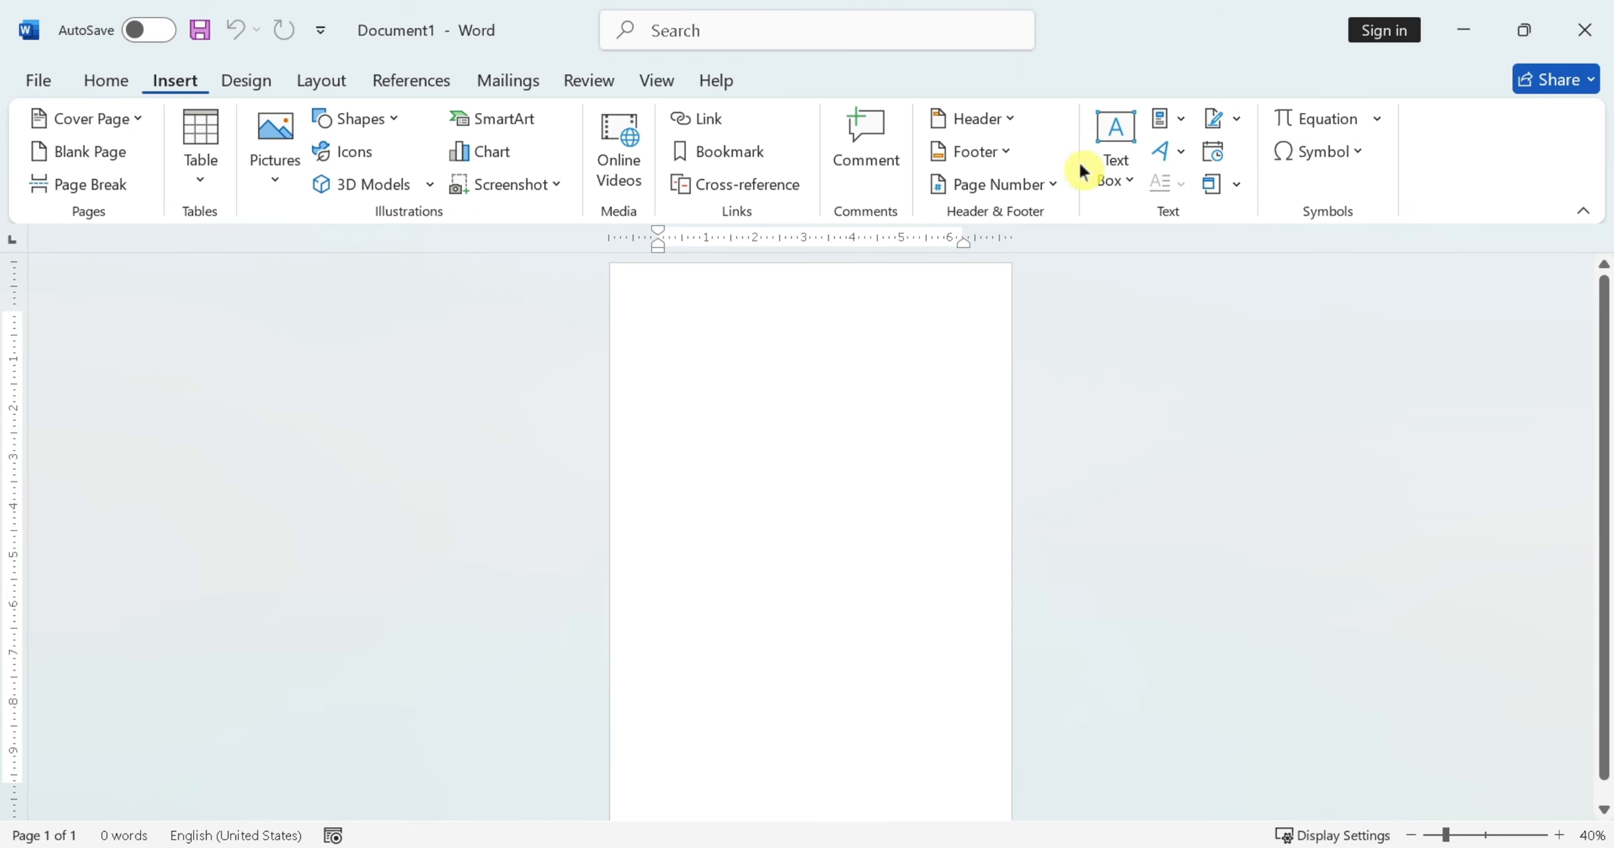
# Insert a plain black WordArt text reading "BUSINESS TITLE".
pyautogui.click(1163, 152)
pyautogui.click(858, 416)
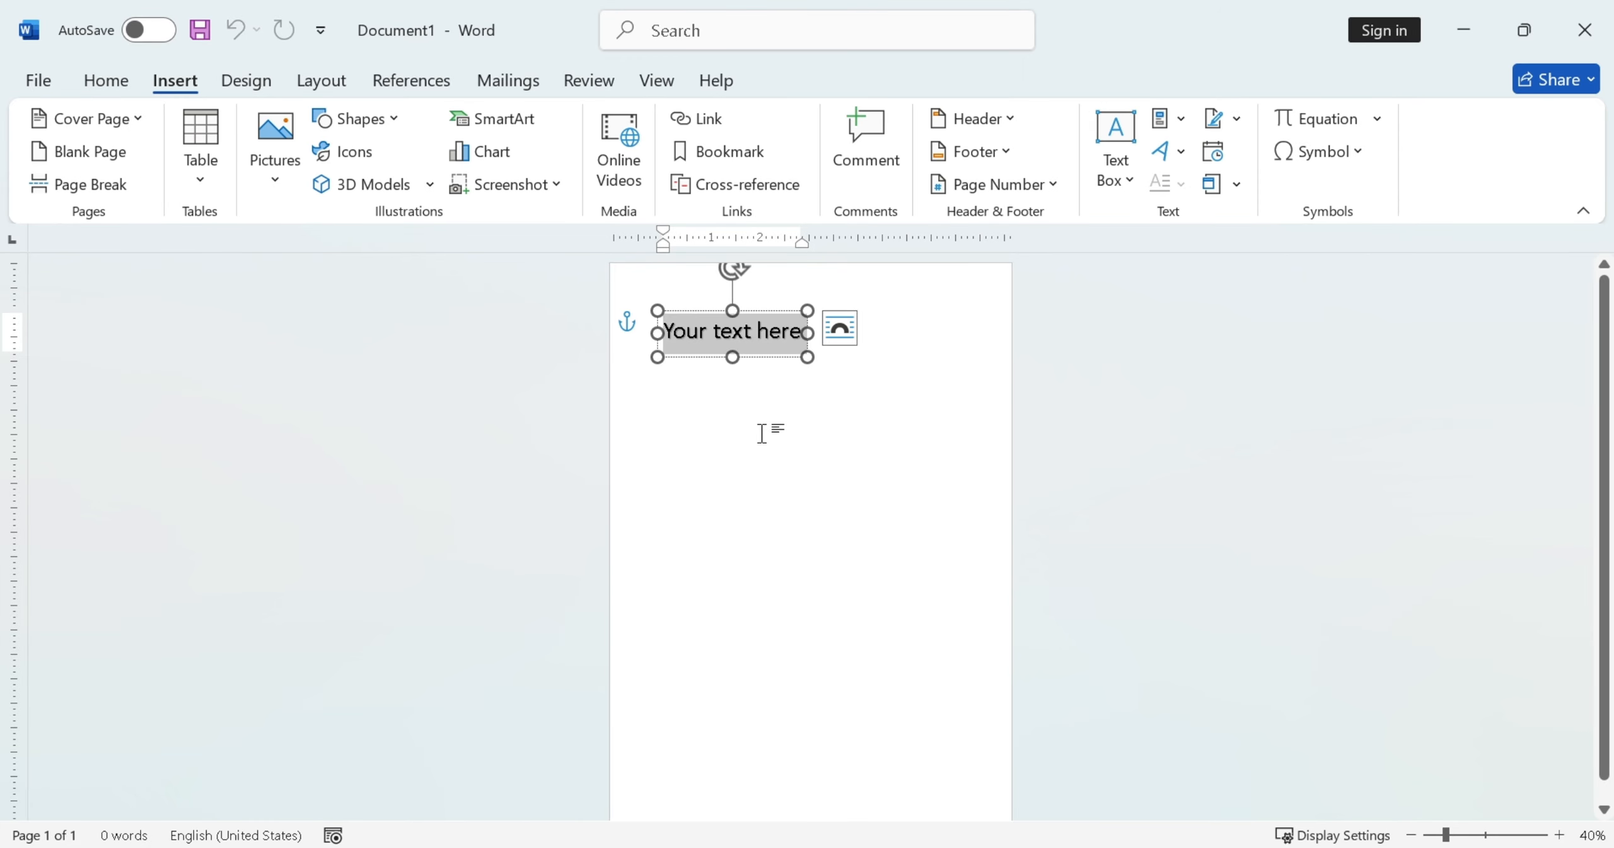
pyautogui.keyDown('ctrl'); pyautogui.scroll(4, 767, 432); pyautogui.keyUp('ctrl')
pyautogui.press('BackSpace')
pyautogui.press('capslock')
pyautogui.write('BU')
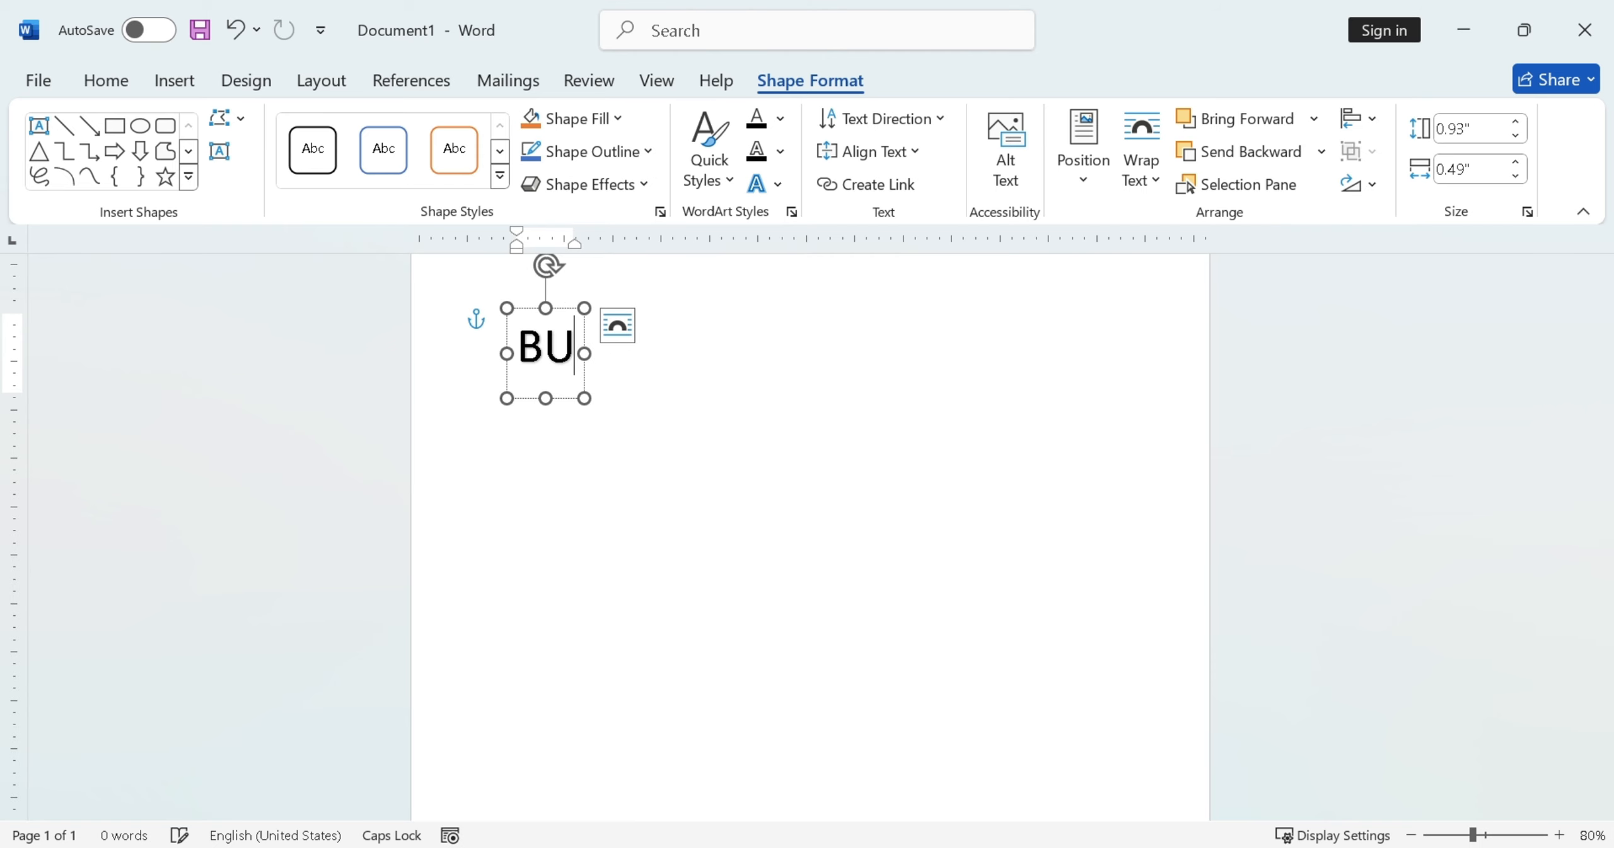
pyautogui.write('SINESS TITLE')
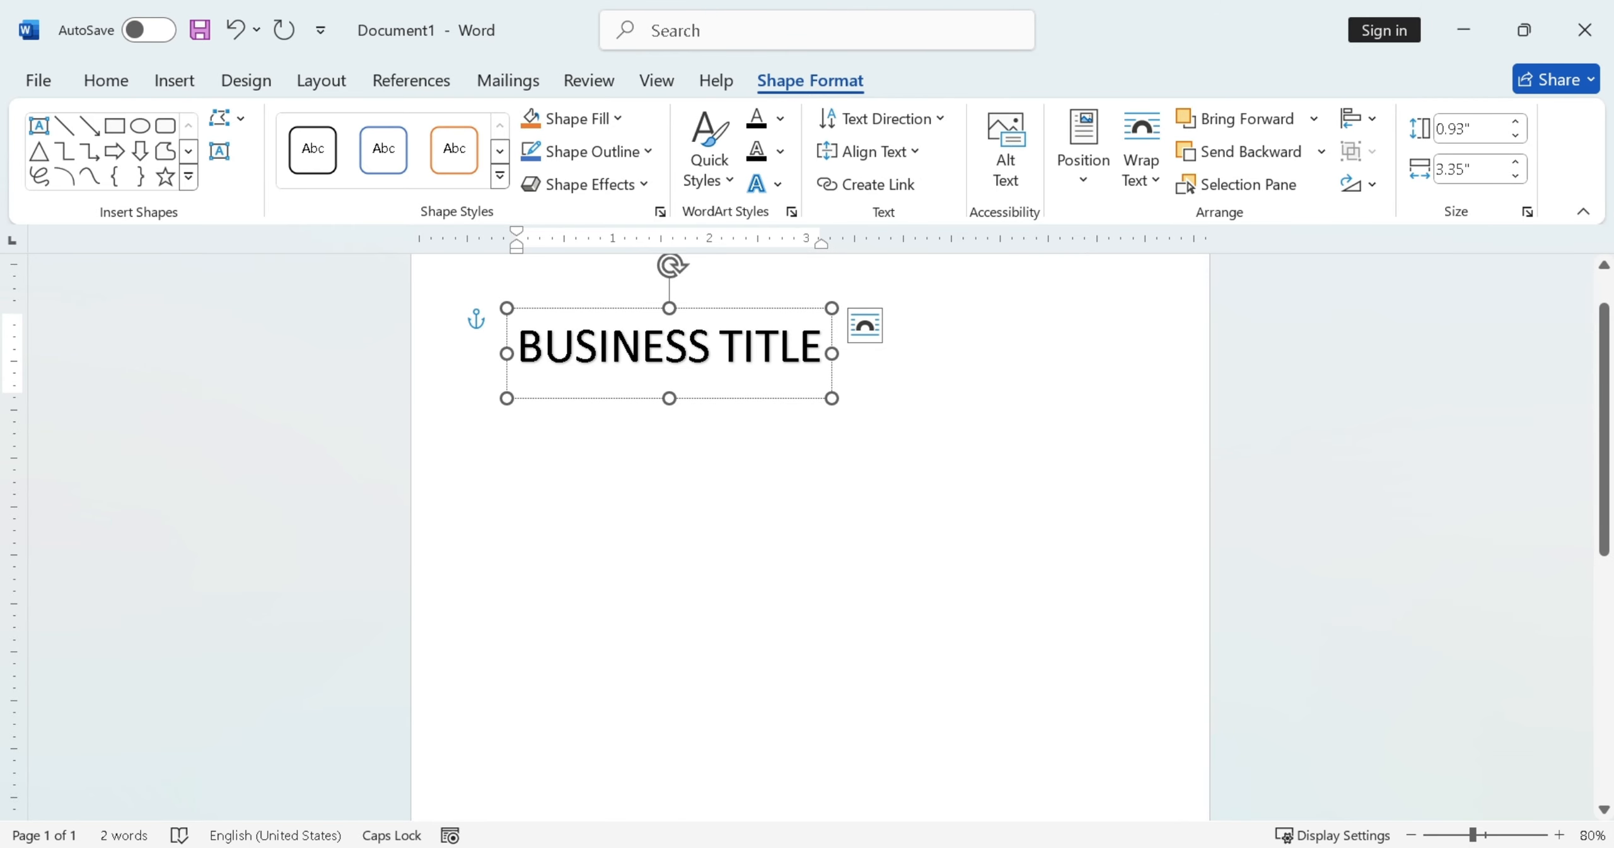
# Cut the word "TITLE" out of the WordArt text.
pyautogui.hotkey('shift', 'End')
pyautogui.click(106, 80)
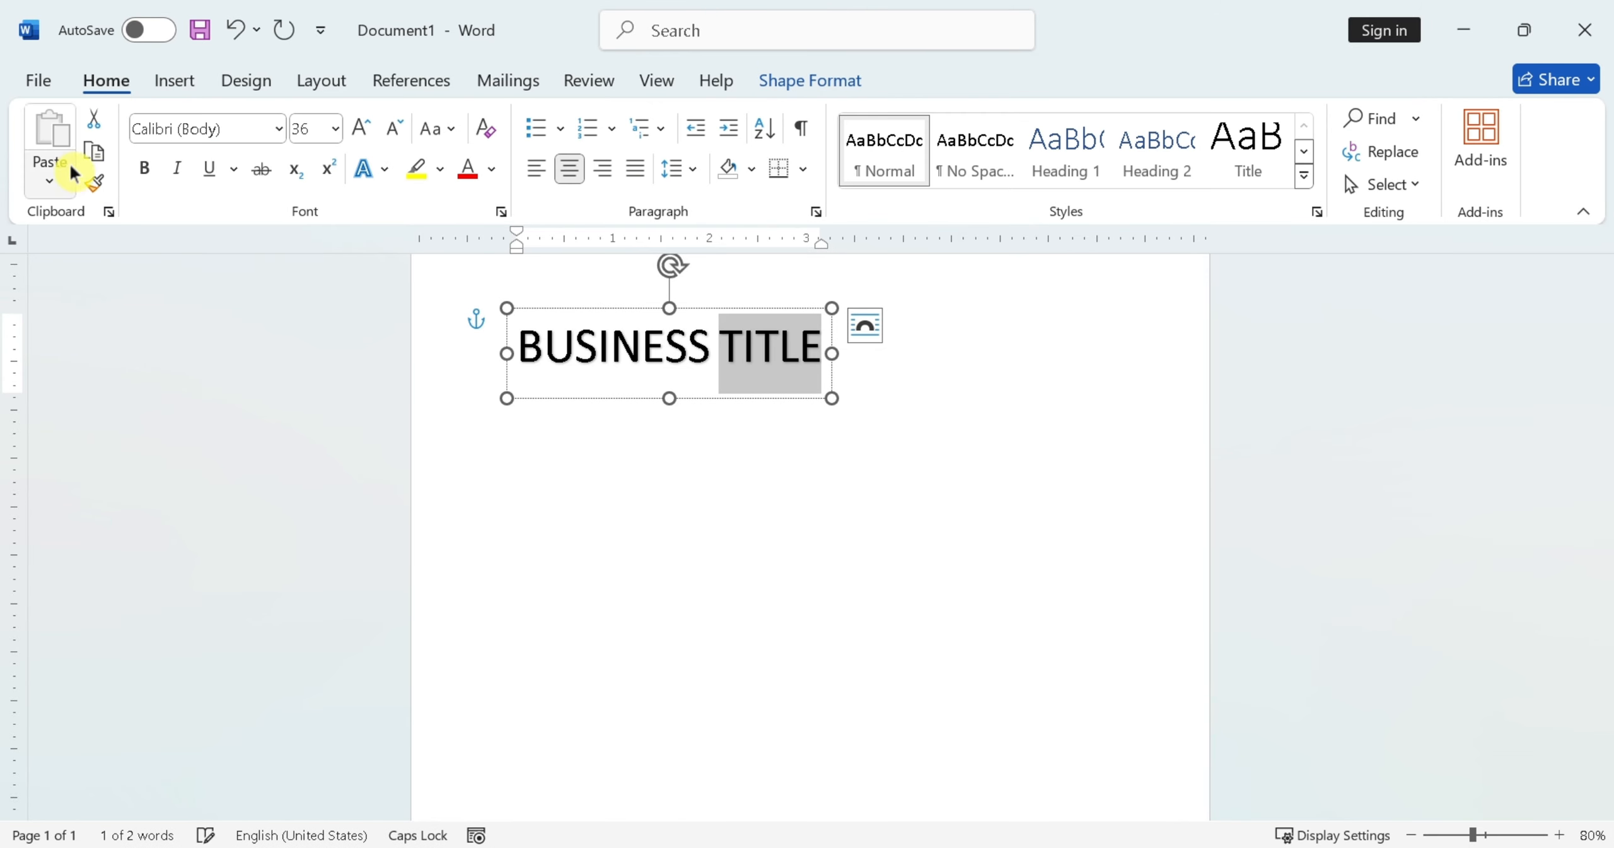
pyautogui.click(94, 118)
# Set the "BUSINESS" text to size 50 and move its WordArt box lower and slightly left on the page.
pyautogui.hotkey('shift', 'Home')
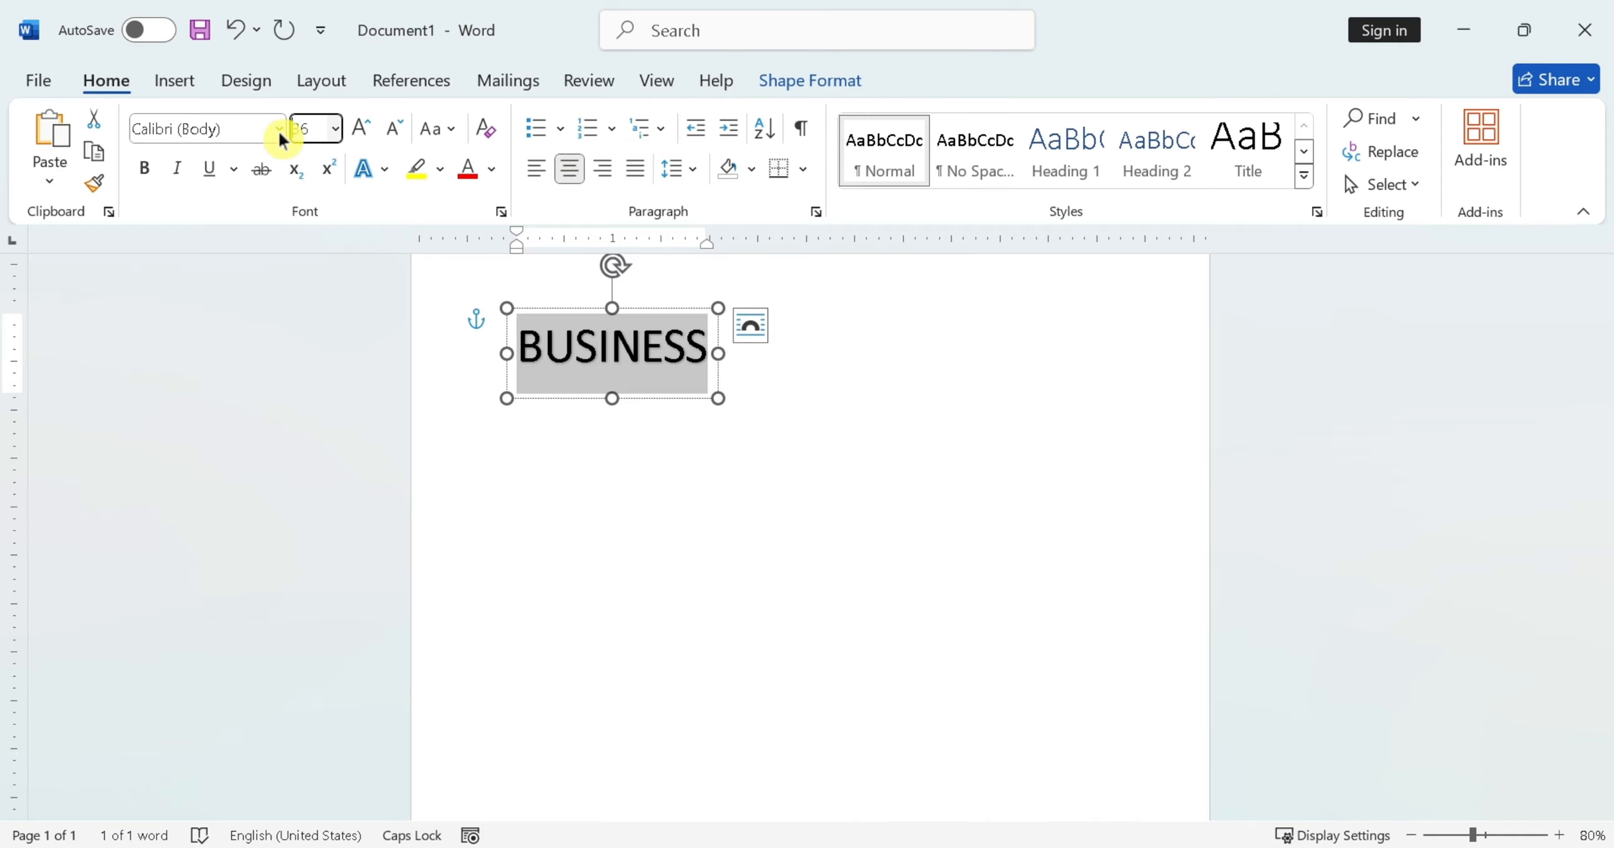
pyautogui.write('50')
pyautogui.press('Return')
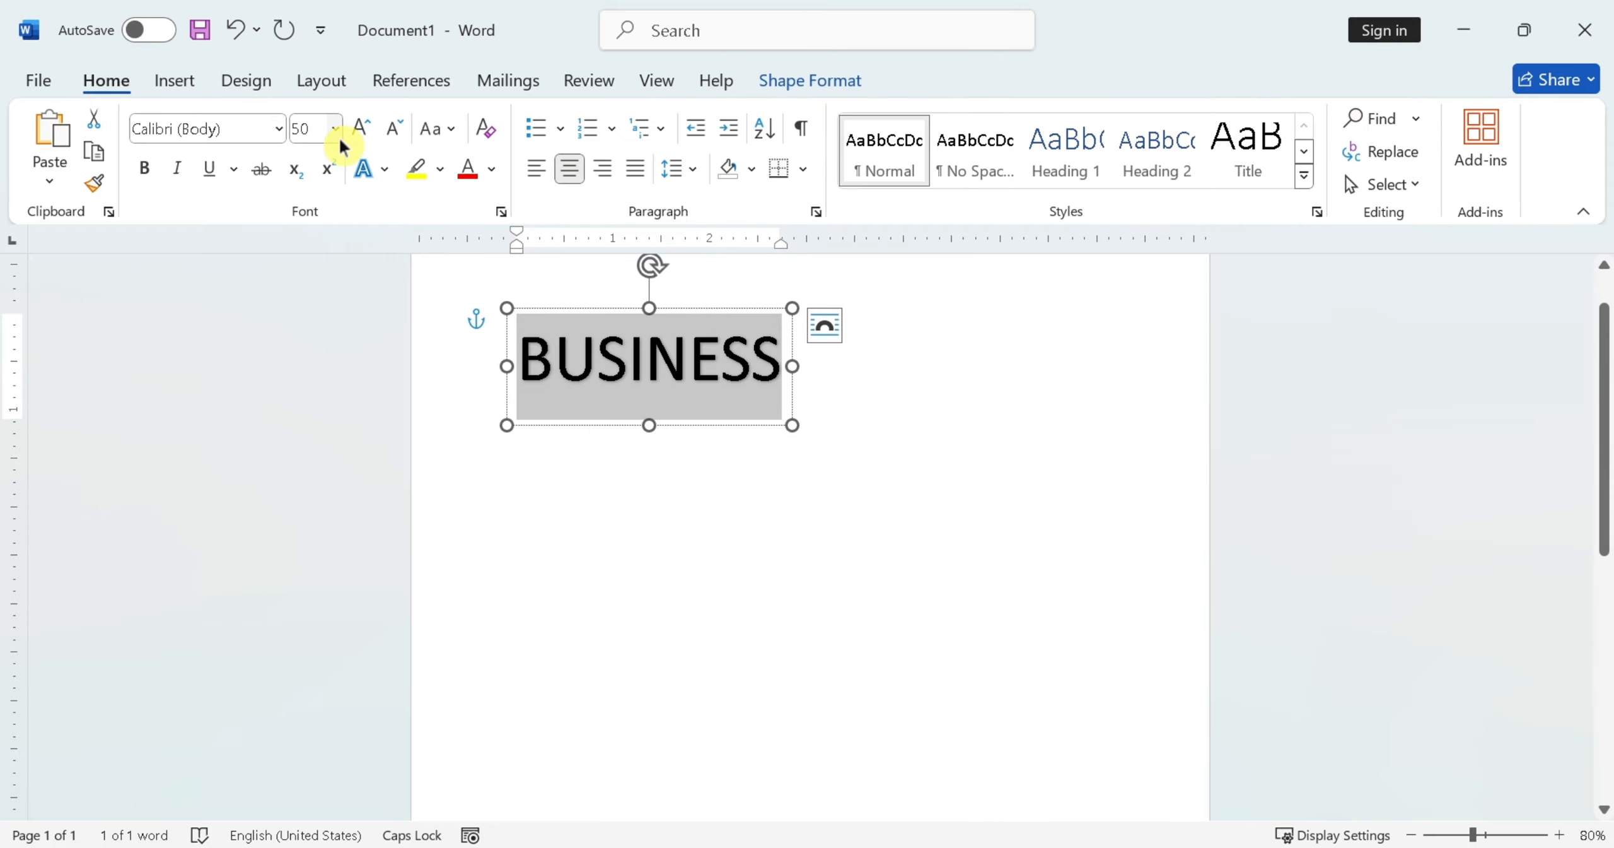
pyautogui.moveTo(727, 427); pyautogui.dragTo(695, 500)
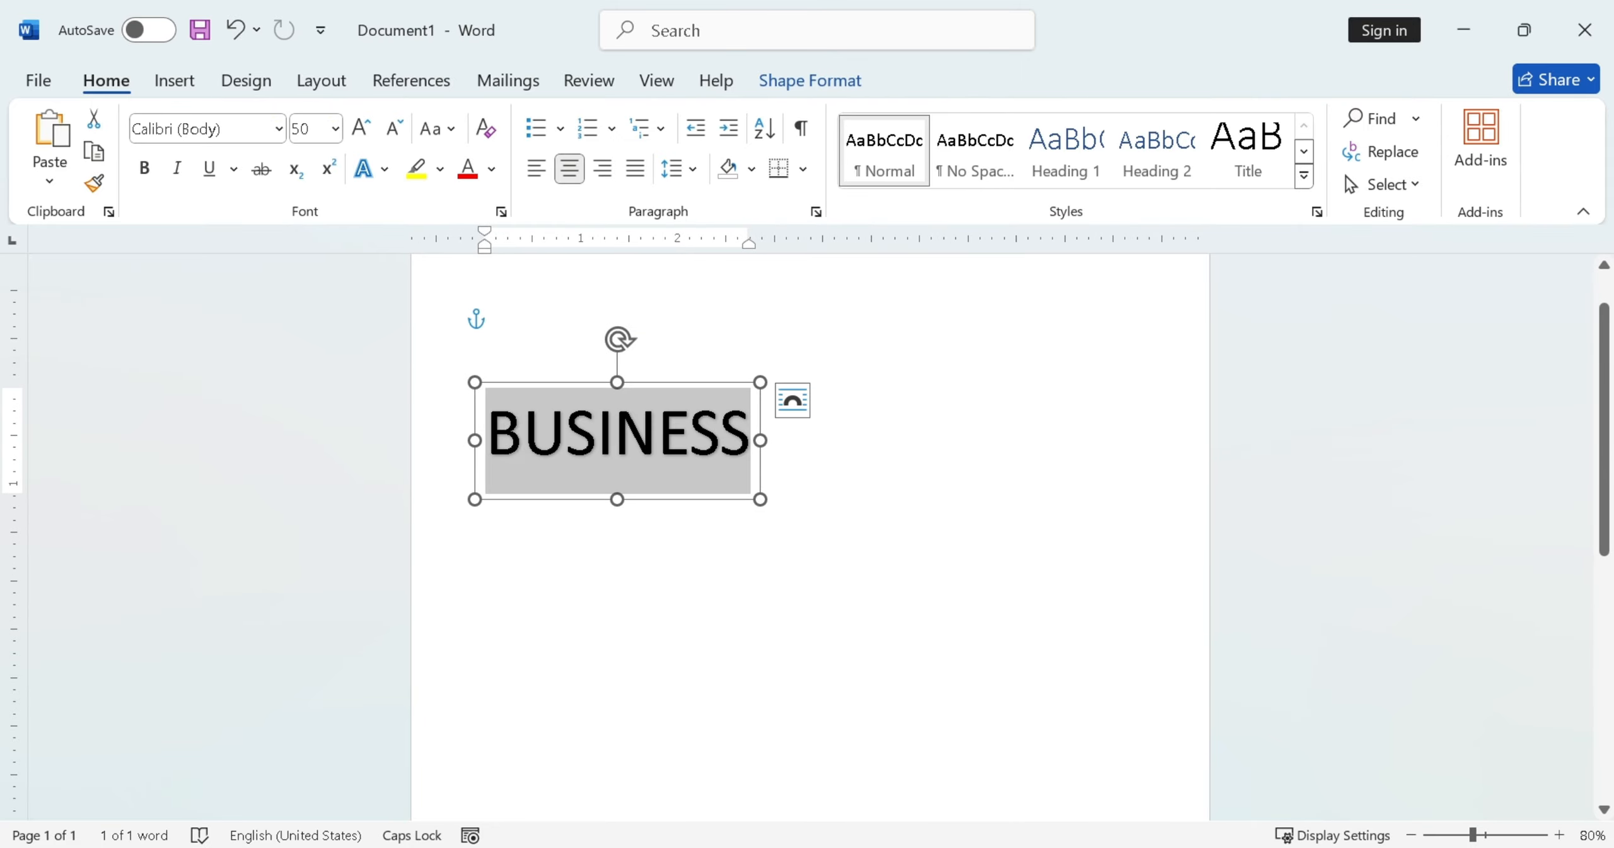
# Format the "BUSINESS" text in Arial Black at size 40.
pyautogui.click(286, 134)
pyautogui.scroll(-5, 274, 660)
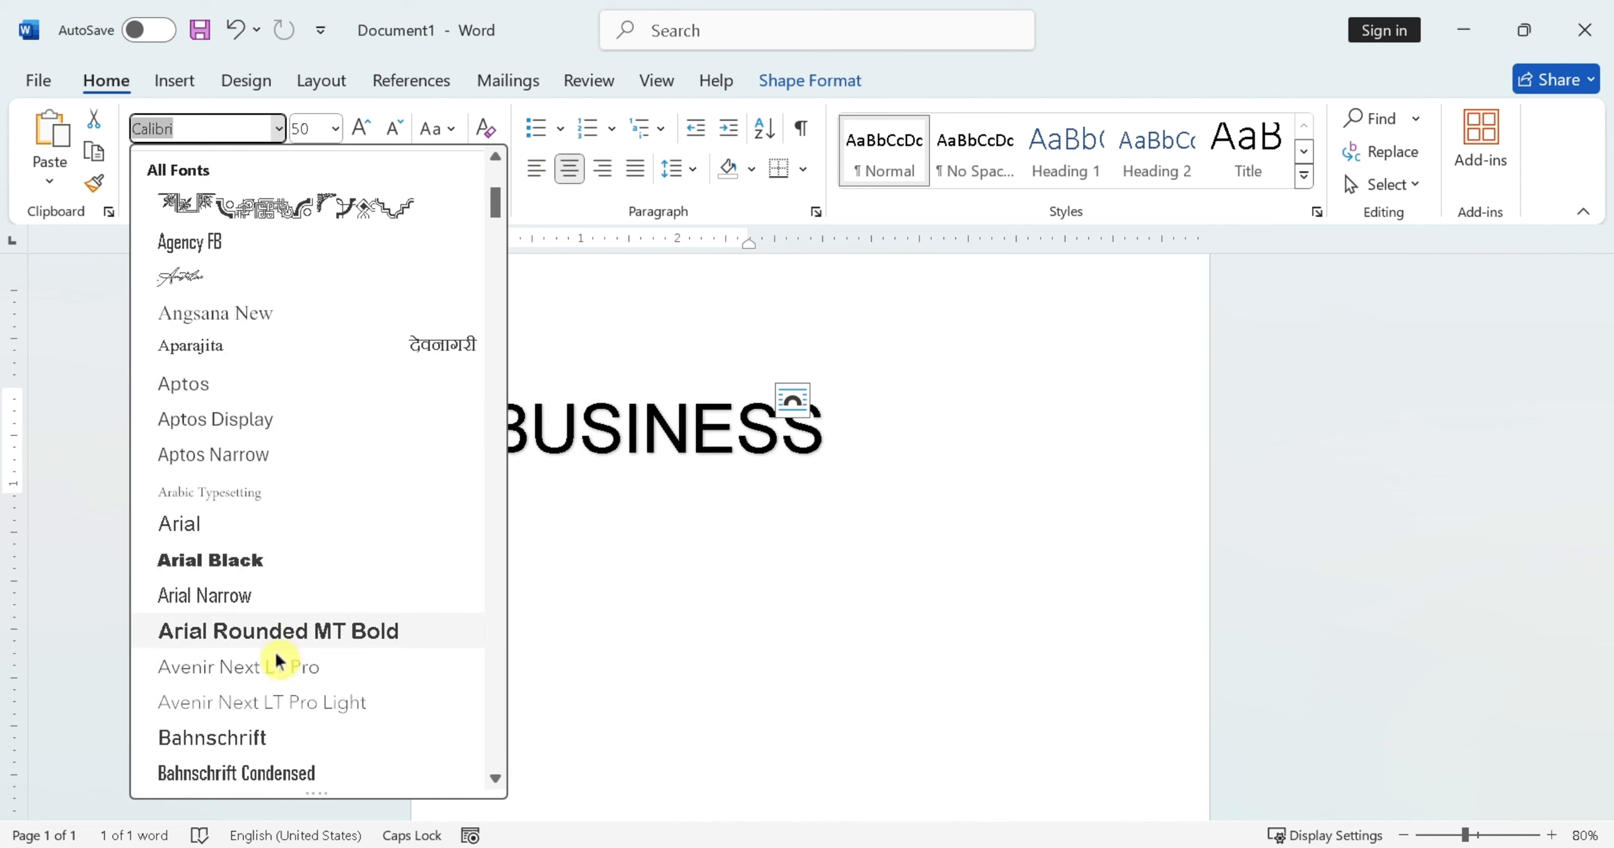
pyautogui.click(263, 570)
pyautogui.click(307, 129)
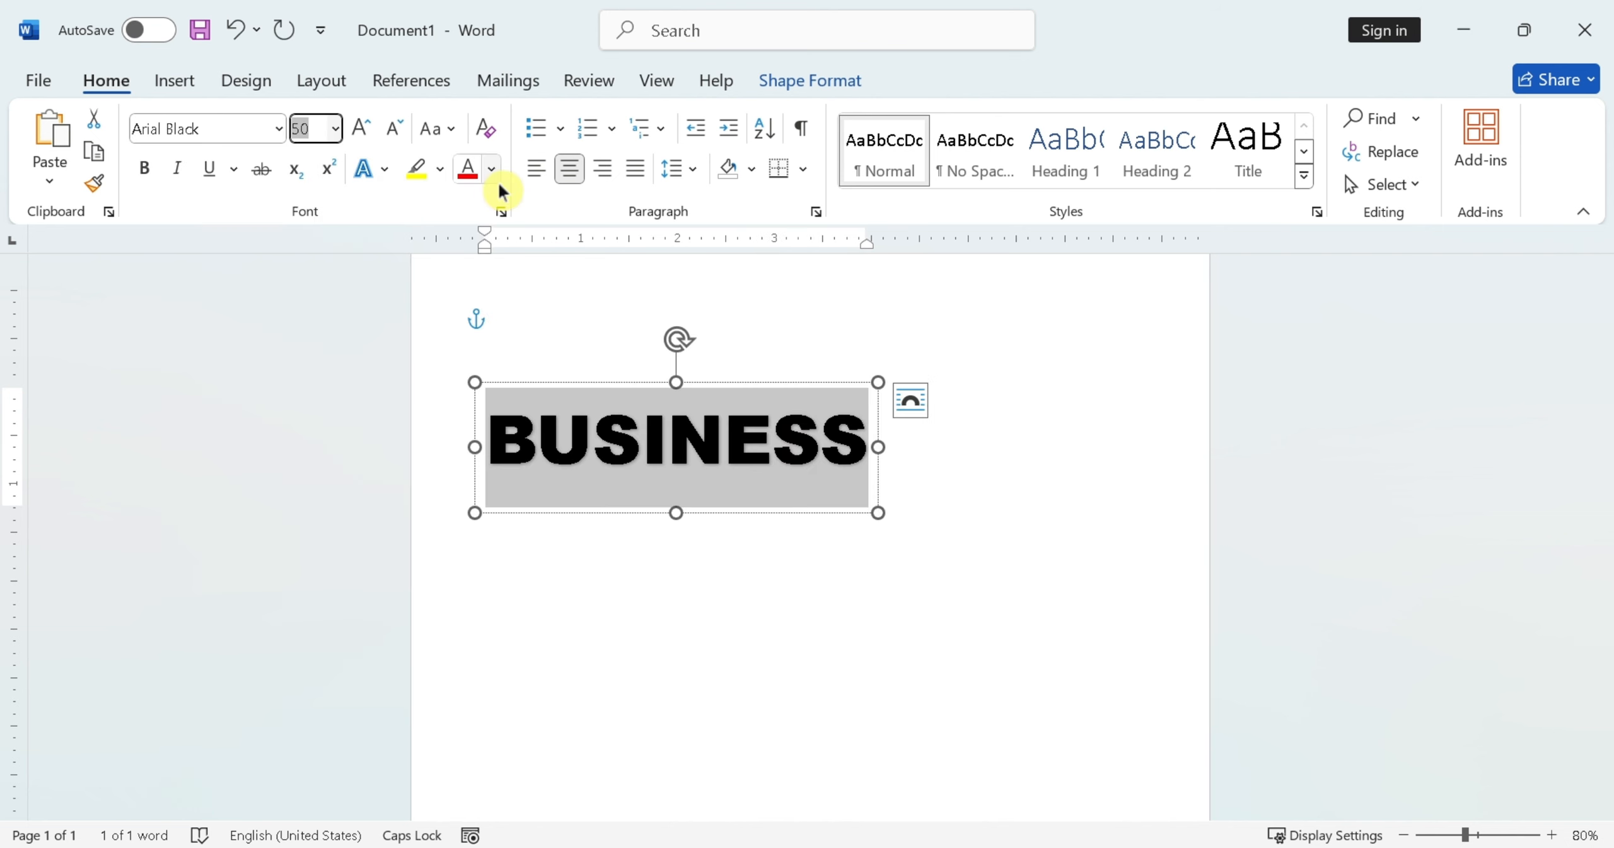
pyautogui.write('40')
pyautogui.press('Return')
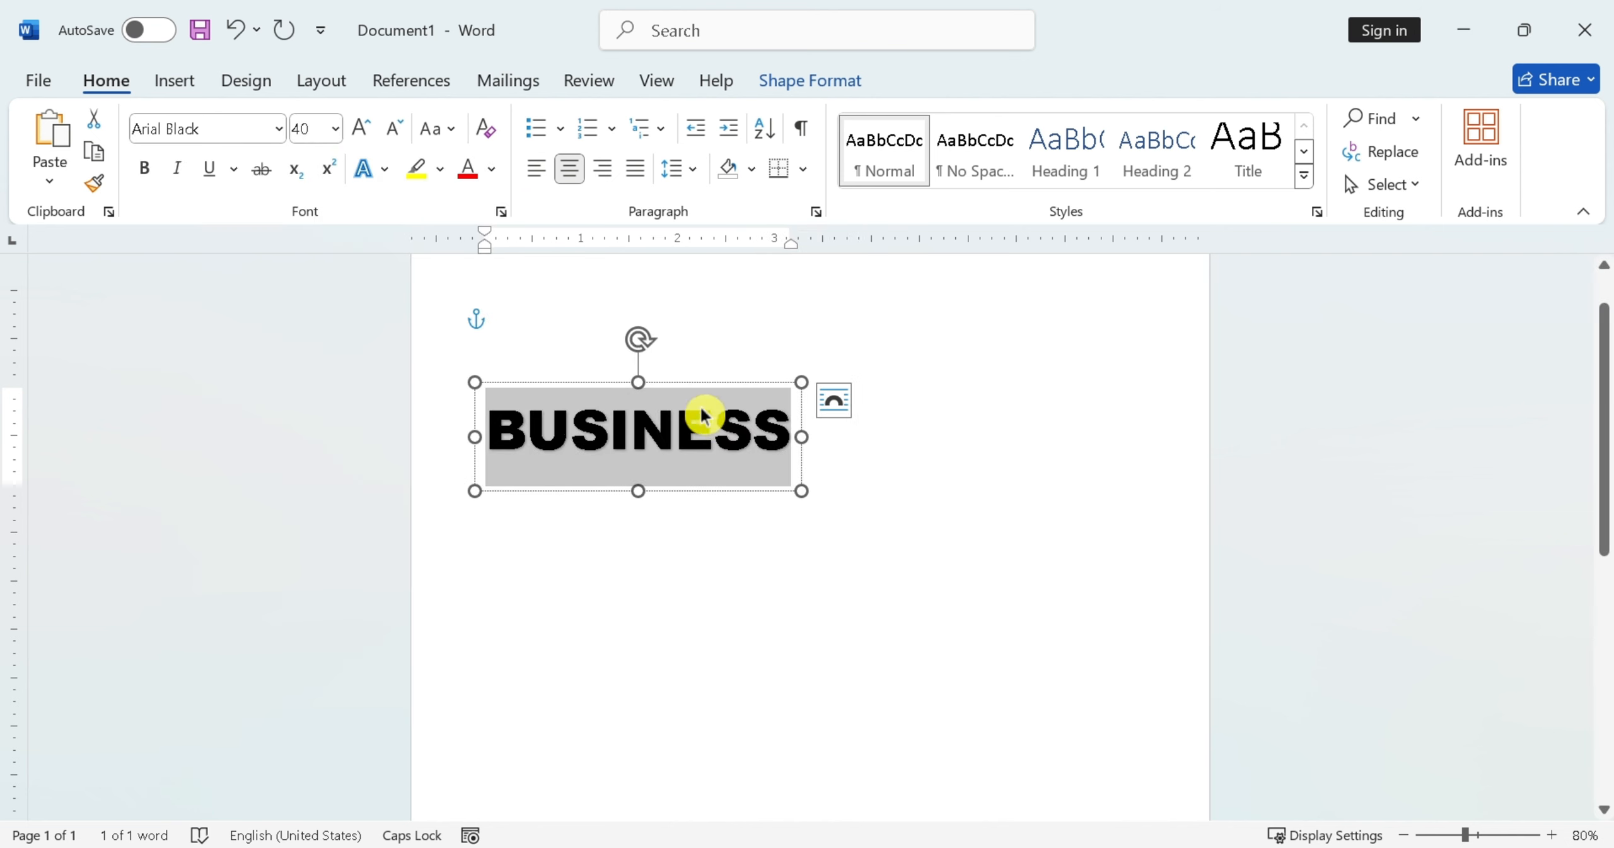
# Nudge the "BUSINESS" WordArt slightly left and colour its text Dark Blue.
pyautogui.click(703, 492)
pyautogui.press('Left')
pyautogui.press('Left')
pyautogui.moveTo(770, 435); pyautogui.dragTo(482, 429)
pyautogui.click(493, 172)
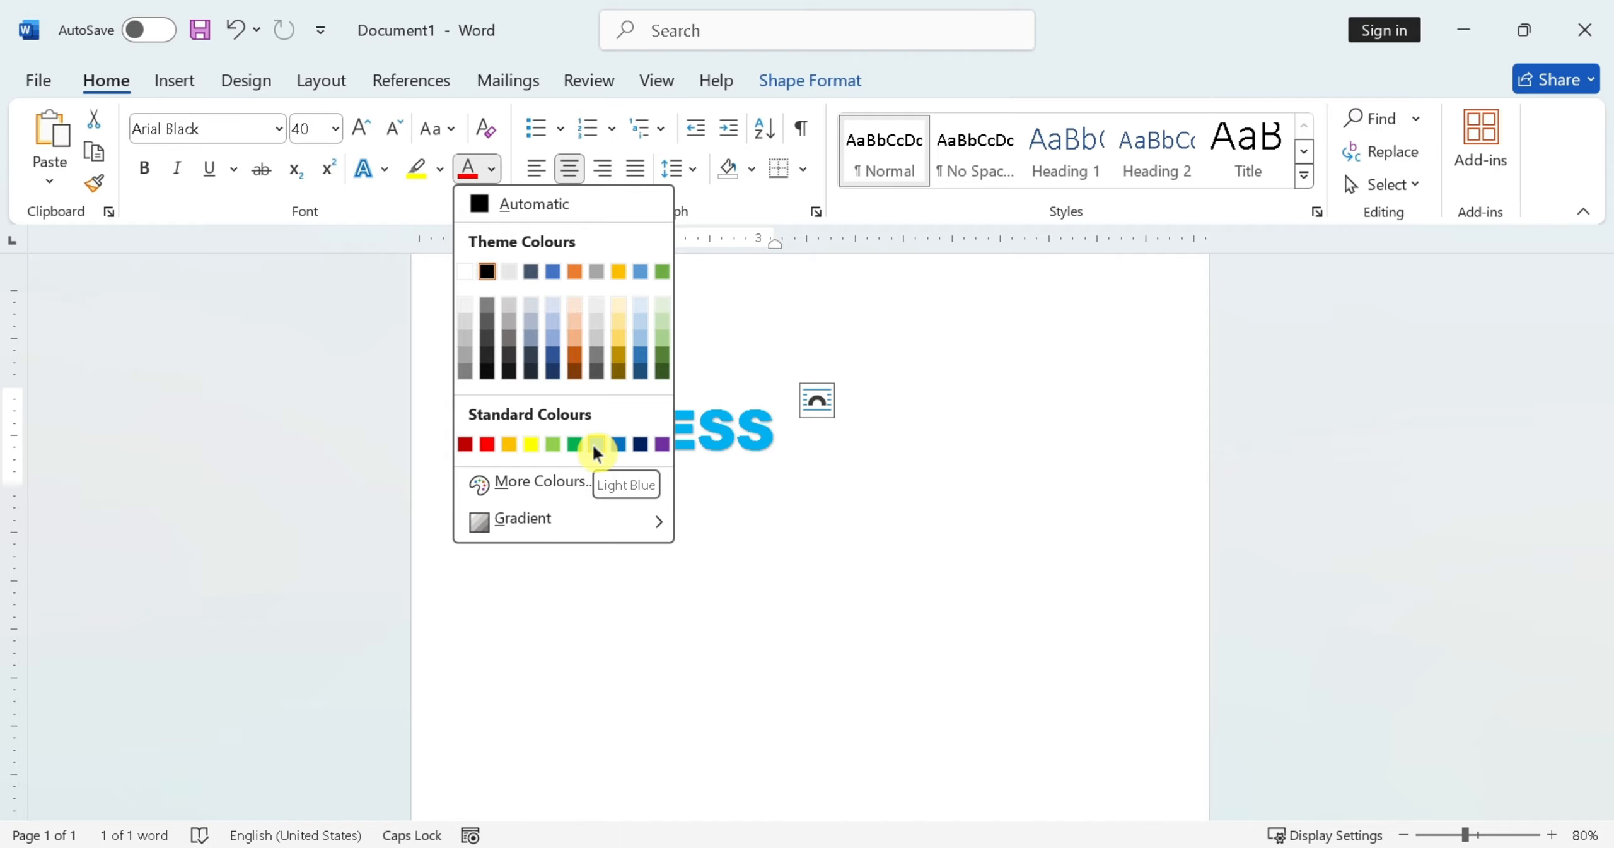
pyautogui.click(640, 445)
pyautogui.click(623, 472)
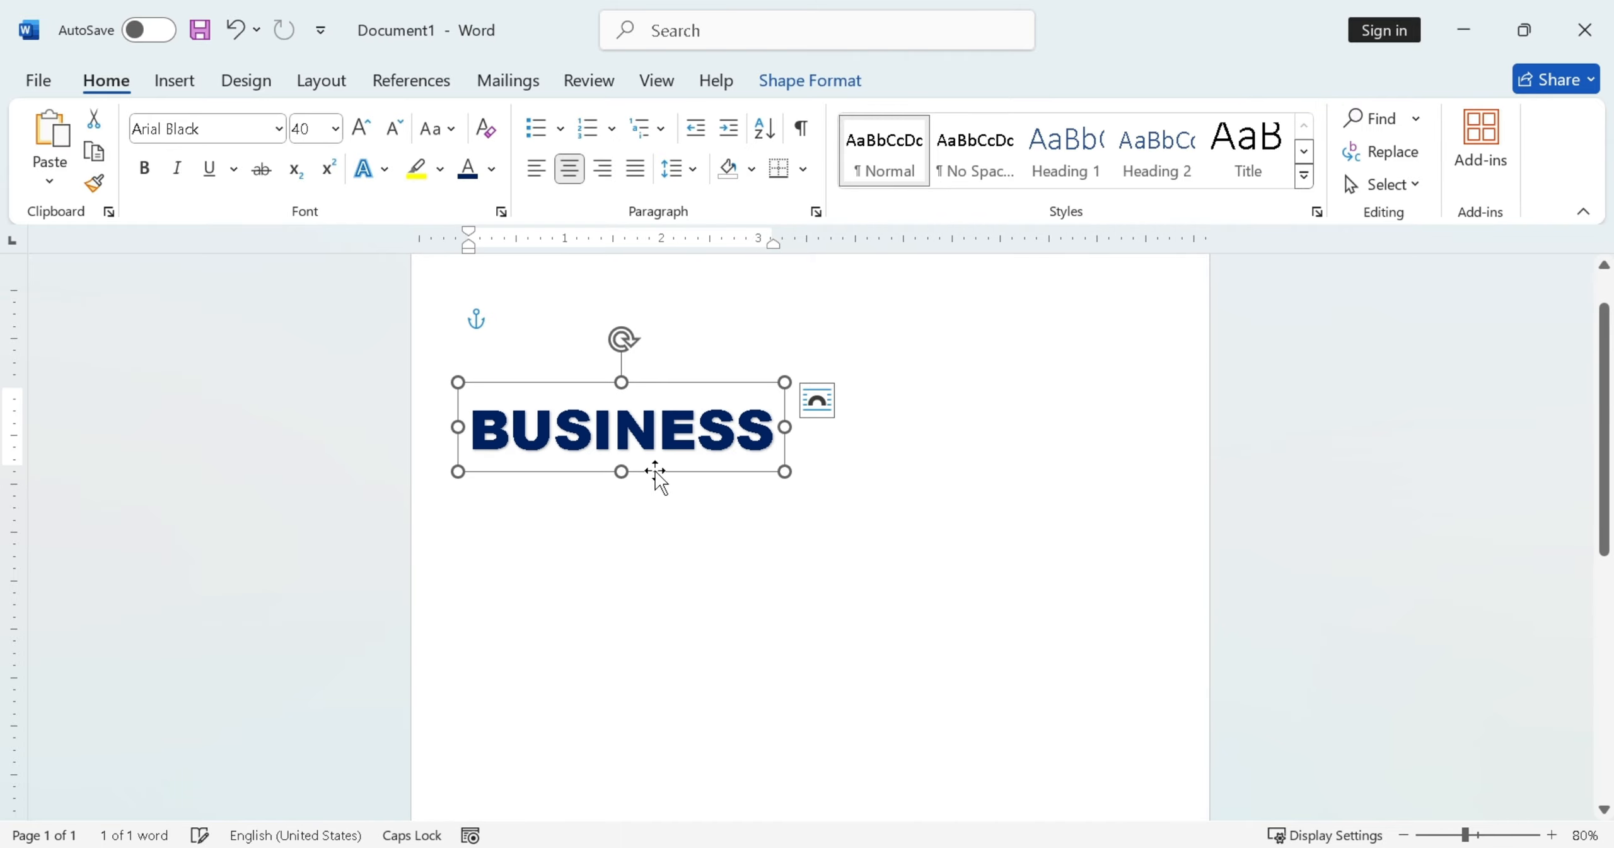
# Duplicate the "BUSINESS" WordArt, place the copy directly beneath it, and change the copy's text to "TITLE".
pyautogui.click(96, 172)
pyautogui.click(44, 135)
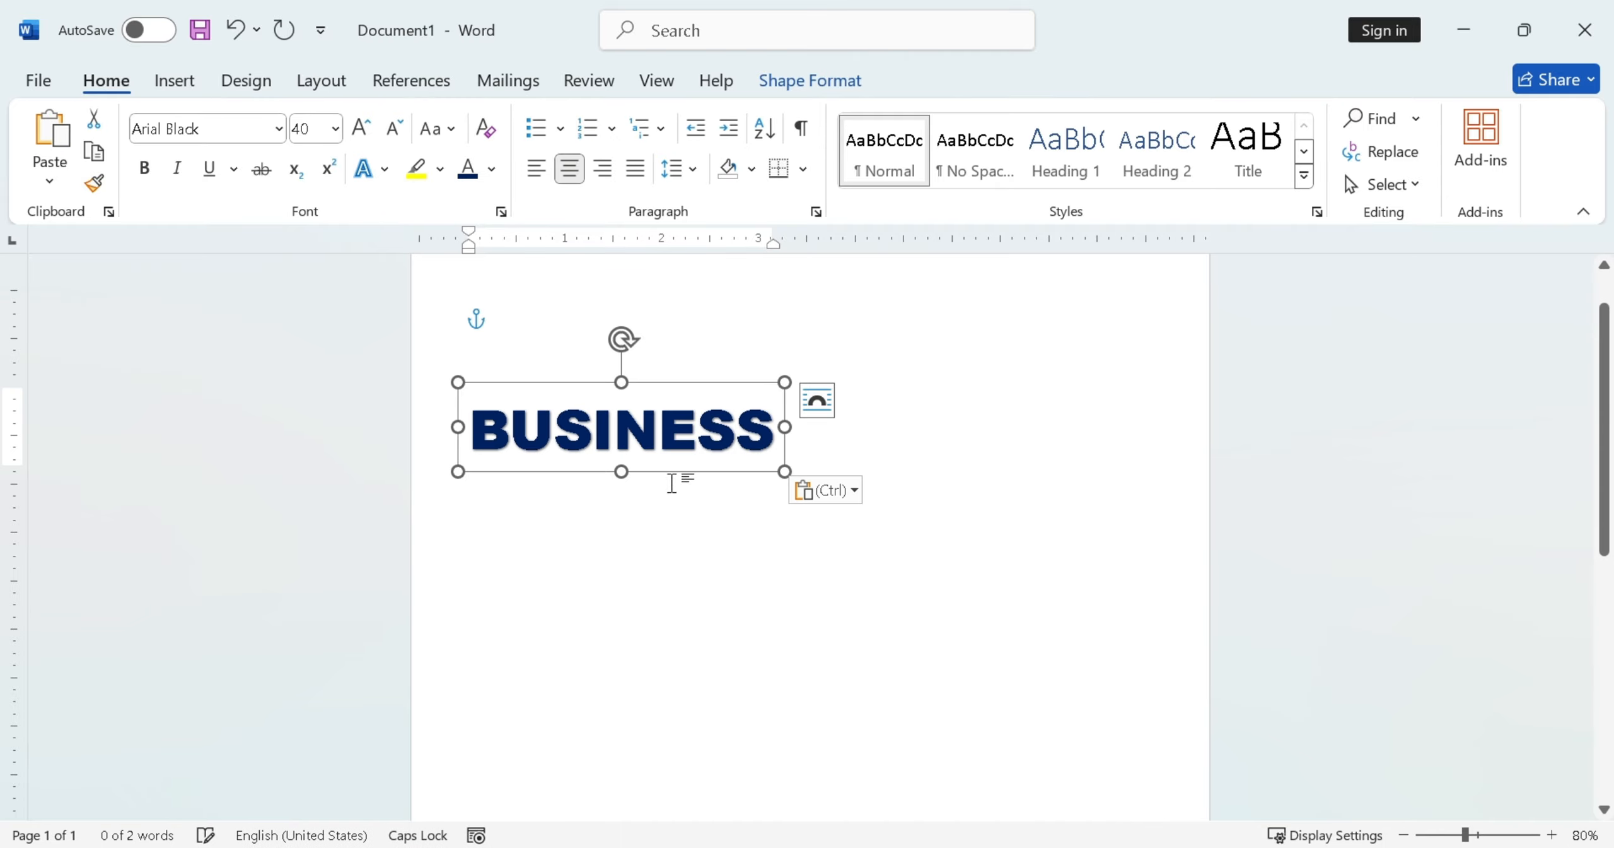
pyautogui.moveTo(653, 473); pyautogui.dragTo(653, 537)
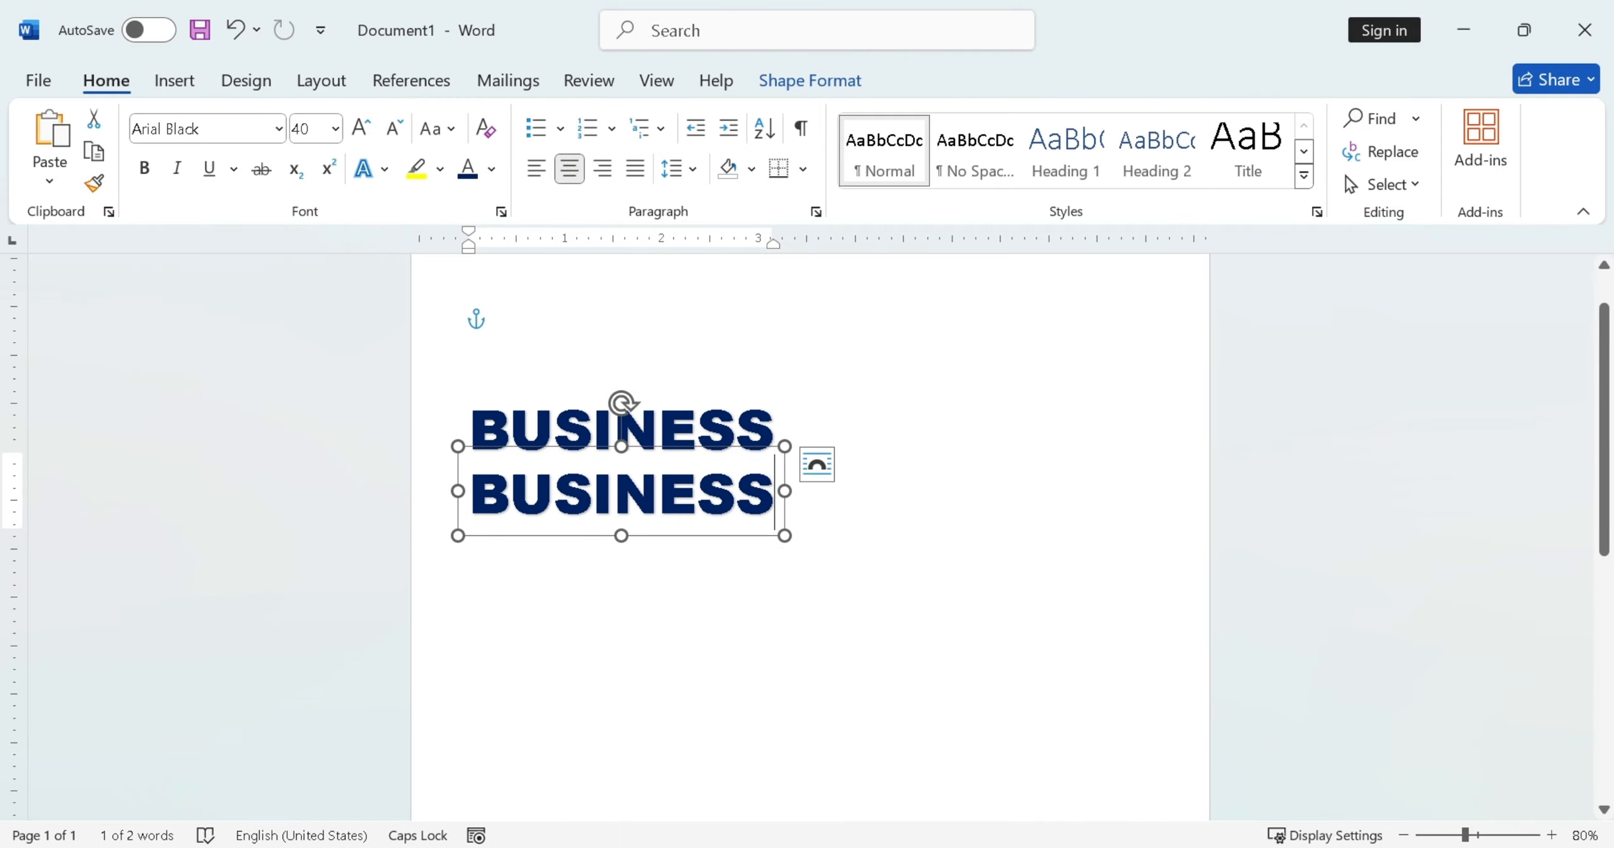
pyautogui.moveTo(774, 492); pyautogui.dragTo(243, 500)
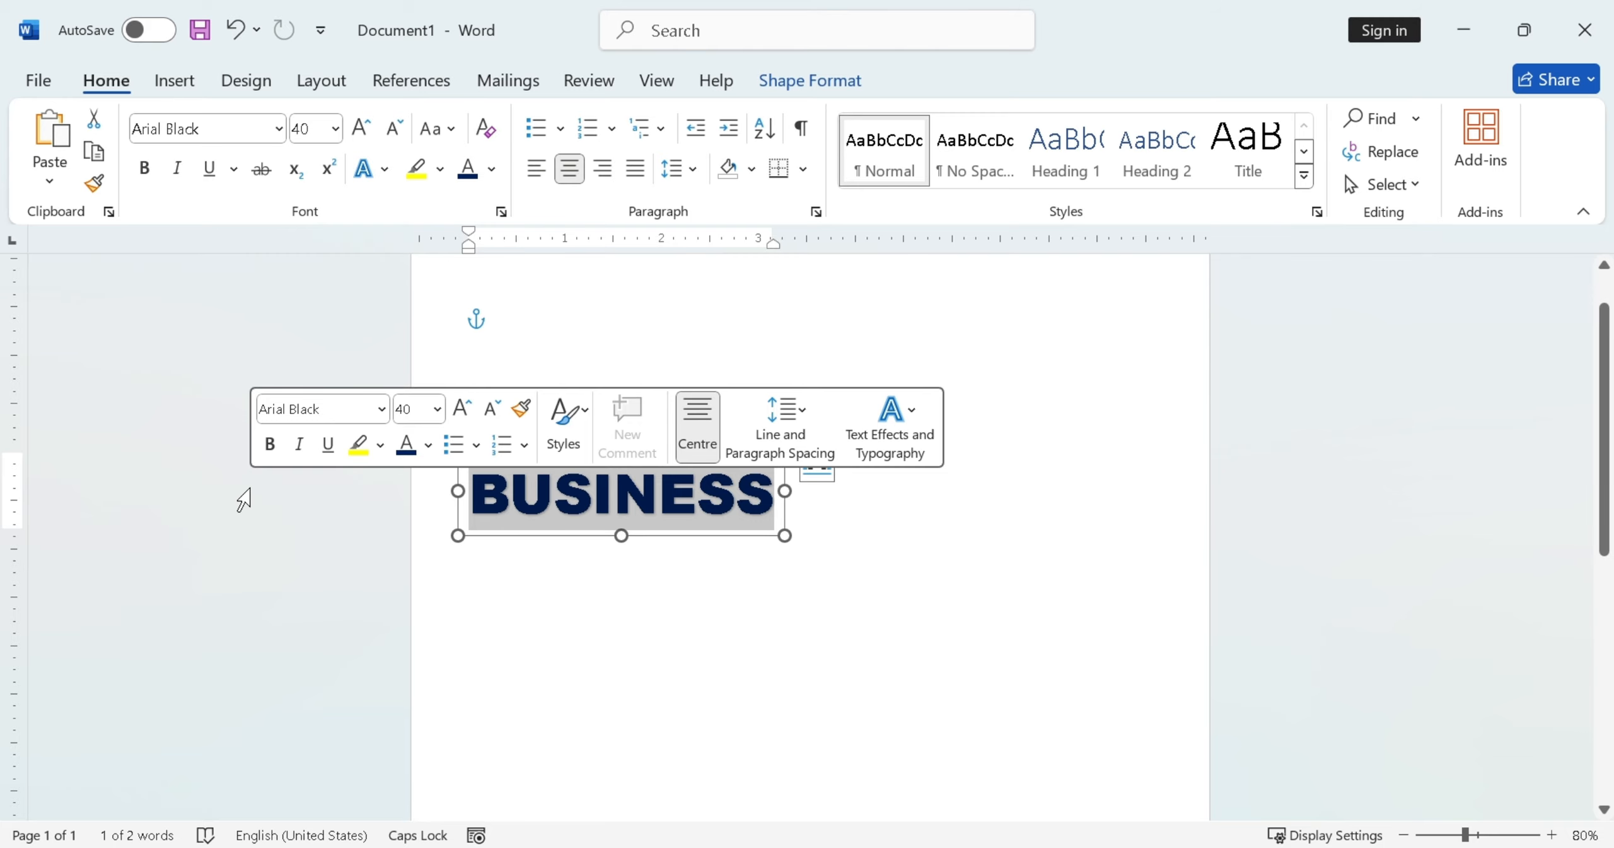
pyautogui.press('BackSpace')
pyautogui.write('TITLE')
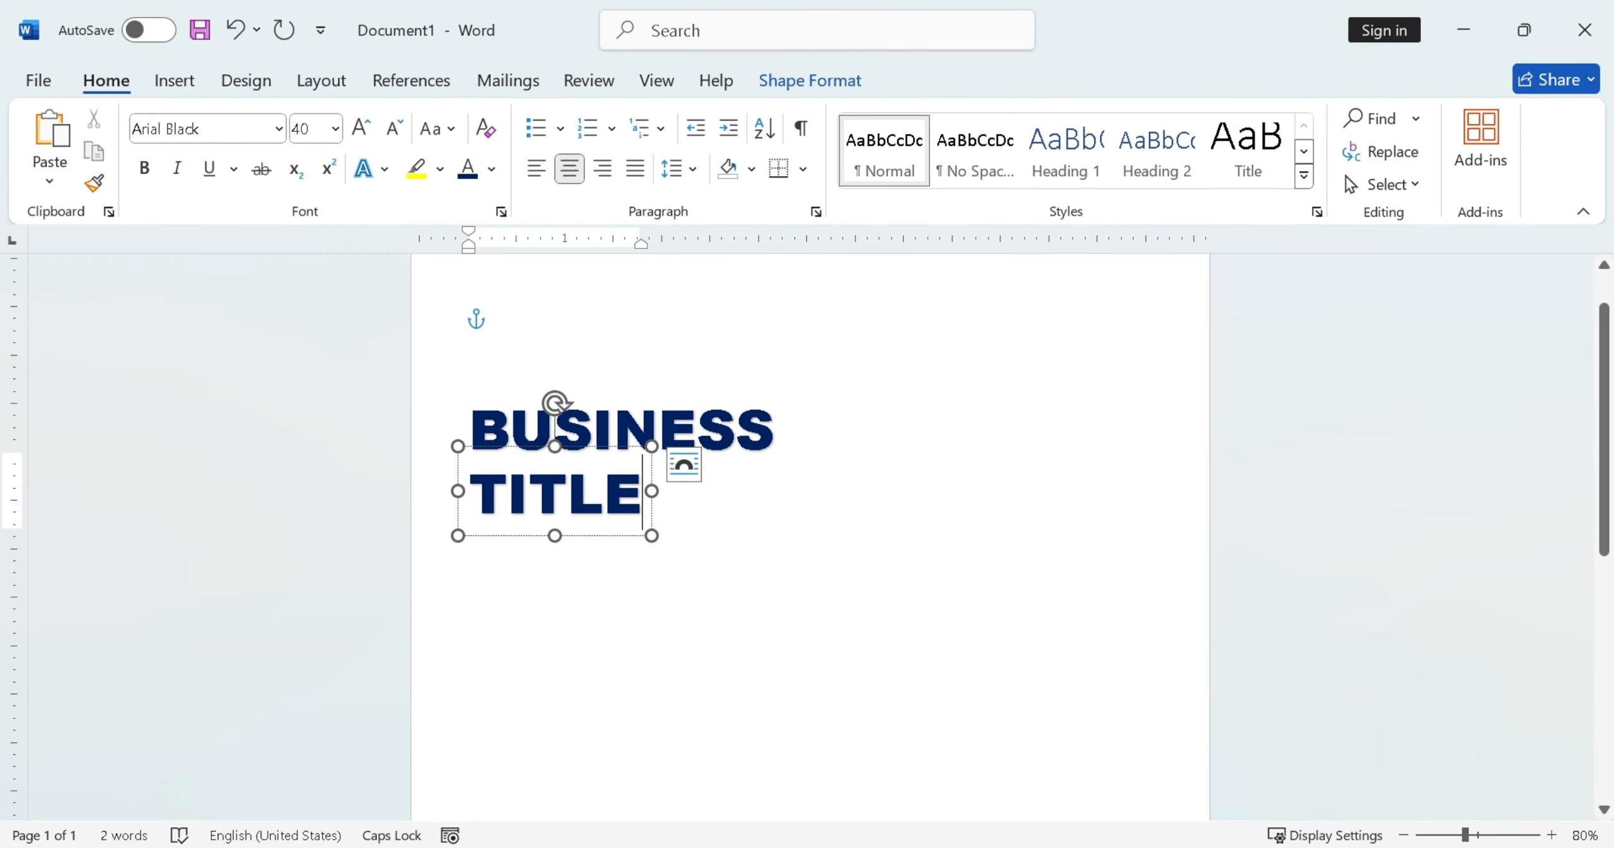
pyautogui.click(612, 548)
# Draw a nearly square rectangle about 0.78" high and 0.74" wide beside the title text.
pyautogui.click(175, 80)
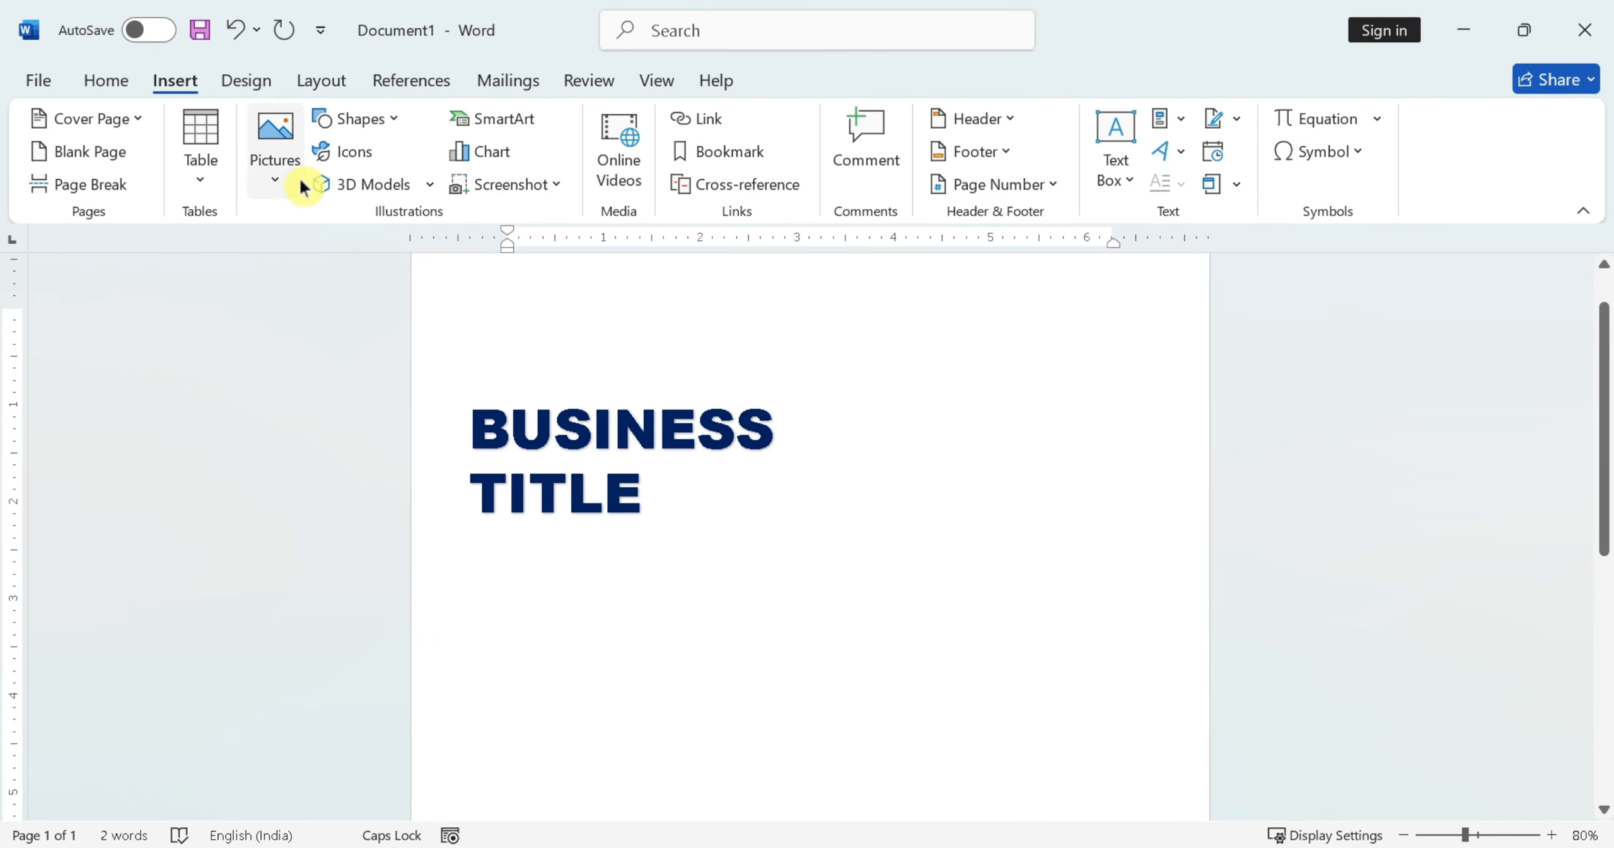
pyautogui.click(361, 124)
pyautogui.click(443, 188)
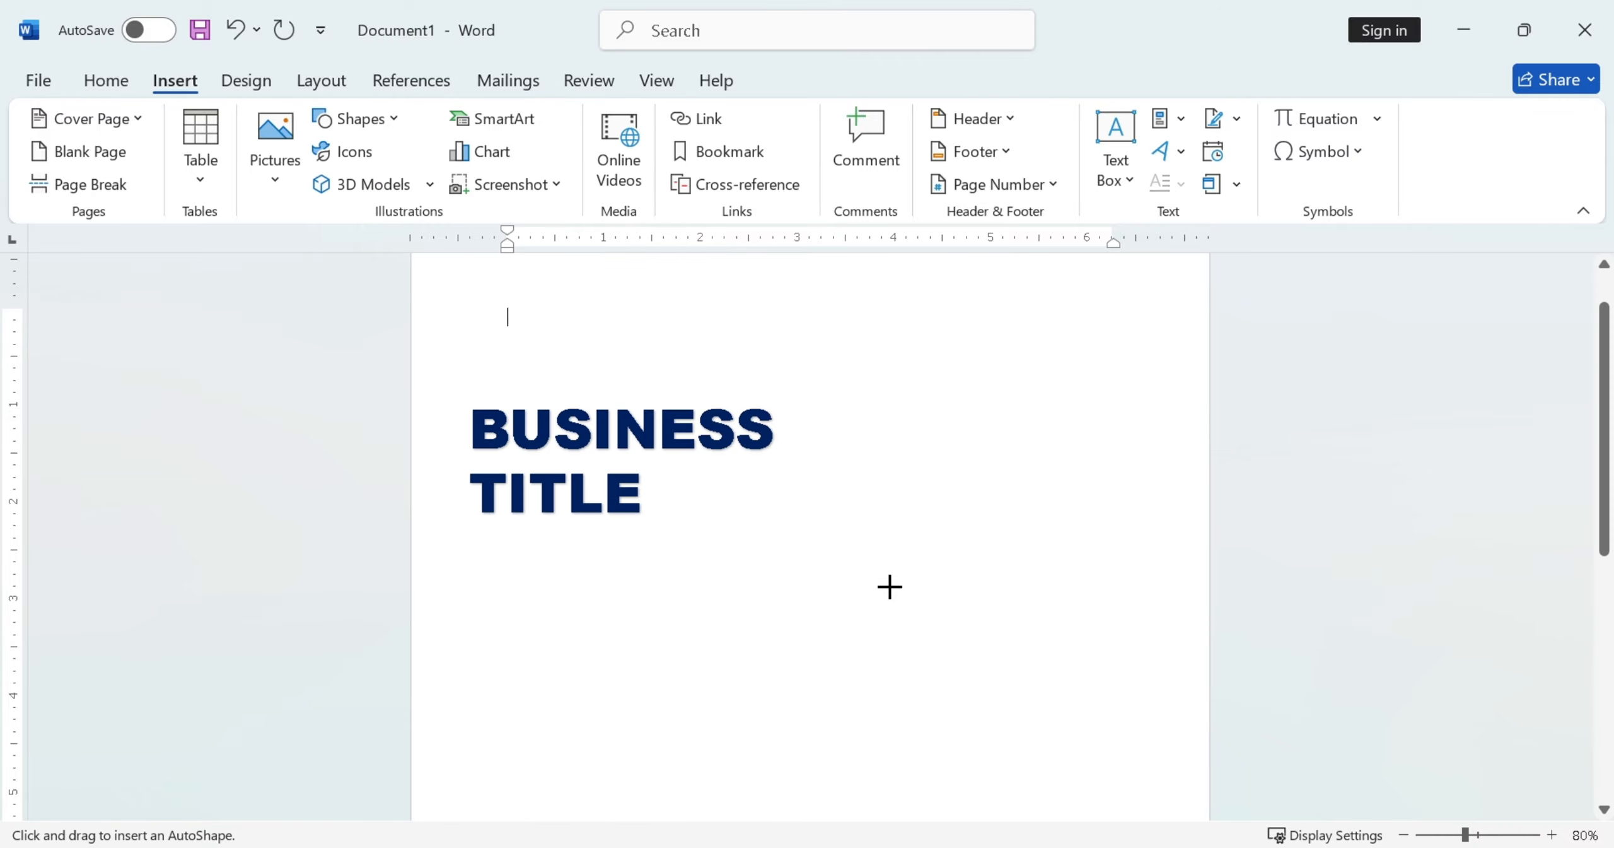
pyautogui.moveTo(816, 510); pyautogui.dragTo(889, 588)
# Remove the square's outline and move it above the start of the "BUSINESS" text.
pyautogui.scroll(3, 884, 578)
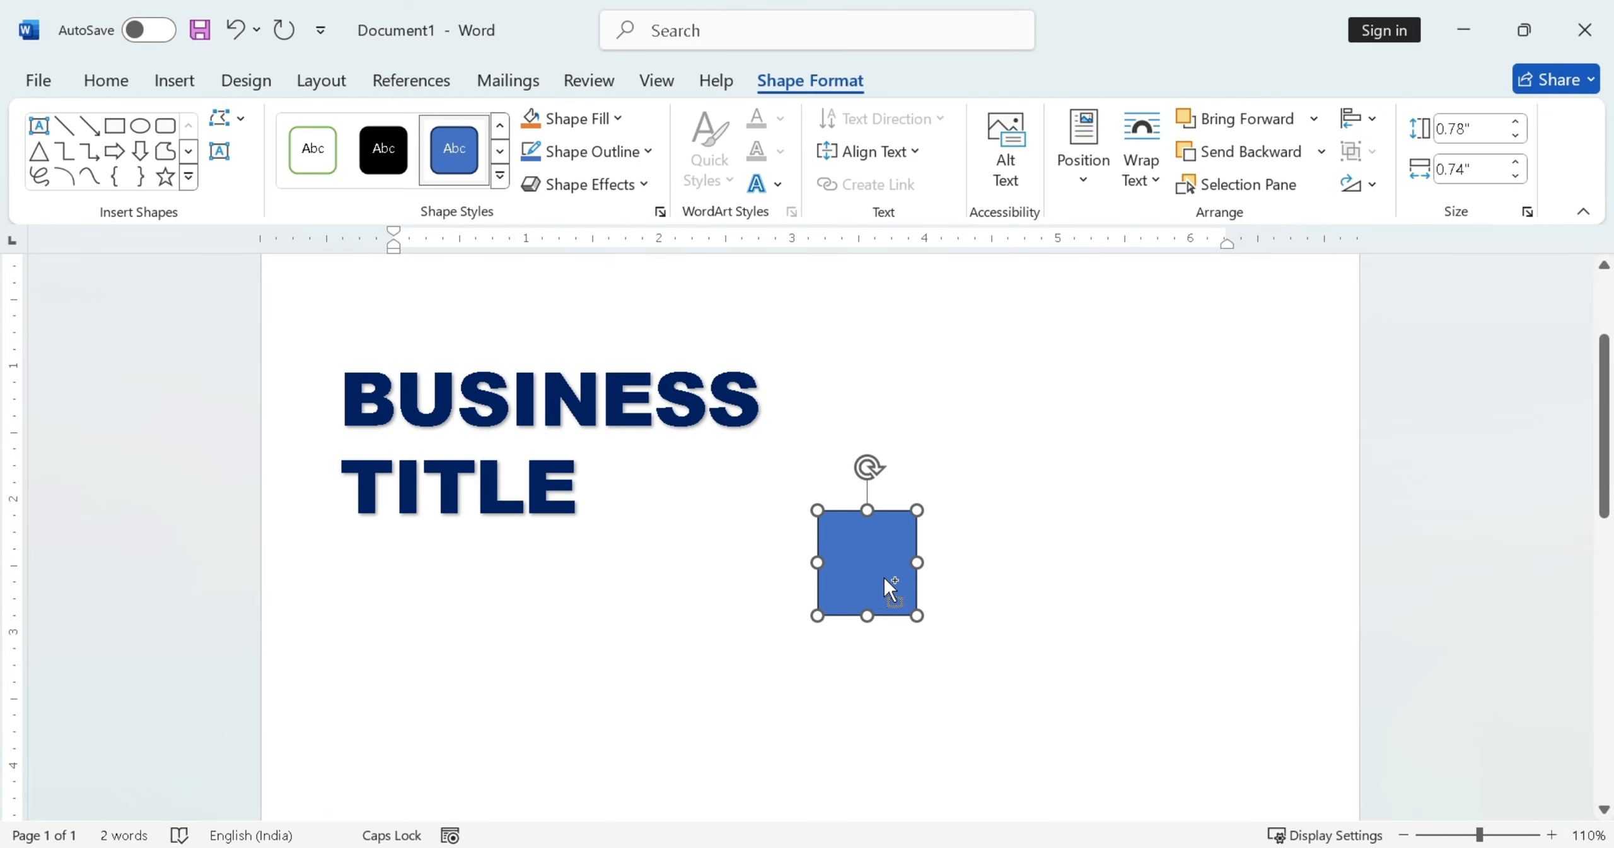
pyautogui.click(609, 145)
pyautogui.click(568, 430)
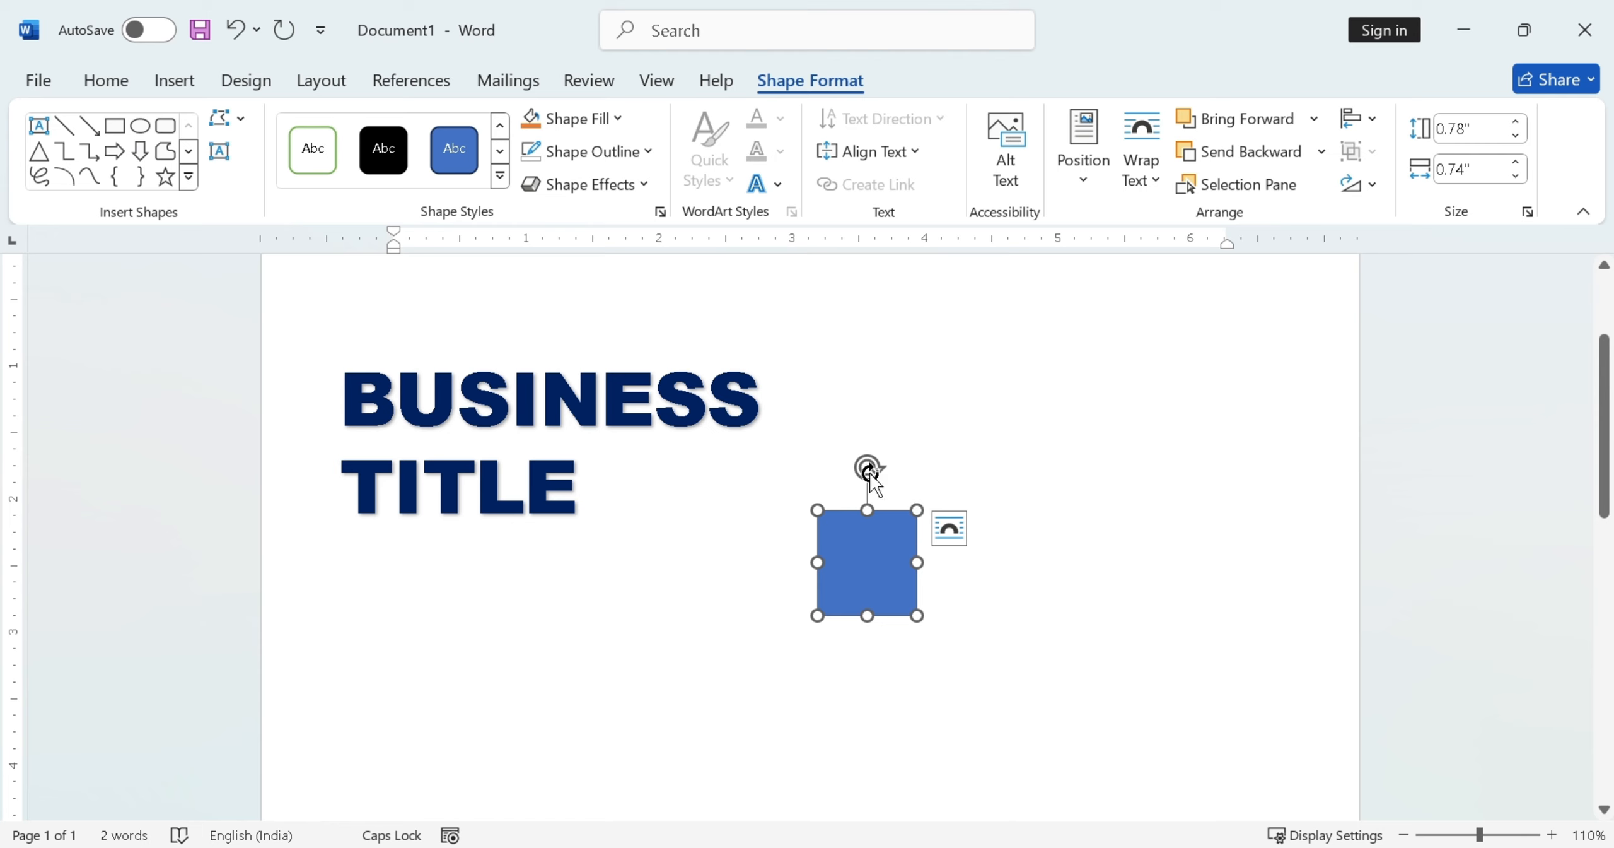
pyautogui.moveTo(882, 541); pyautogui.dragTo(407, 377)
# Draw a thin horizontal bar about 0.16" high and 1.32" wide across the square's middle, with white fill and no outline.
pyautogui.click(120, 125)
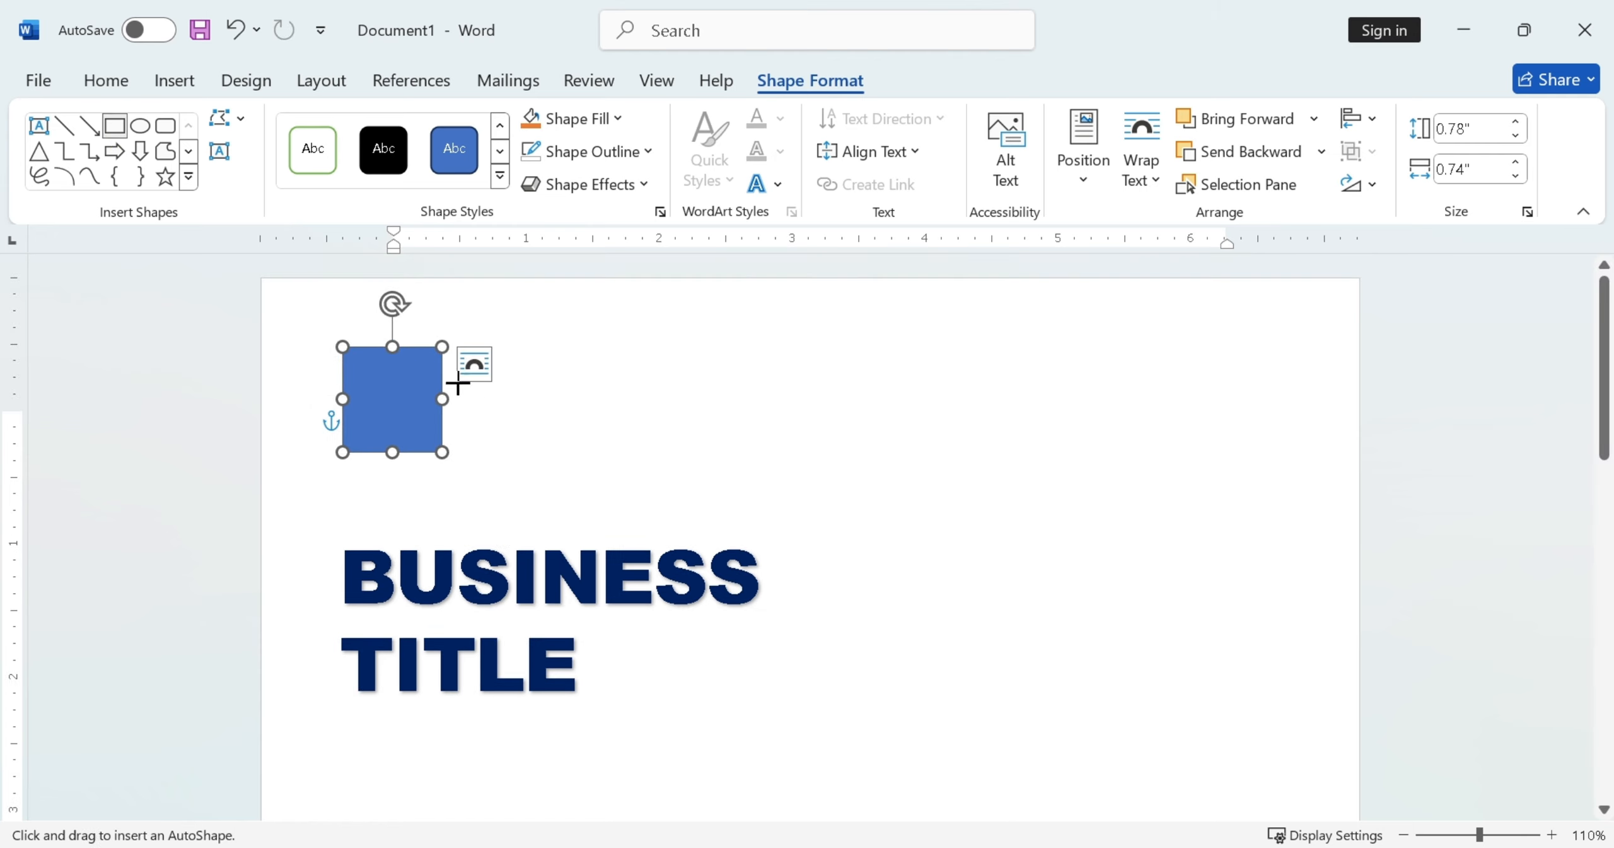
pyautogui.moveTo(290, 355)
pyautogui.mouseDown()
pyautogui.moveTo(500, 445)
pyautogui.moveTo(518, 378)
pyautogui.moveTo(448, 397)
pyautogui.moveTo(480, 409)
pyautogui.moveTo(413, 396)
pyautogui.mouseUp()
pyautogui.click(577, 118)
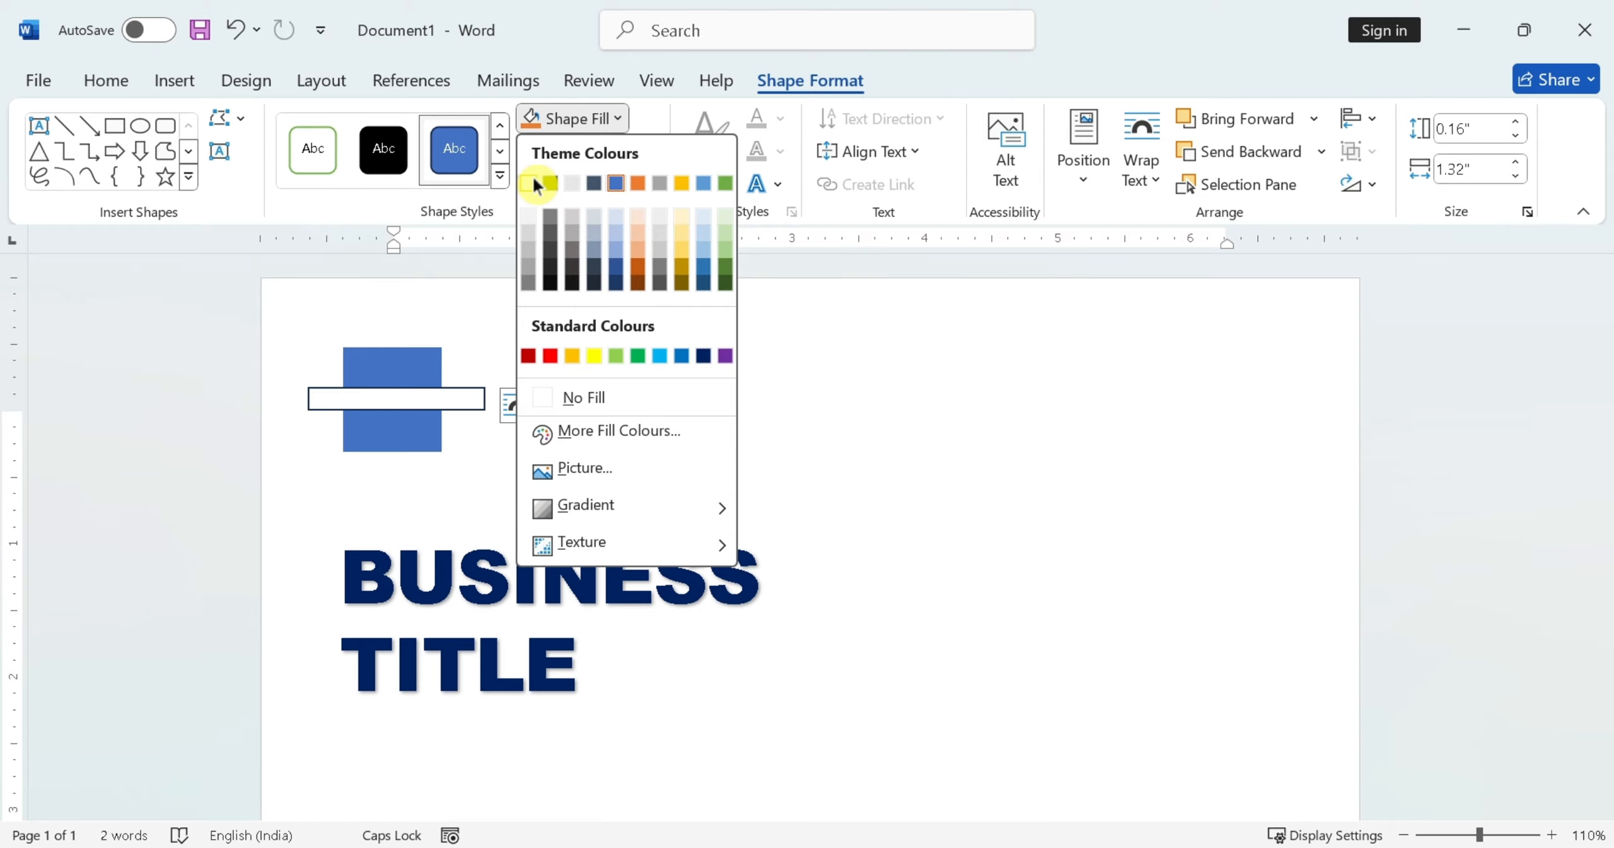
pyautogui.click(535, 179)
pyautogui.click(556, 156)
pyautogui.click(540, 432)
# Draw a smaller rectangle about 0.59" by 0.53" centred inside the square and give it a white 6 pt outline.
pyautogui.click(114, 126)
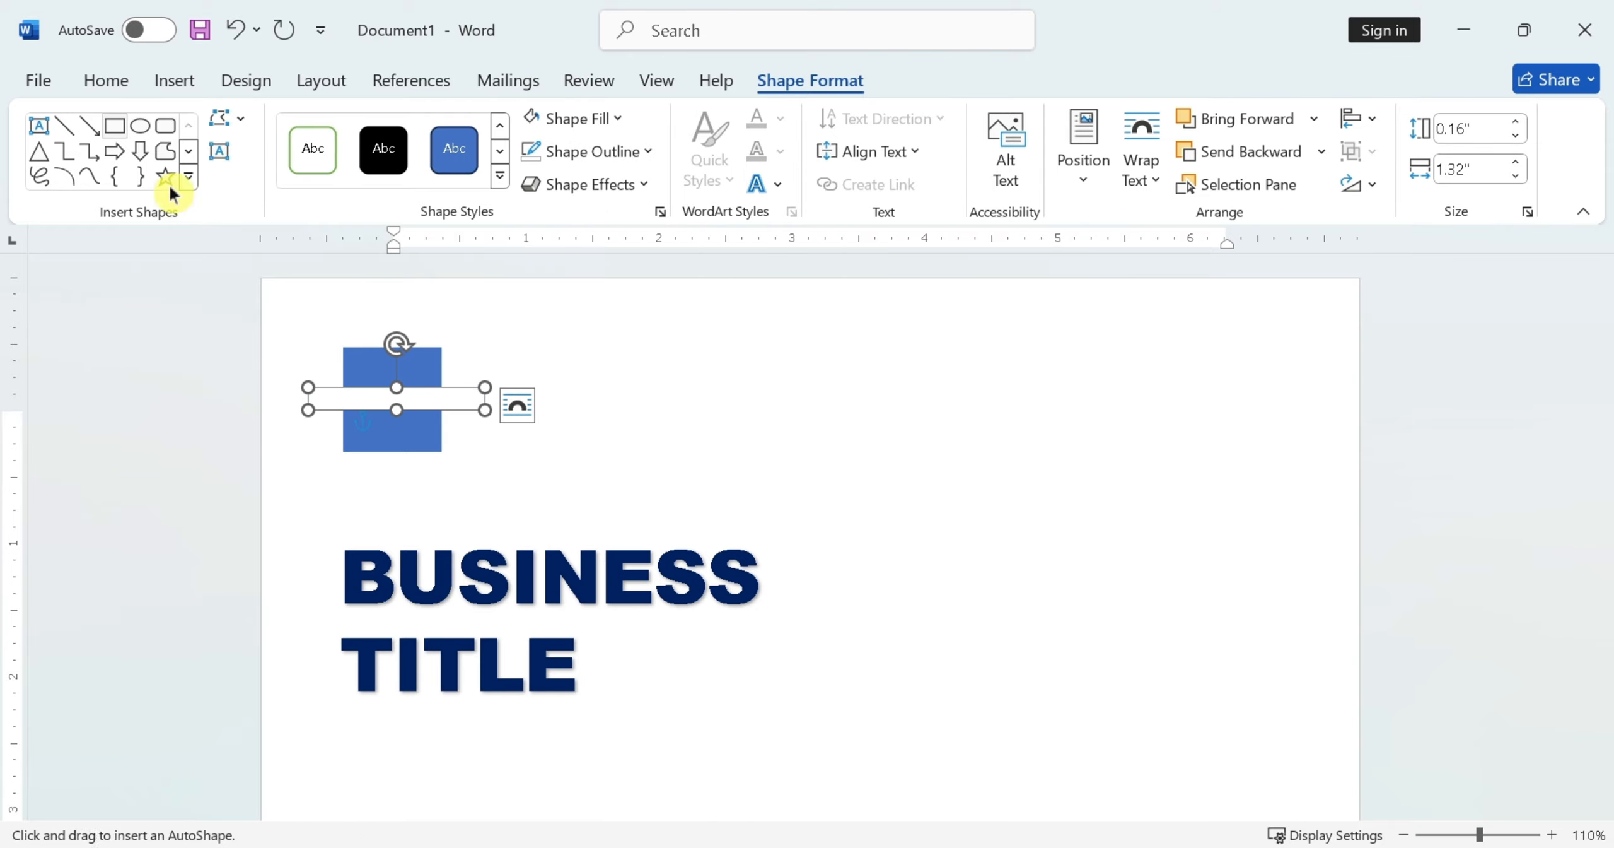
pyautogui.moveTo(357, 361); pyautogui.dragTo(429, 439)
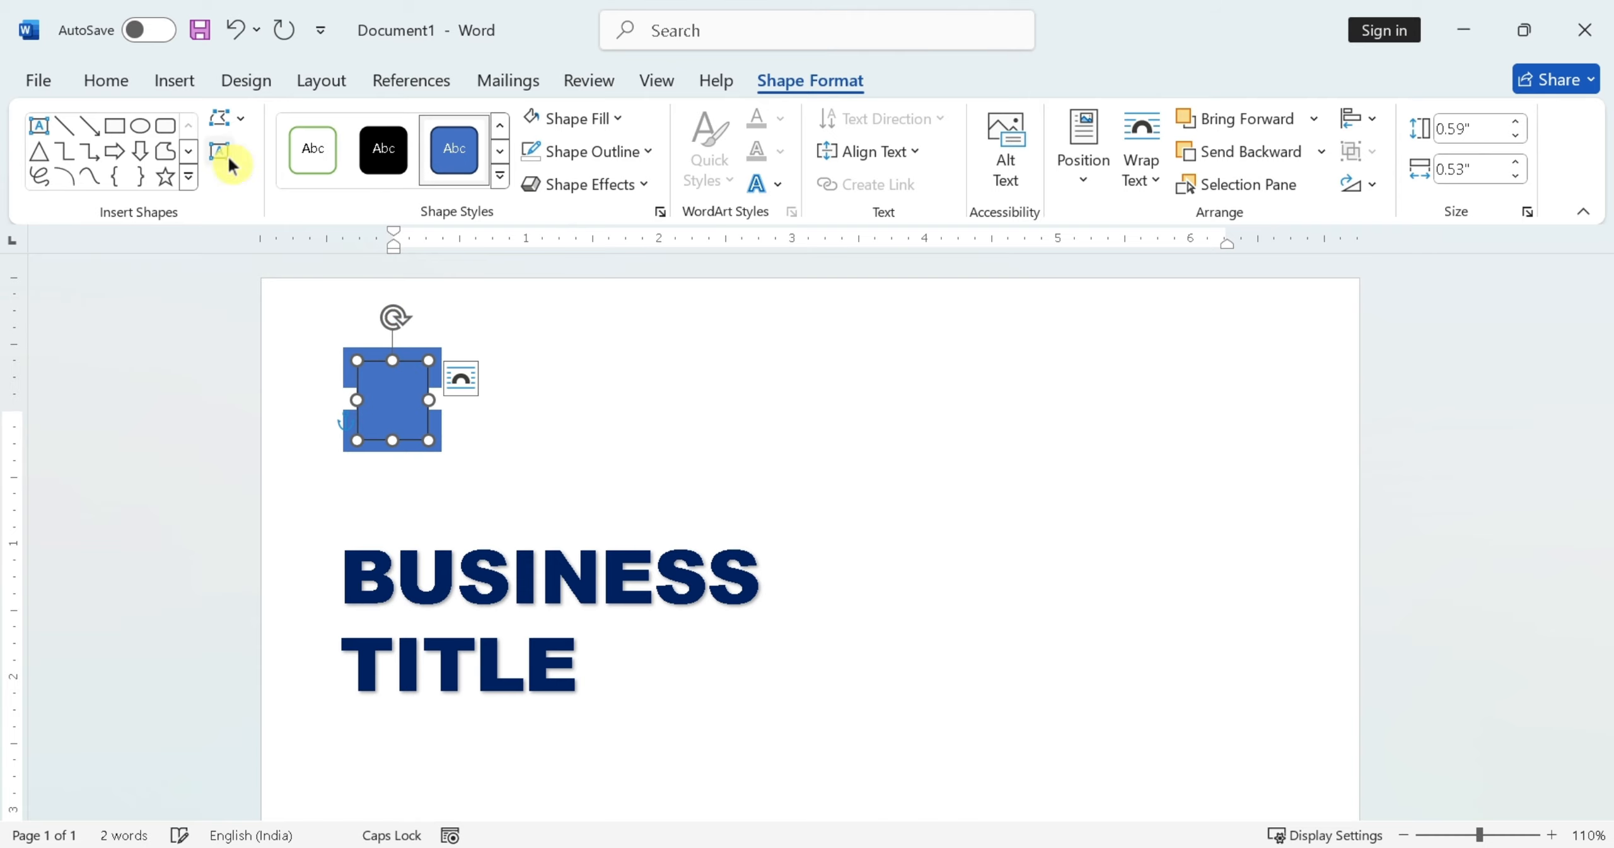
pyautogui.click(590, 151)
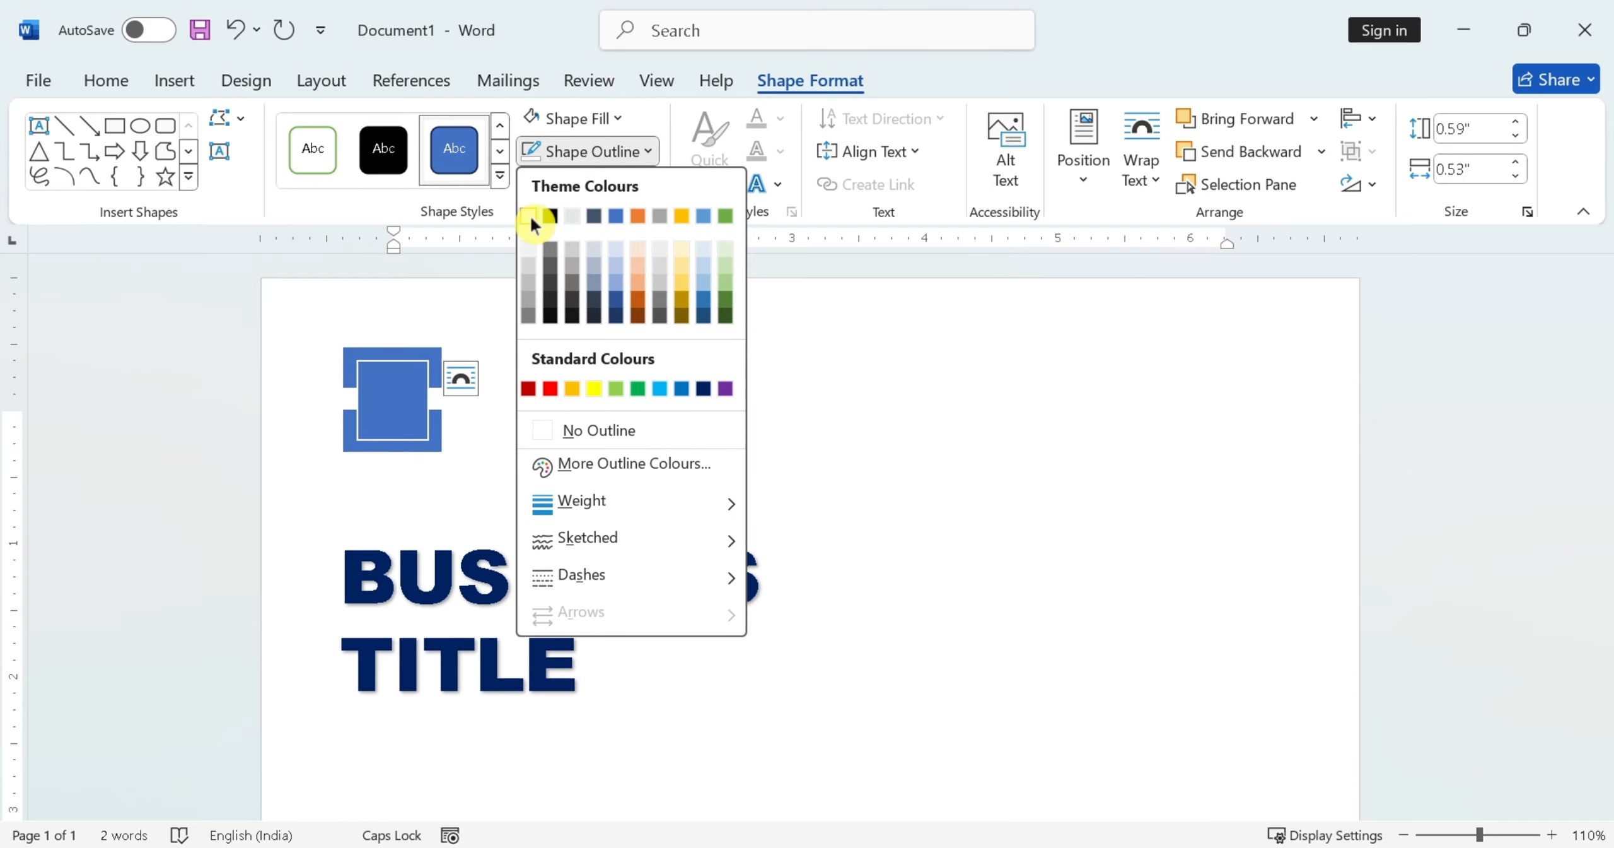
pyautogui.click(594, 151)
pyautogui.click(595, 152)
pyautogui.moveTo(669, 504)
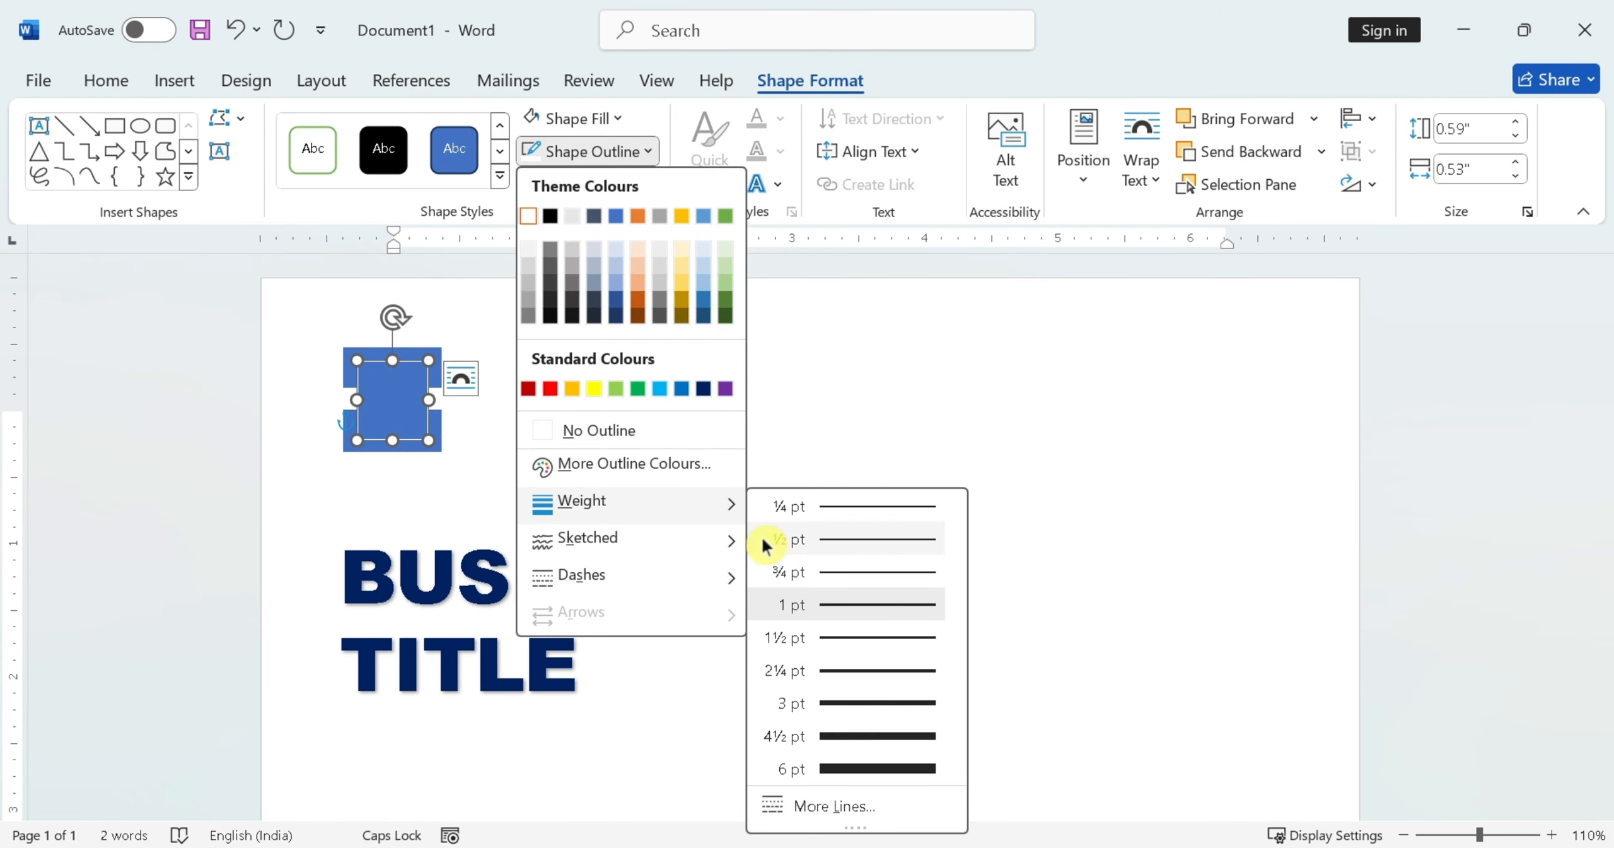
pyautogui.click(886, 764)
pyautogui.click(822, 440)
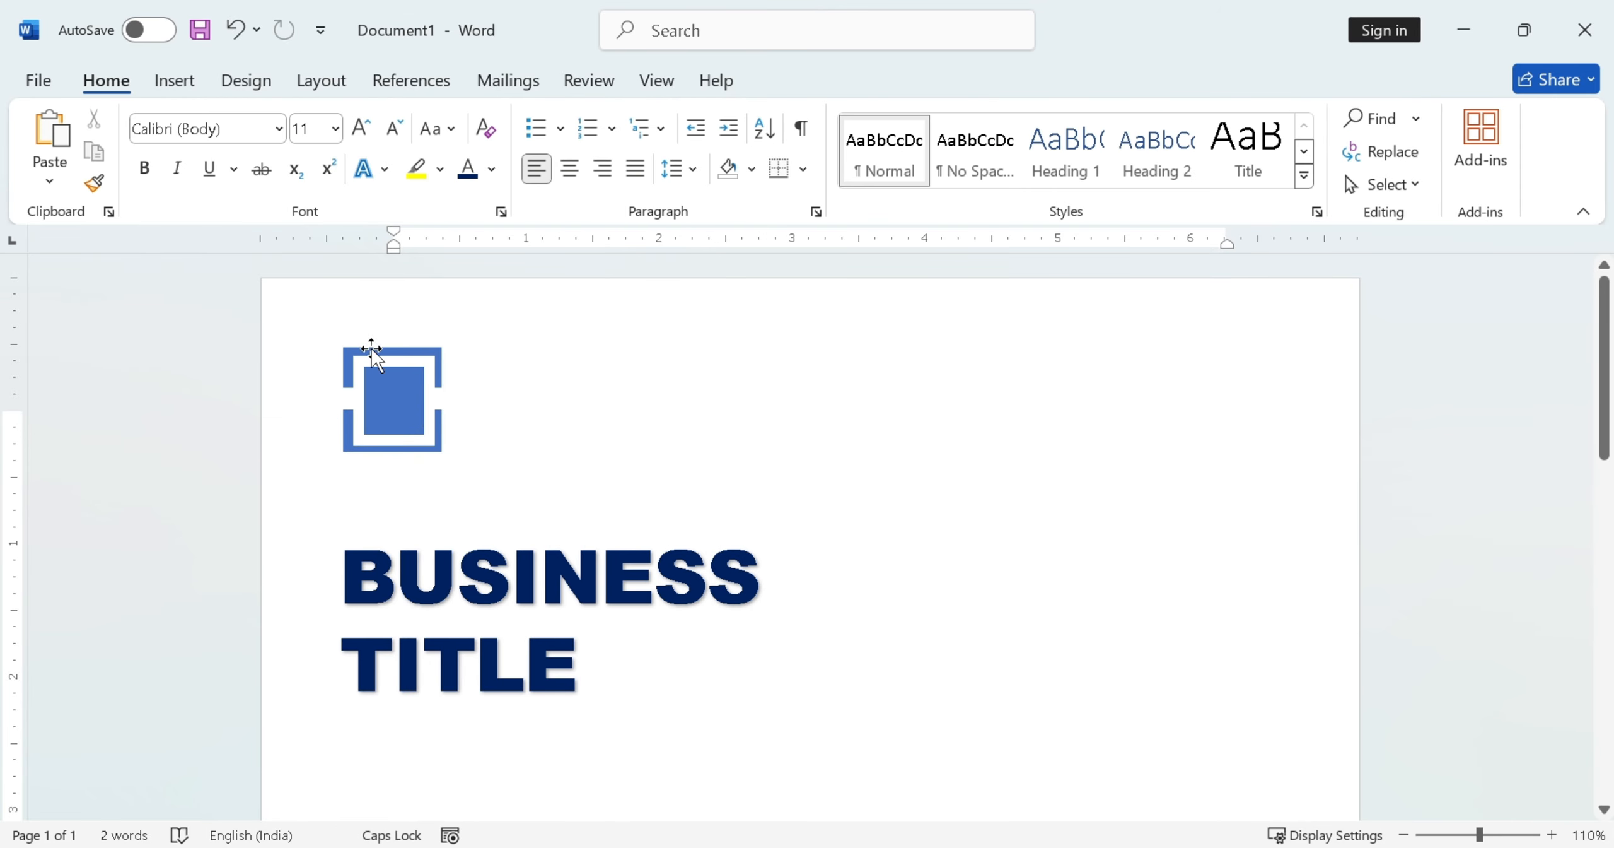
# Select the square, the horizontal bar and the inner rectangle, and group them into one logo.
pyautogui.click(1388, 189)
pyautogui.click(1309, 257)
pyautogui.moveTo(306, 317); pyautogui.dragTo(513, 502)
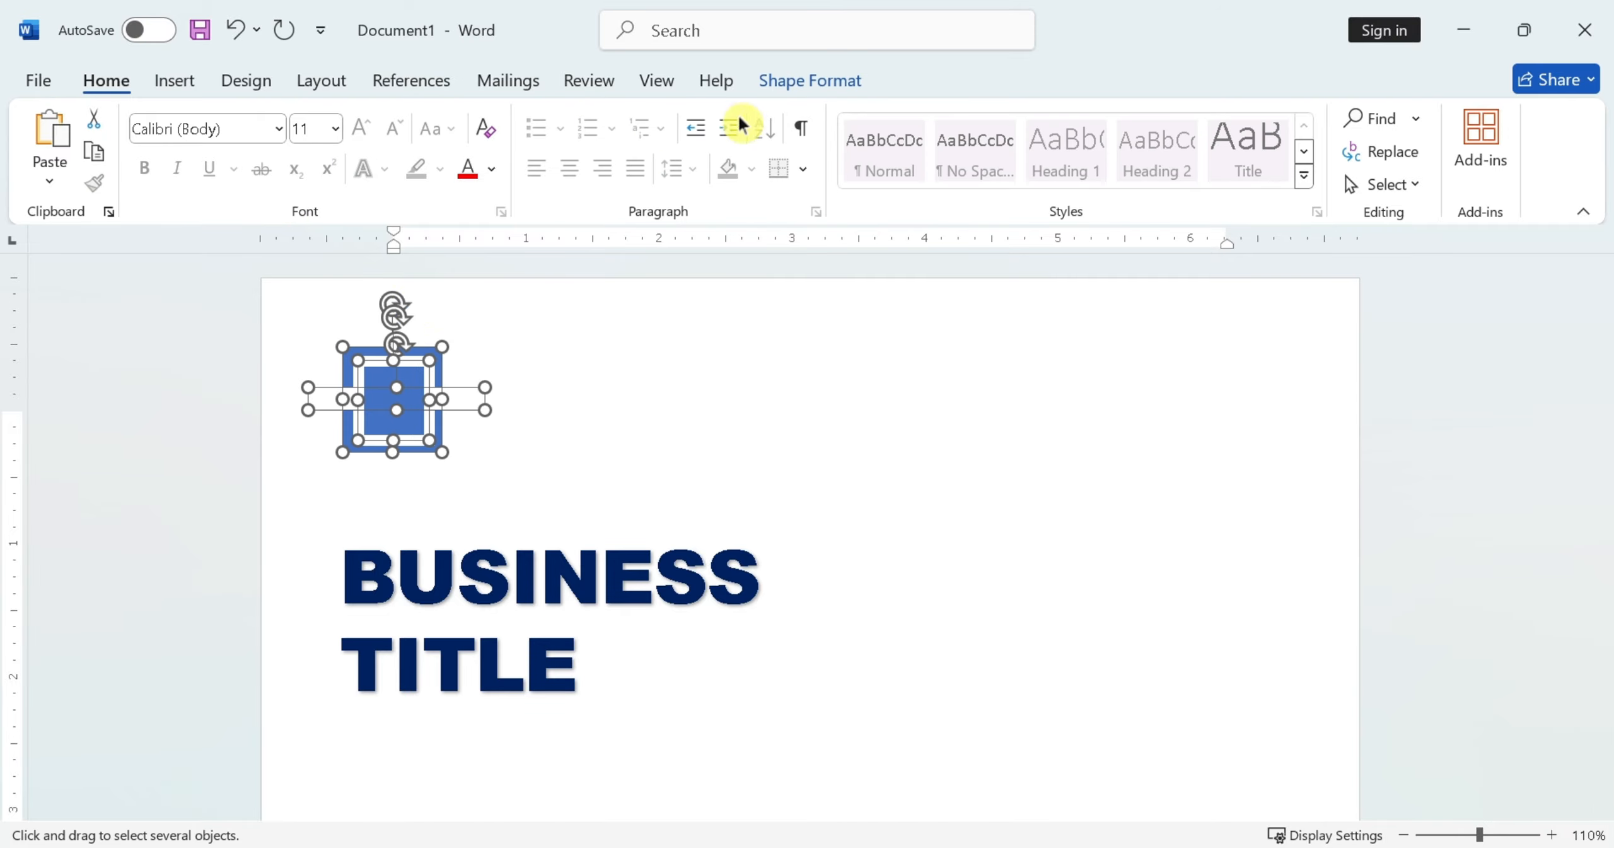
pyautogui.click(794, 95)
pyautogui.click(1362, 152)
pyautogui.click(1401, 187)
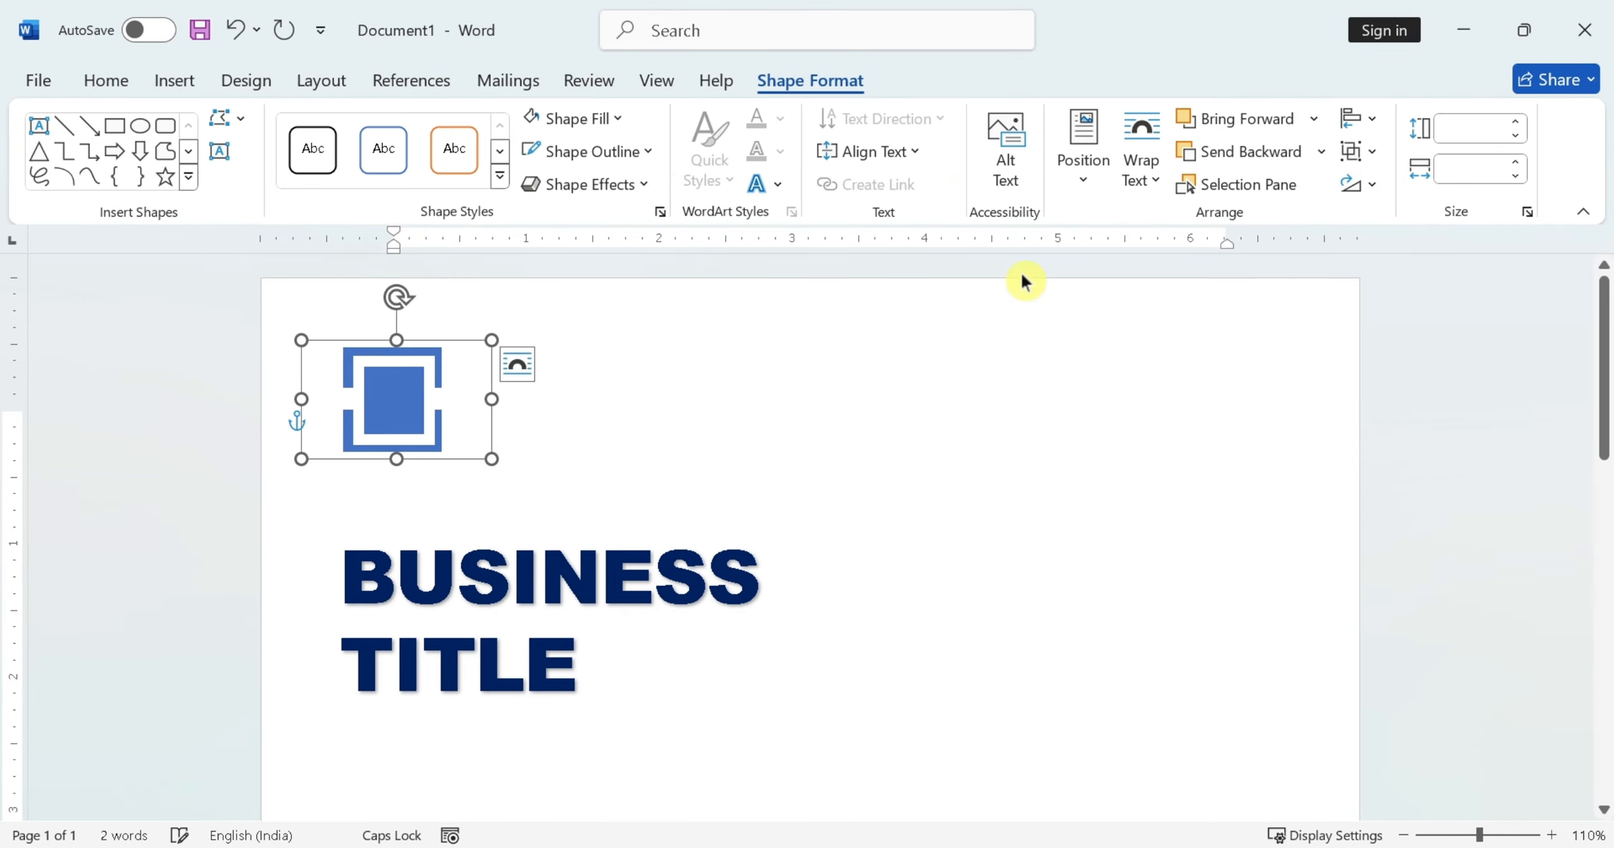
# Fill all shapes of the logo group with Dark Blue.
pyautogui.click(587, 116)
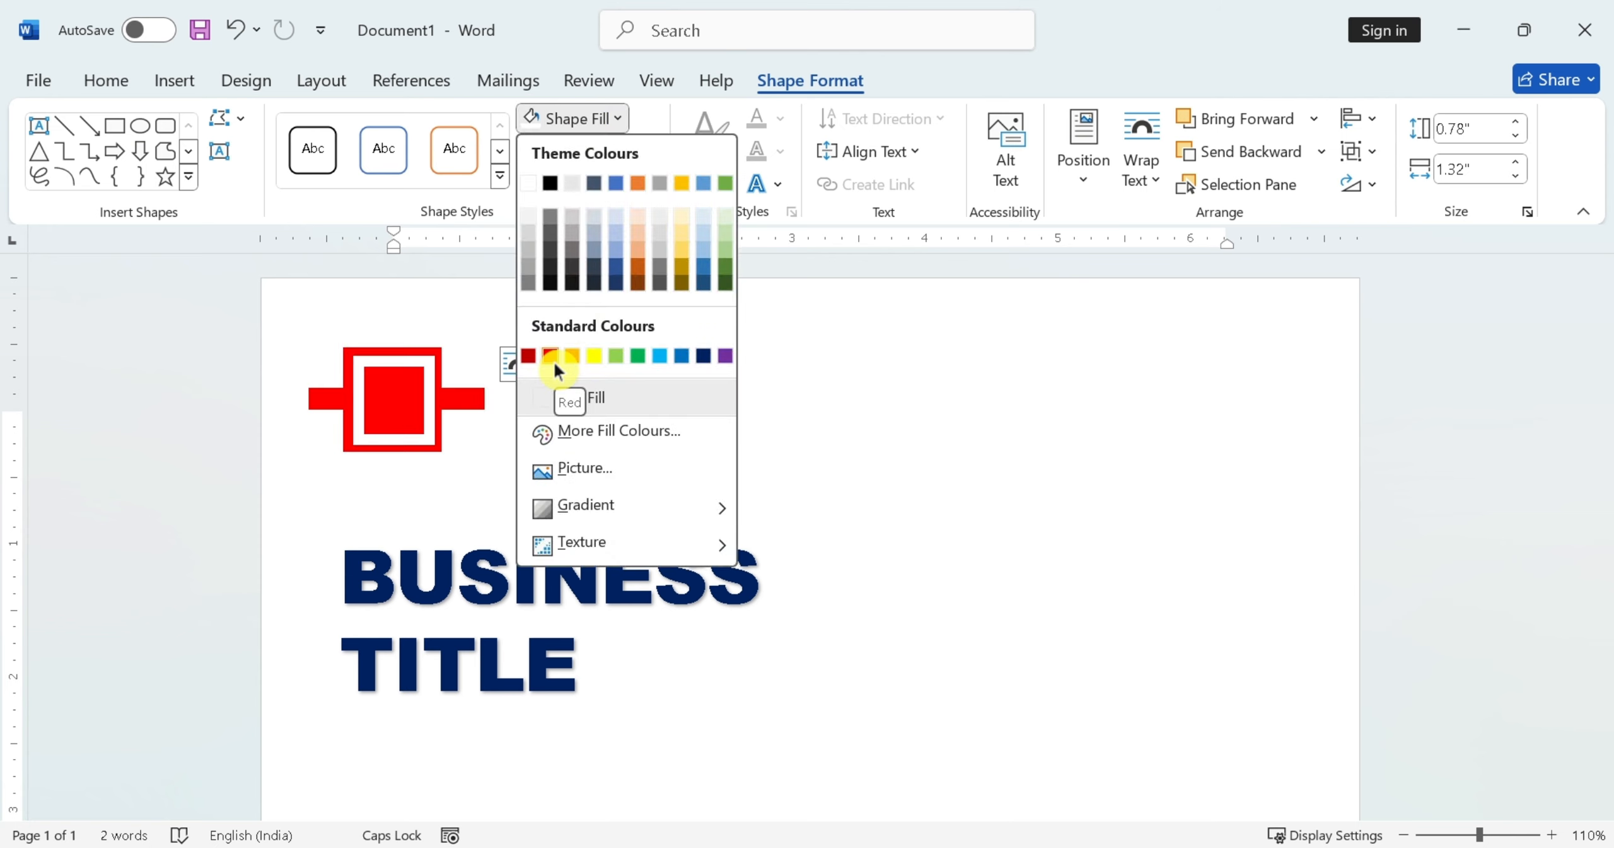
pyautogui.click(682, 356)
pyautogui.click(643, 377)
# Fill only the horizontal bar inside the logo group with white.
pyautogui.click(479, 396)
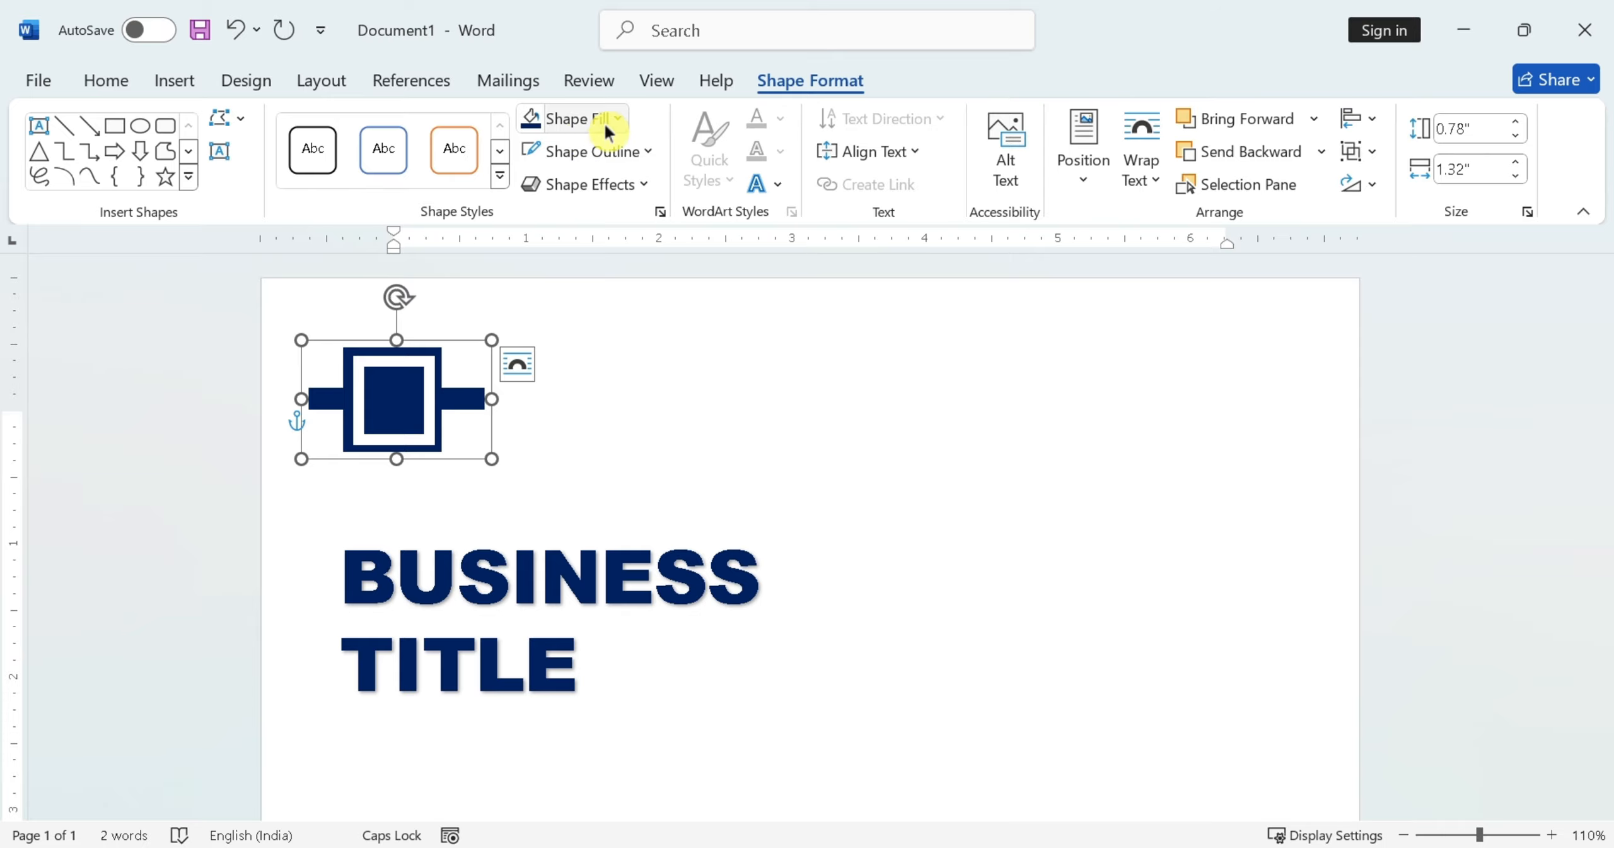
pyautogui.click(604, 121)
pyautogui.click(480, 397)
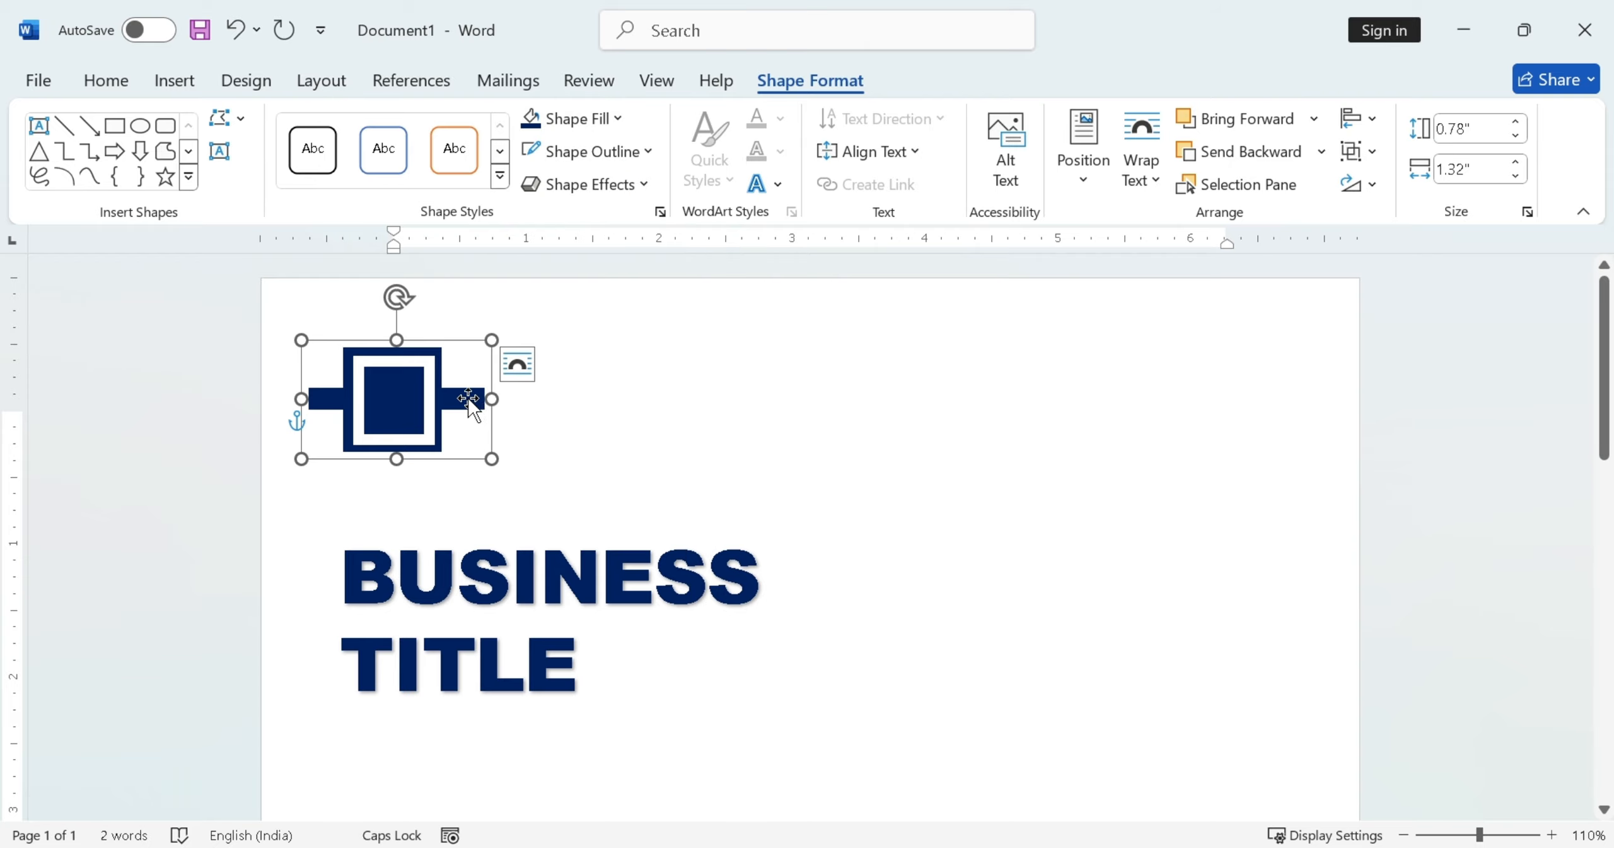
pyautogui.click(611, 118)
pyautogui.click(533, 180)
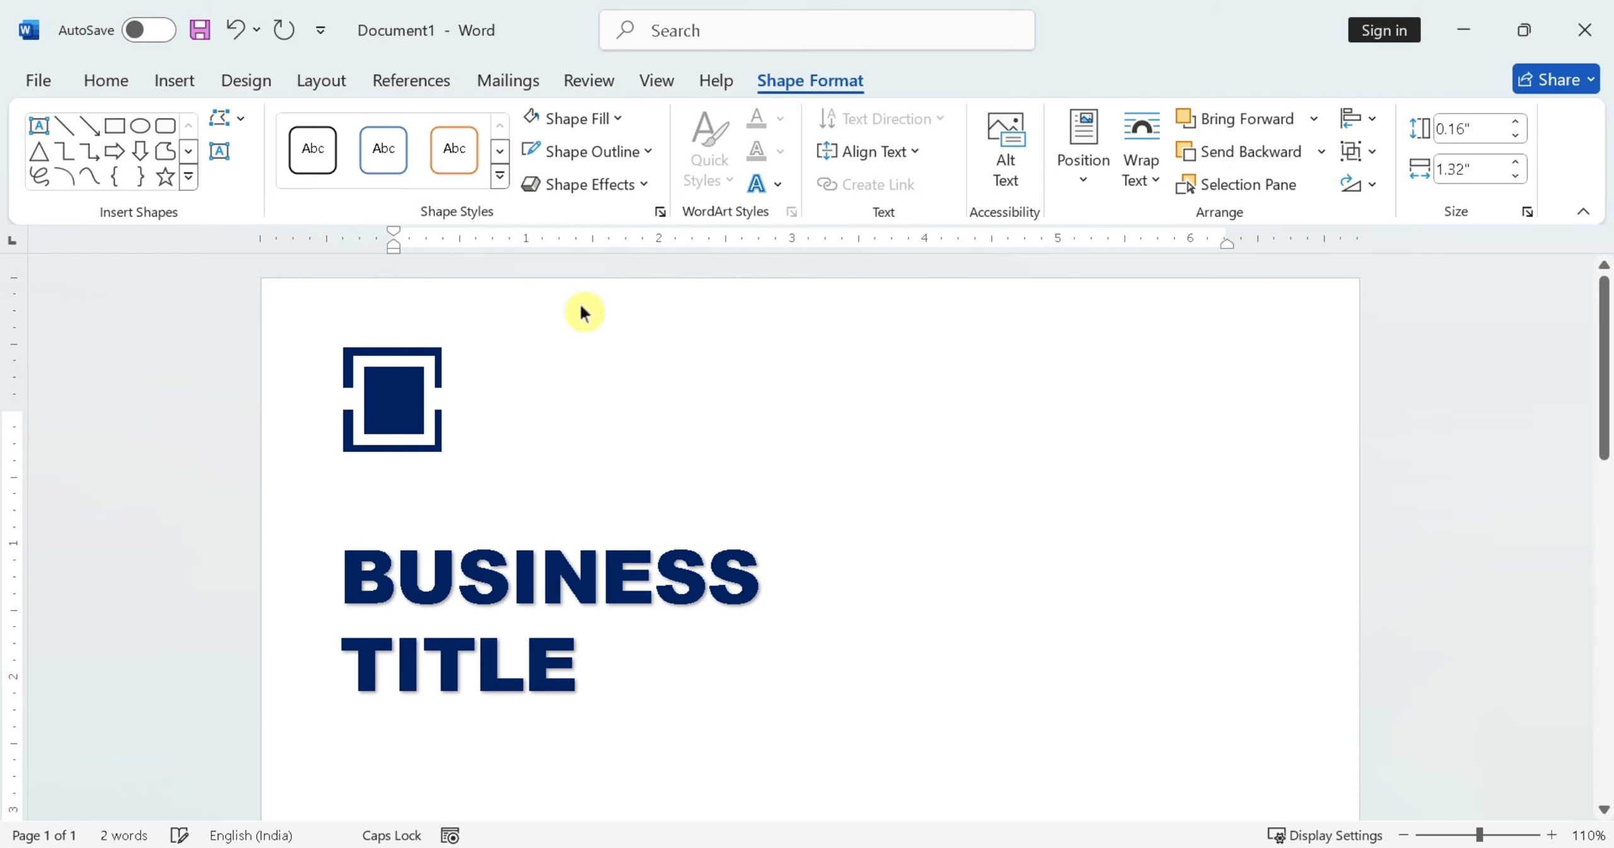
pyautogui.click(802, 429)
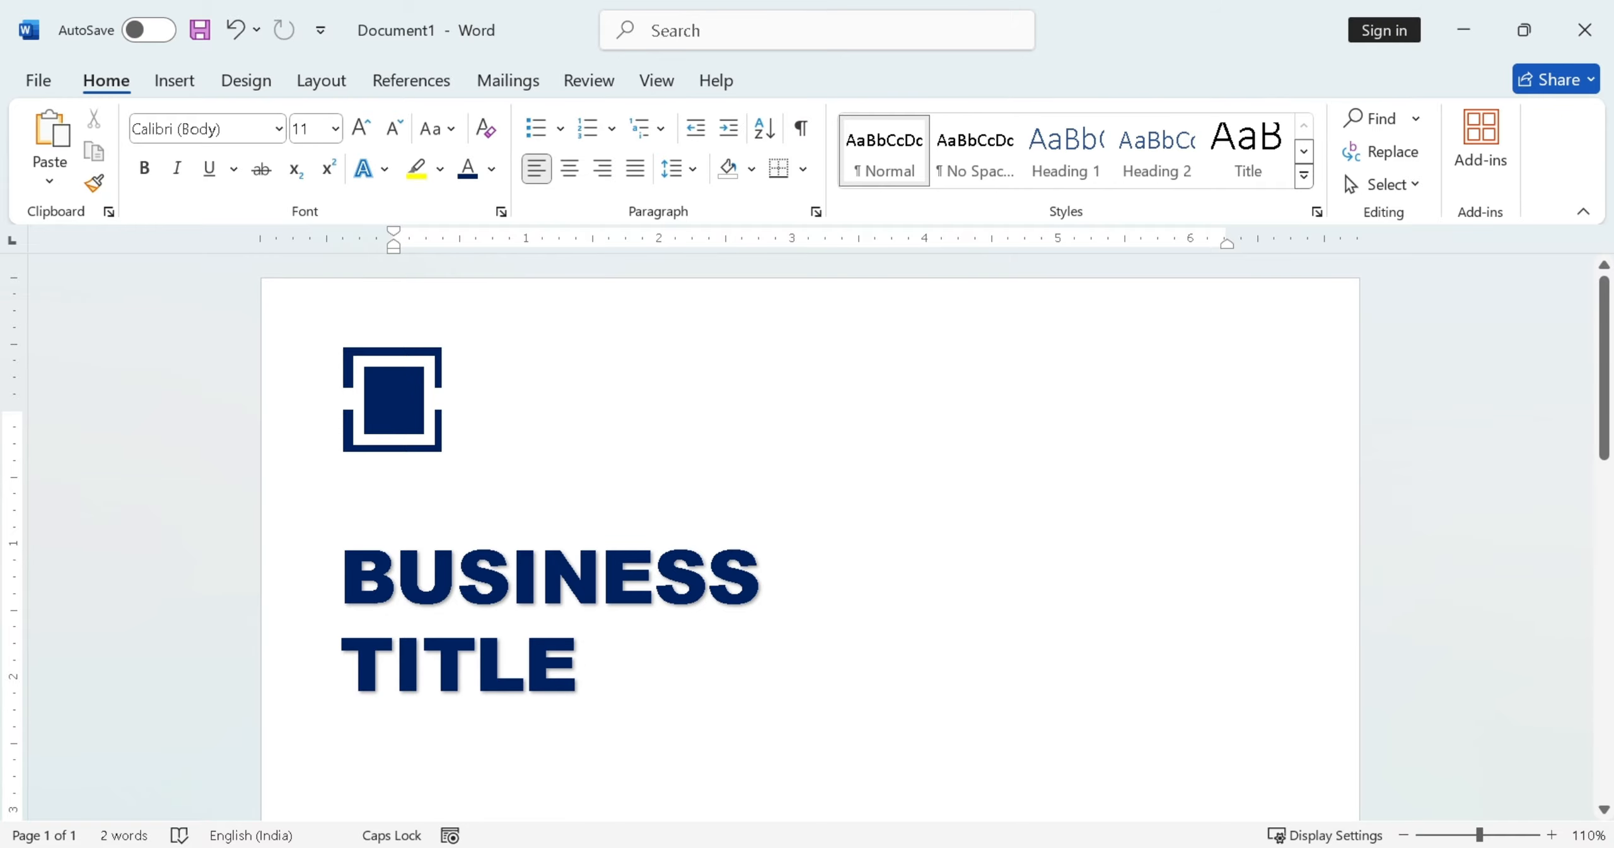
# Duplicate the TITLE text, place the copy beside the logo and set its font size to 26.
pyautogui.click(453, 604)
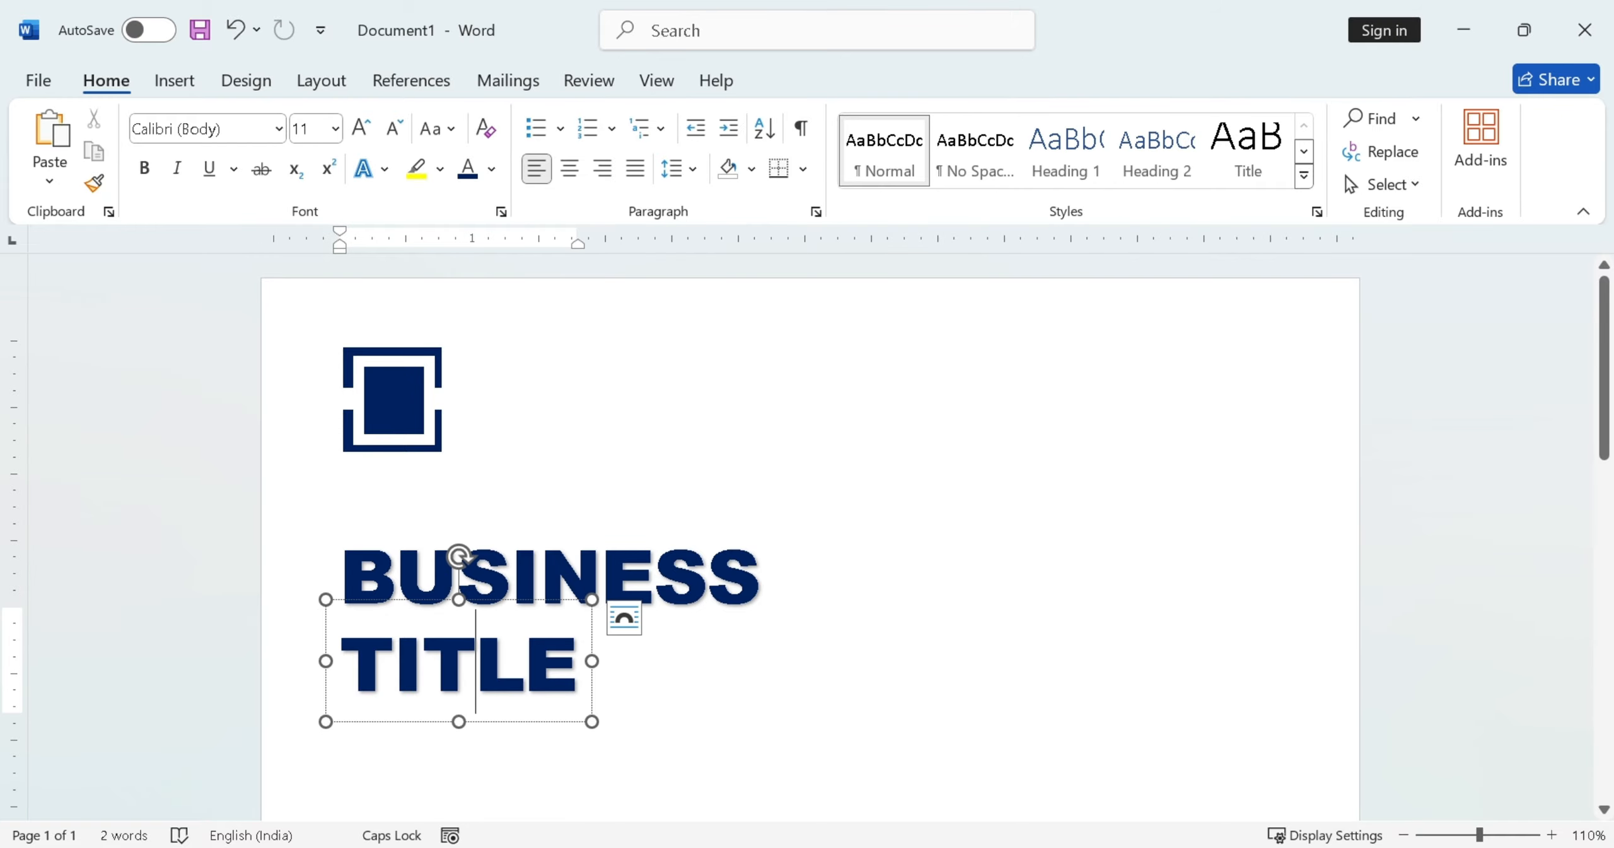
pyautogui.click(106, 81)
pyautogui.click(95, 163)
pyautogui.hotkey('ctrl', 'v')
pyautogui.moveTo(530, 747); pyautogui.dragTo(613, 437)
pyautogui.doubleClick(479, 381)
pyautogui.click(335, 129)
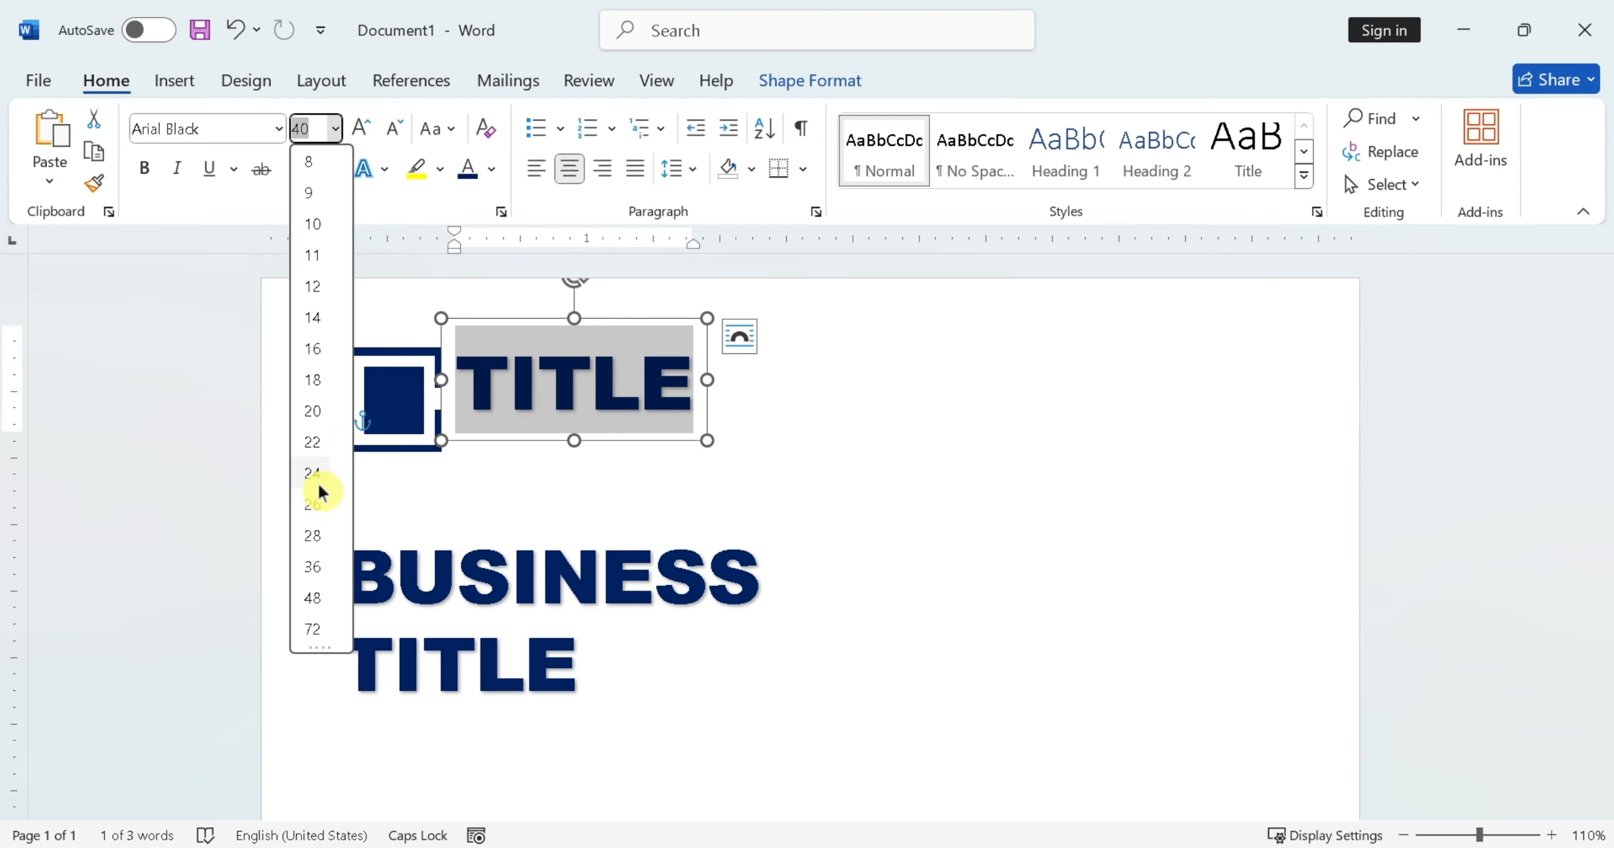
pyautogui.click(312, 503)
pyautogui.click(562, 449)
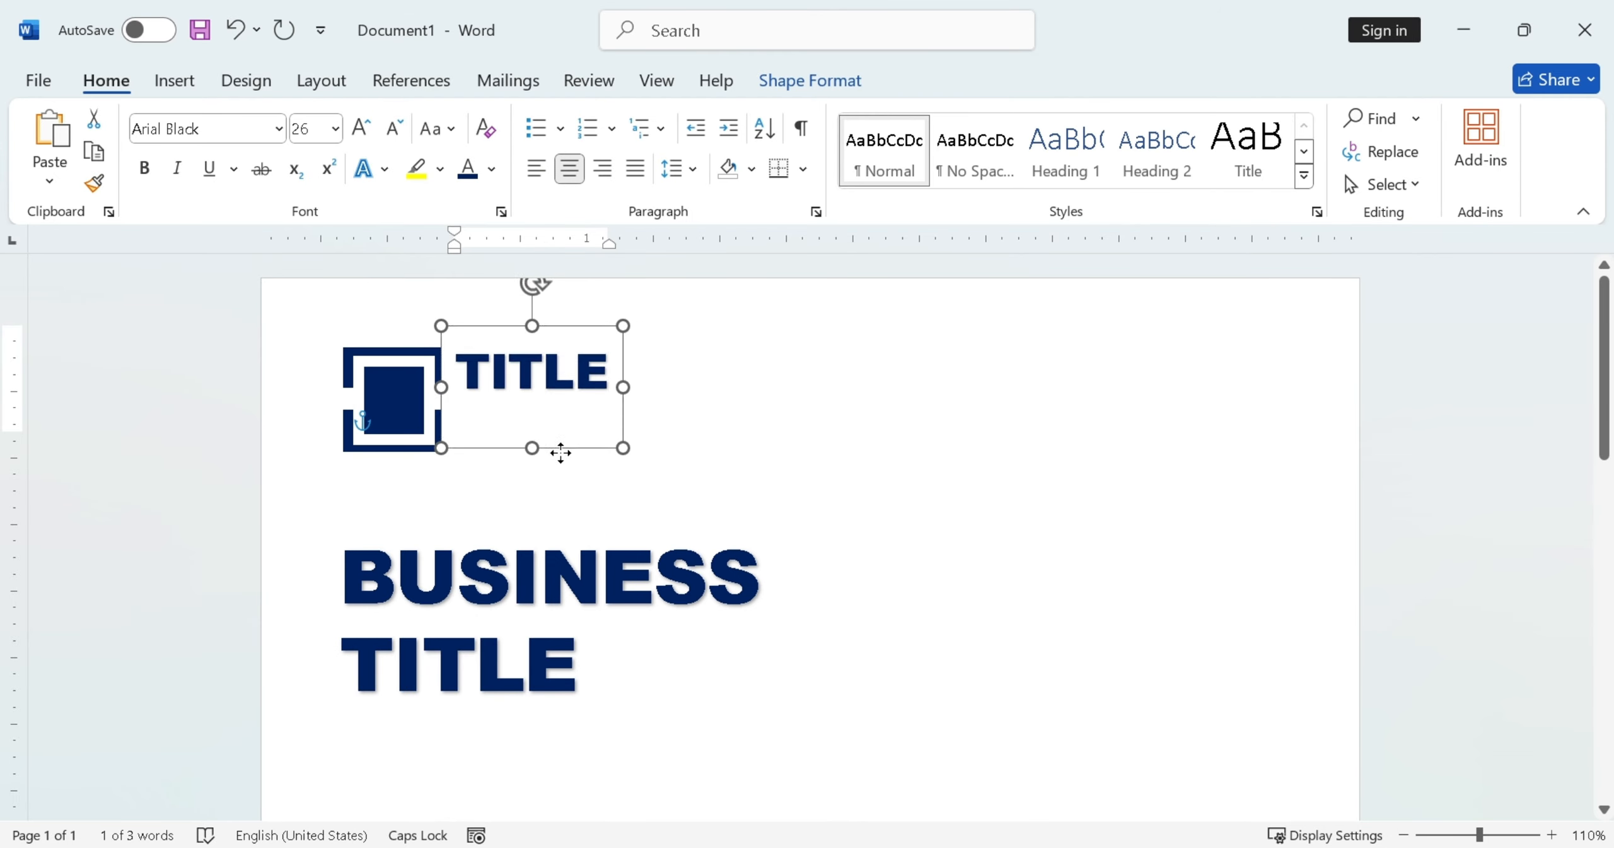
# Replace the copied text with COMPANY at font size 16 and position it beside the upper part of the logo.
pyautogui.moveTo(609, 373); pyautogui.dragTo(439, 372)
pyautogui.press('BackSpace')
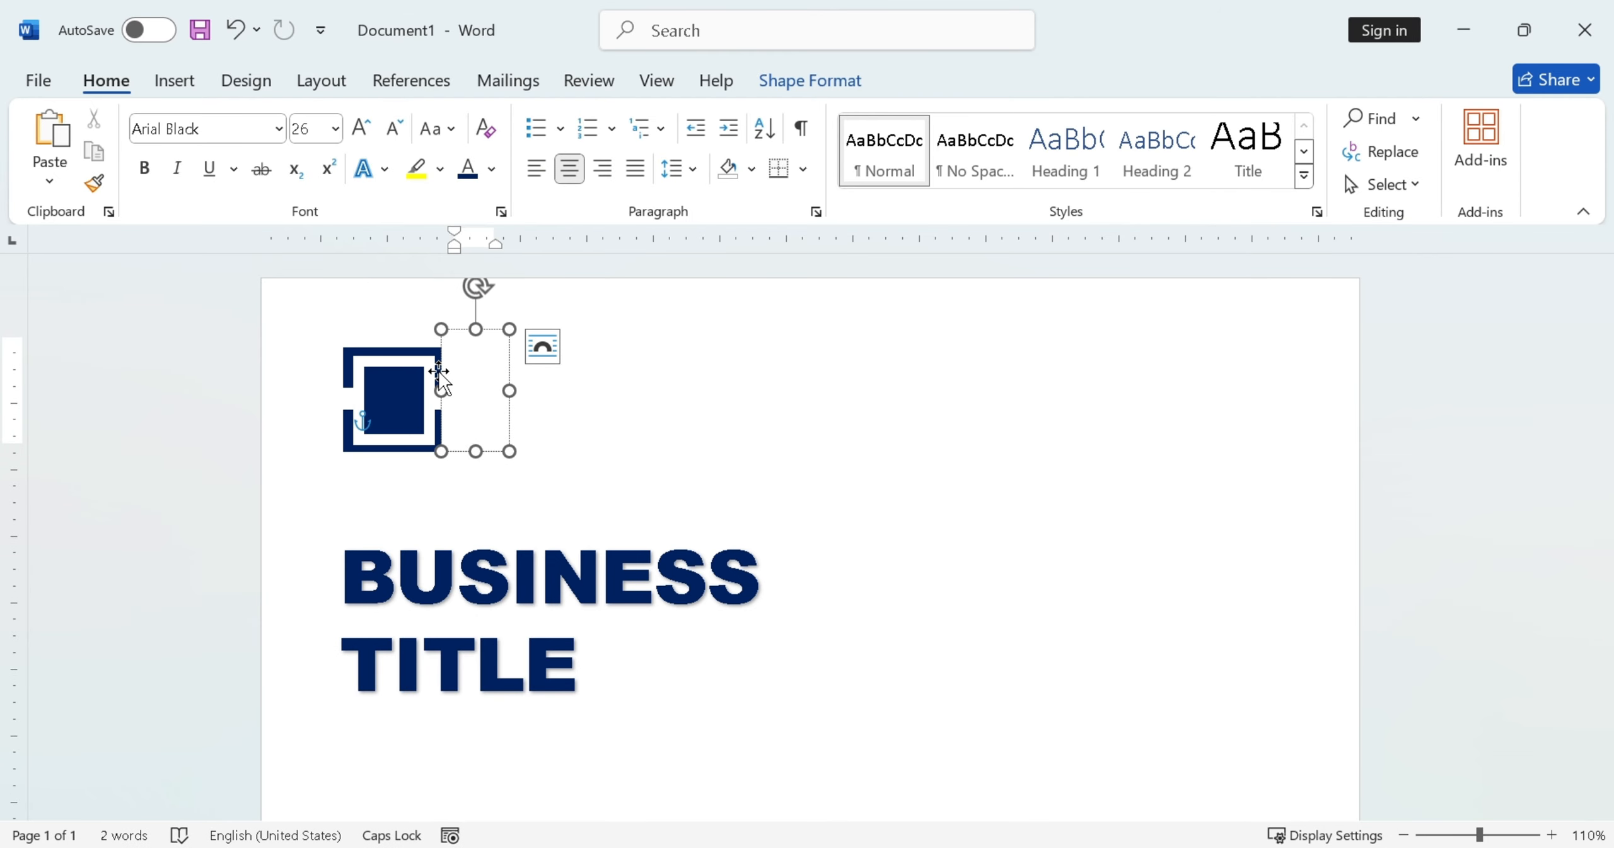
pyautogui.write('COMPANY')
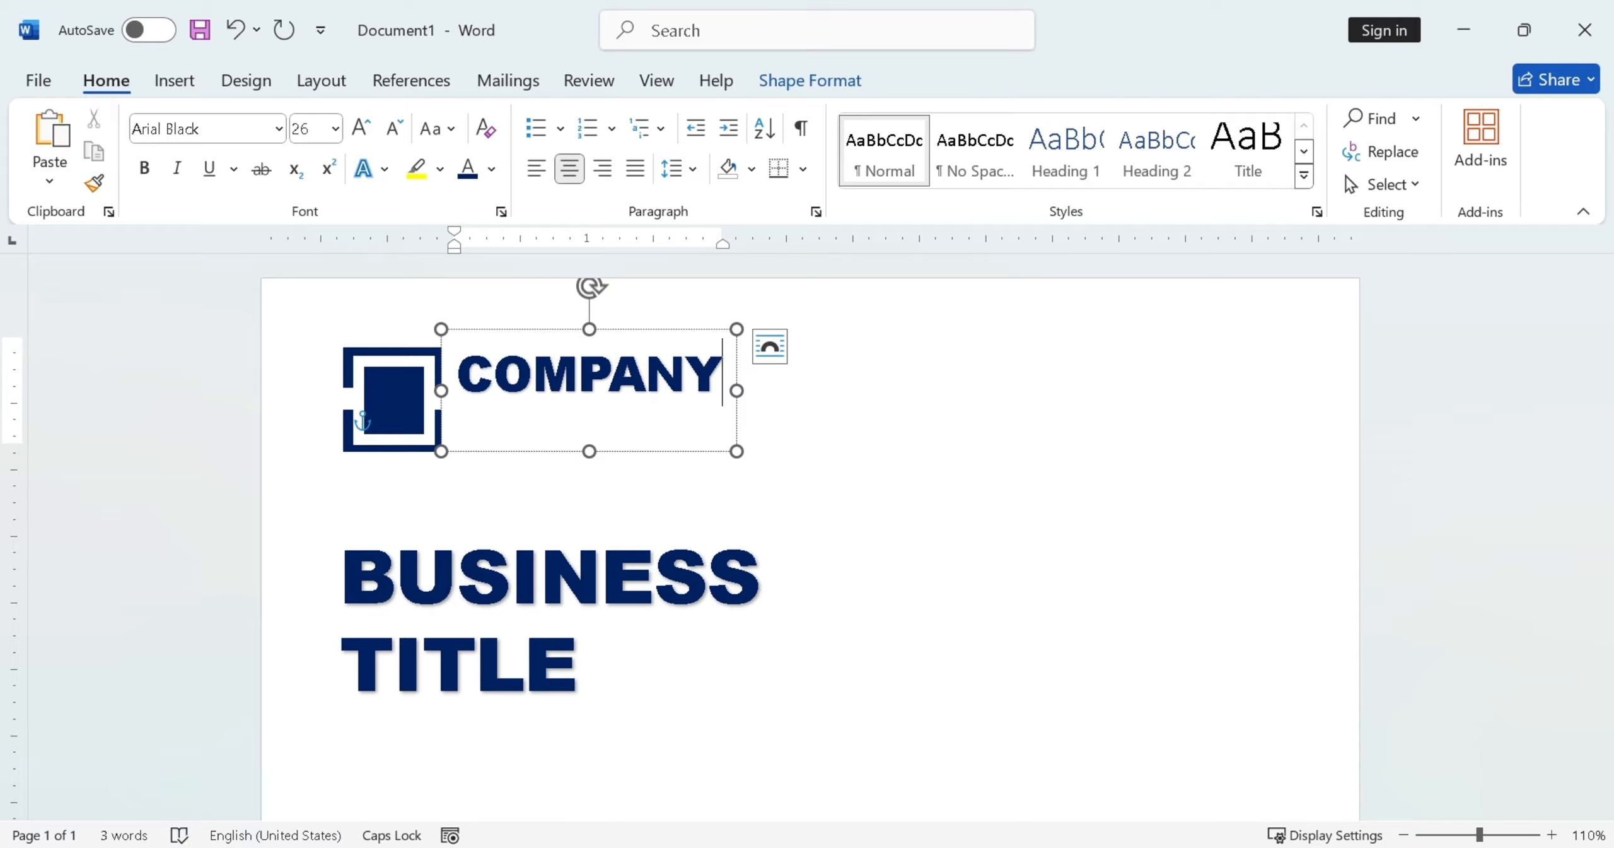
pyautogui.hotkey('ctrl', 'a')
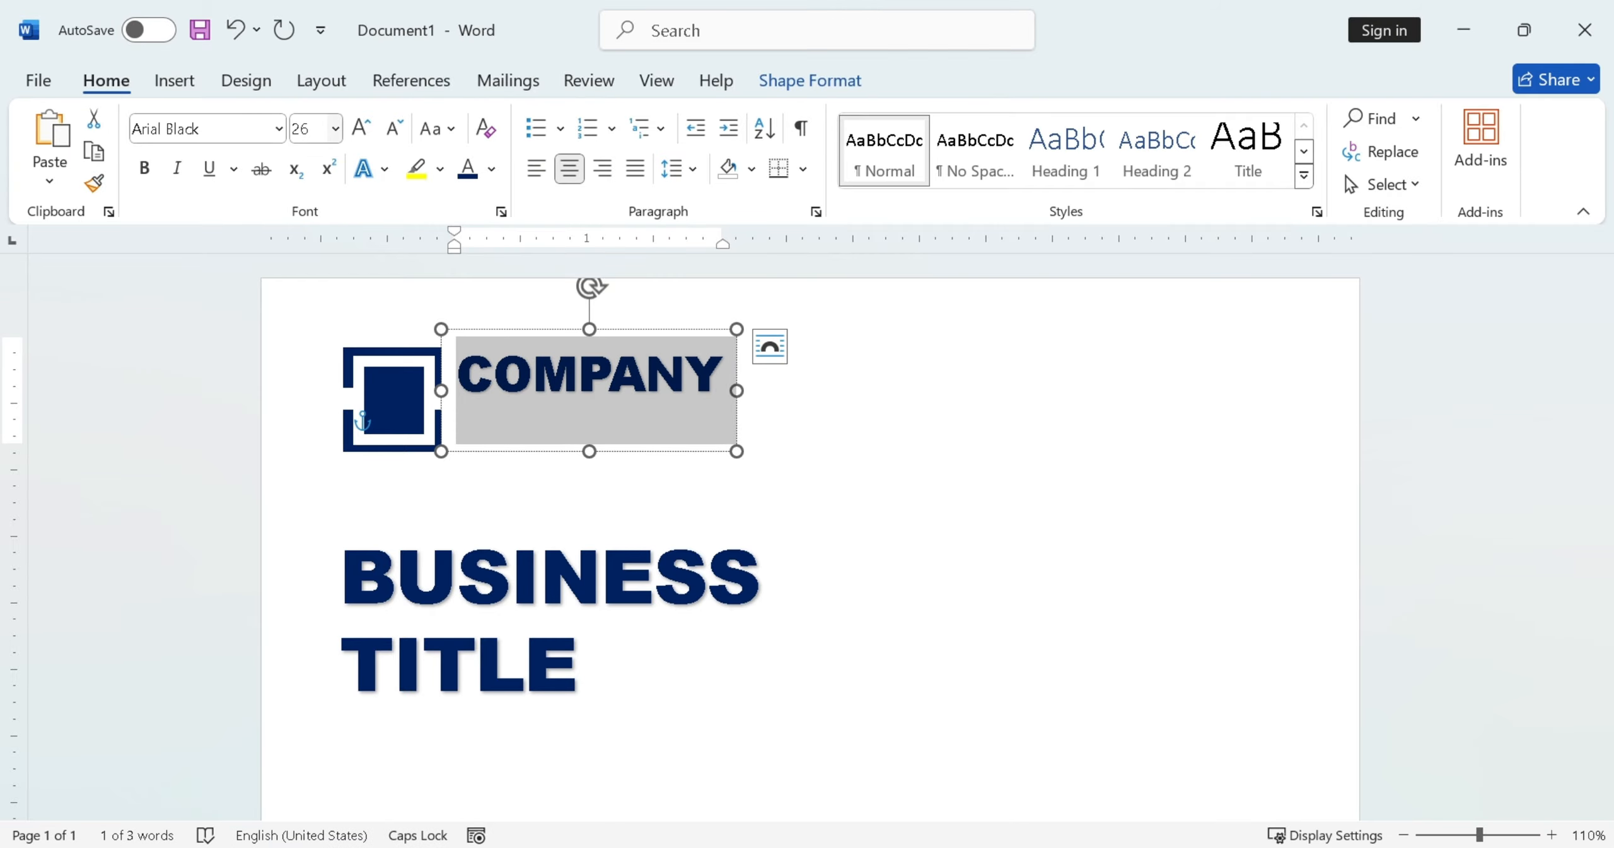
pyautogui.click(334, 129)
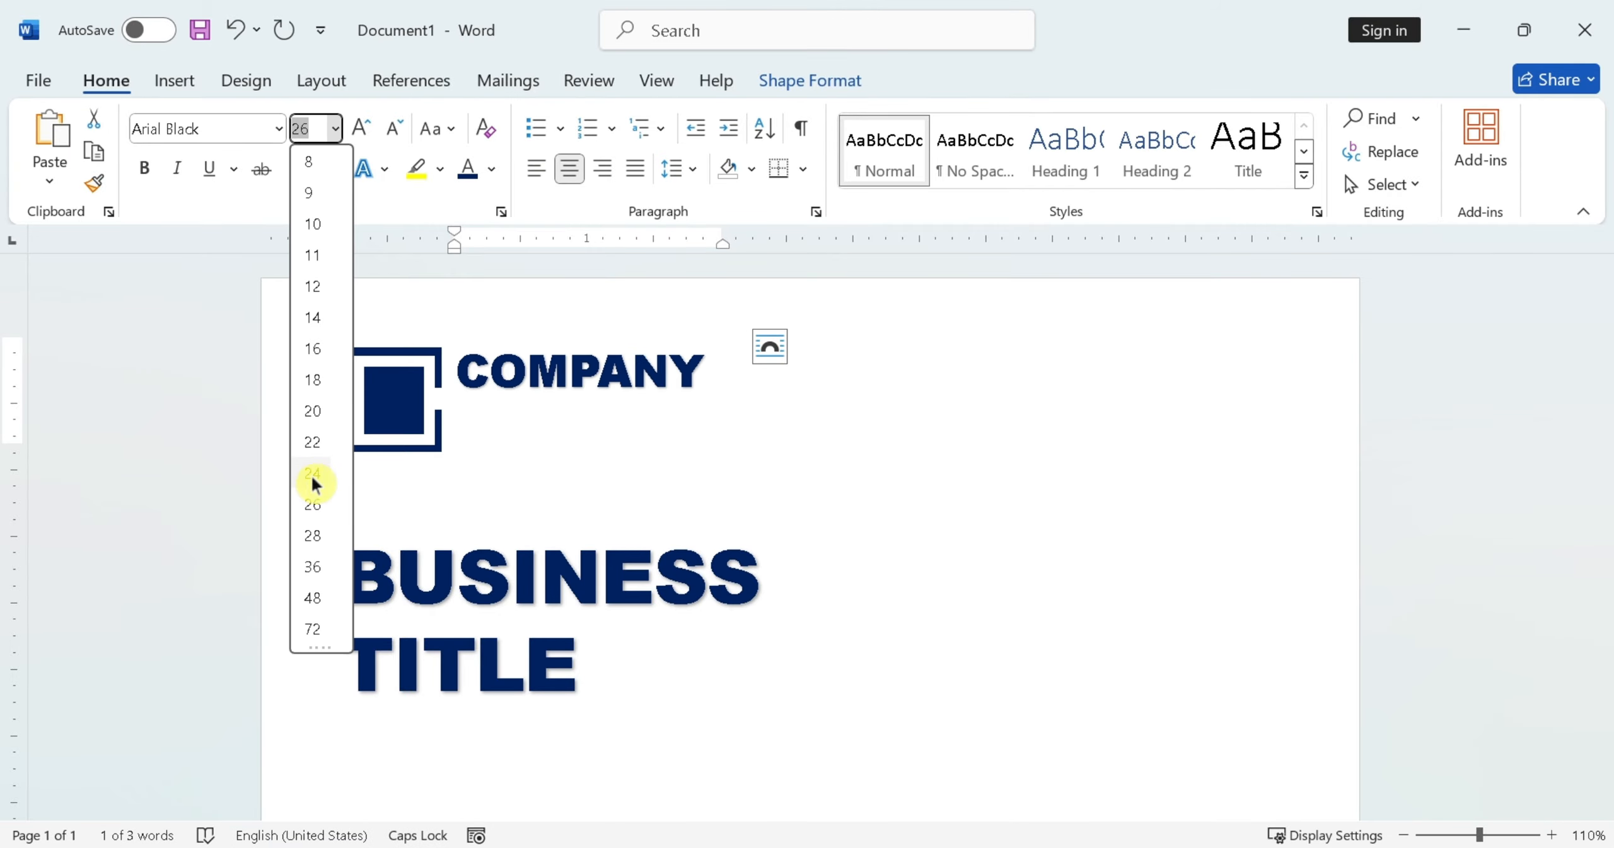
pyautogui.click(317, 350)
pyautogui.moveTo(537, 446); pyautogui.dragTo(510, 407)
# Duplicate the COMPANY text directly below itself, change the copy to LOGO, and move COMPANY closer to it.
pyautogui.hotkey('ctrl', 'c')
pyautogui.hotkey('ctrl', 'v')
pyautogui.doubleClick(469, 391)
pyautogui.write('LOGO')
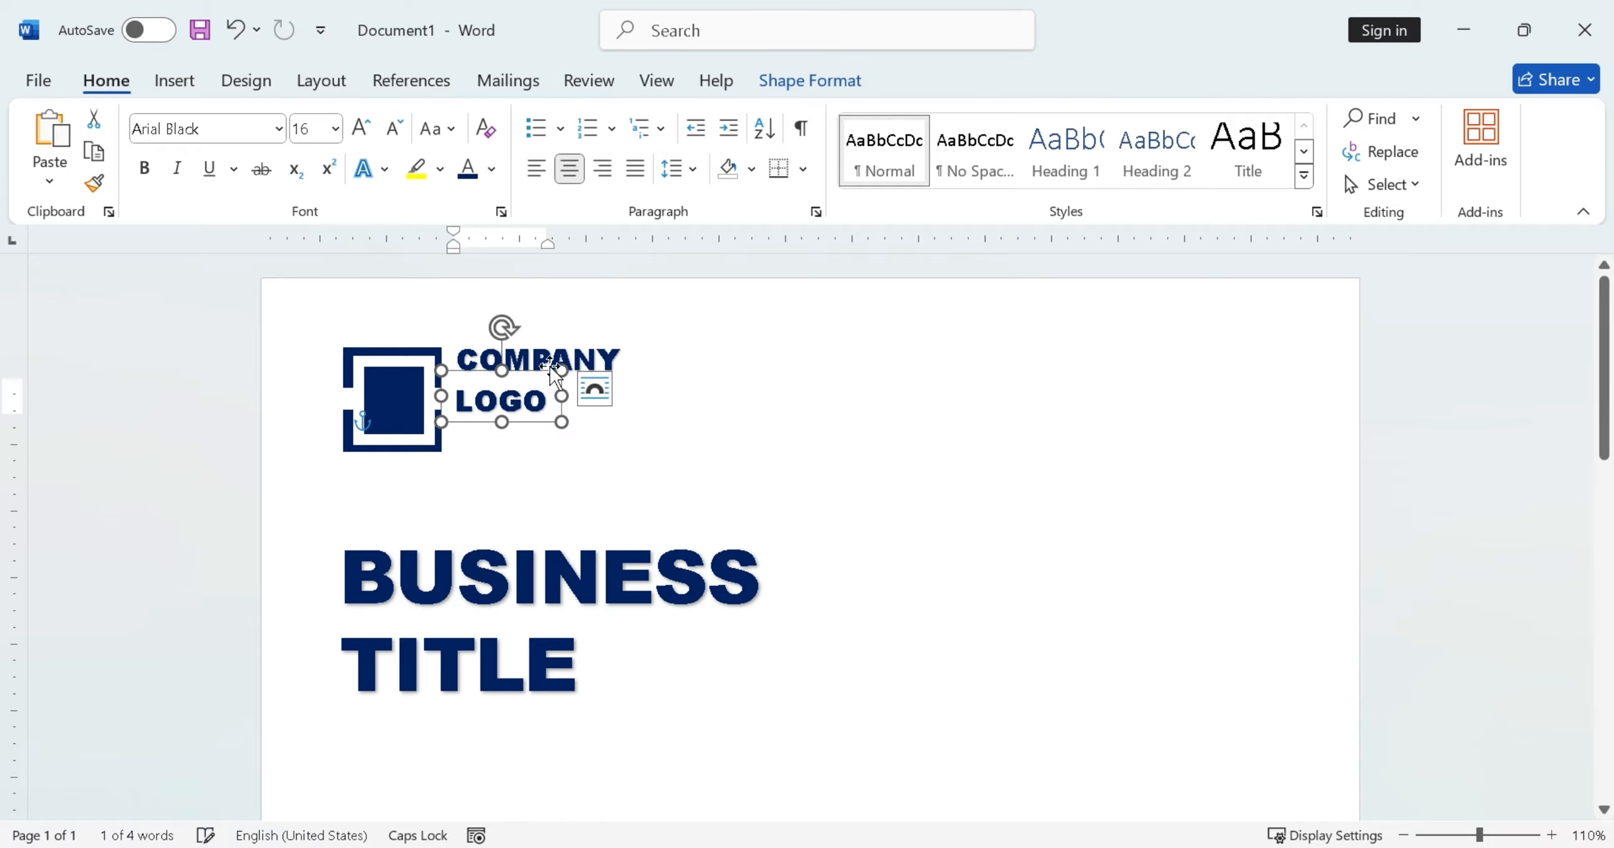
pyautogui.click(562, 387)
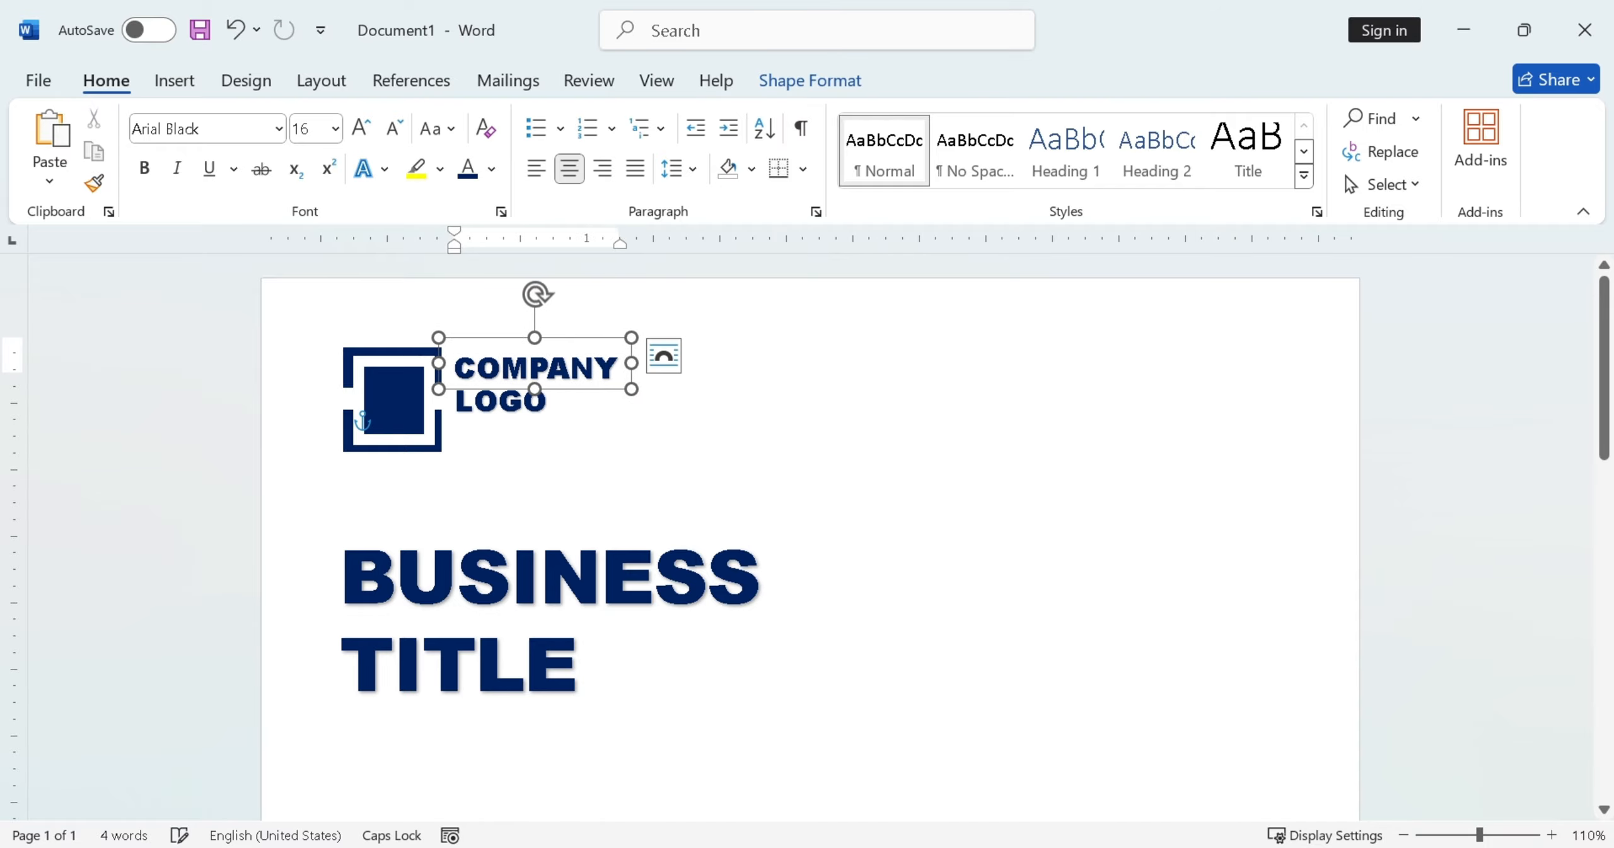
pyautogui.click(697, 485)
# Draw a rectangle about 2.43" high by 3.04" wide near the page's upper-right corner, rotate it diagonally and push it partly off the edge.
pyautogui.scroll(-3, 788, 615)
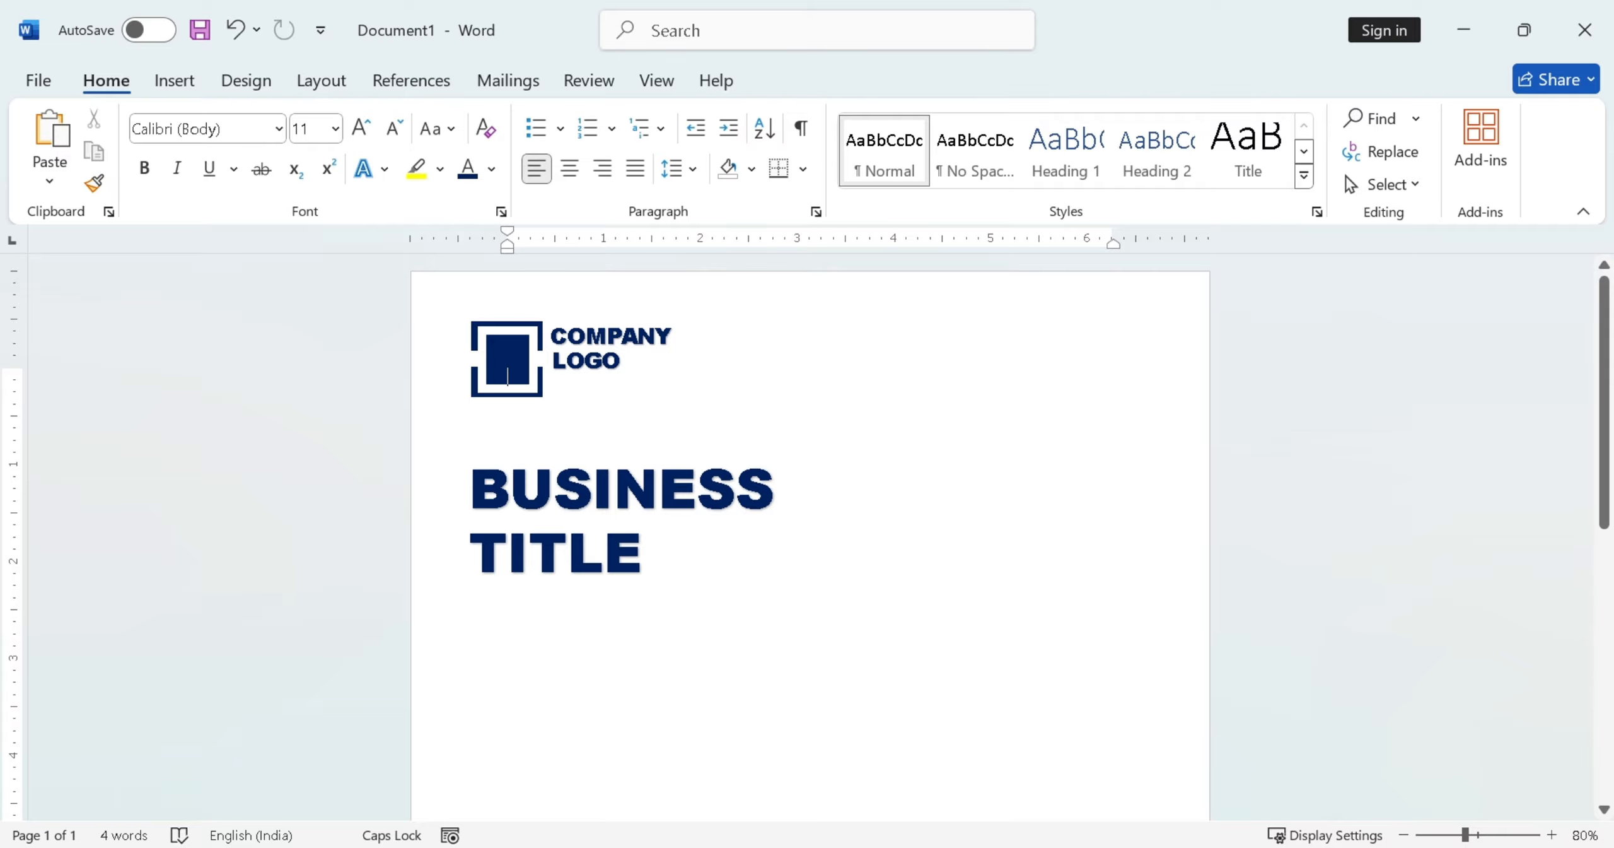
pyautogui.click(174, 80)
pyautogui.click(357, 118)
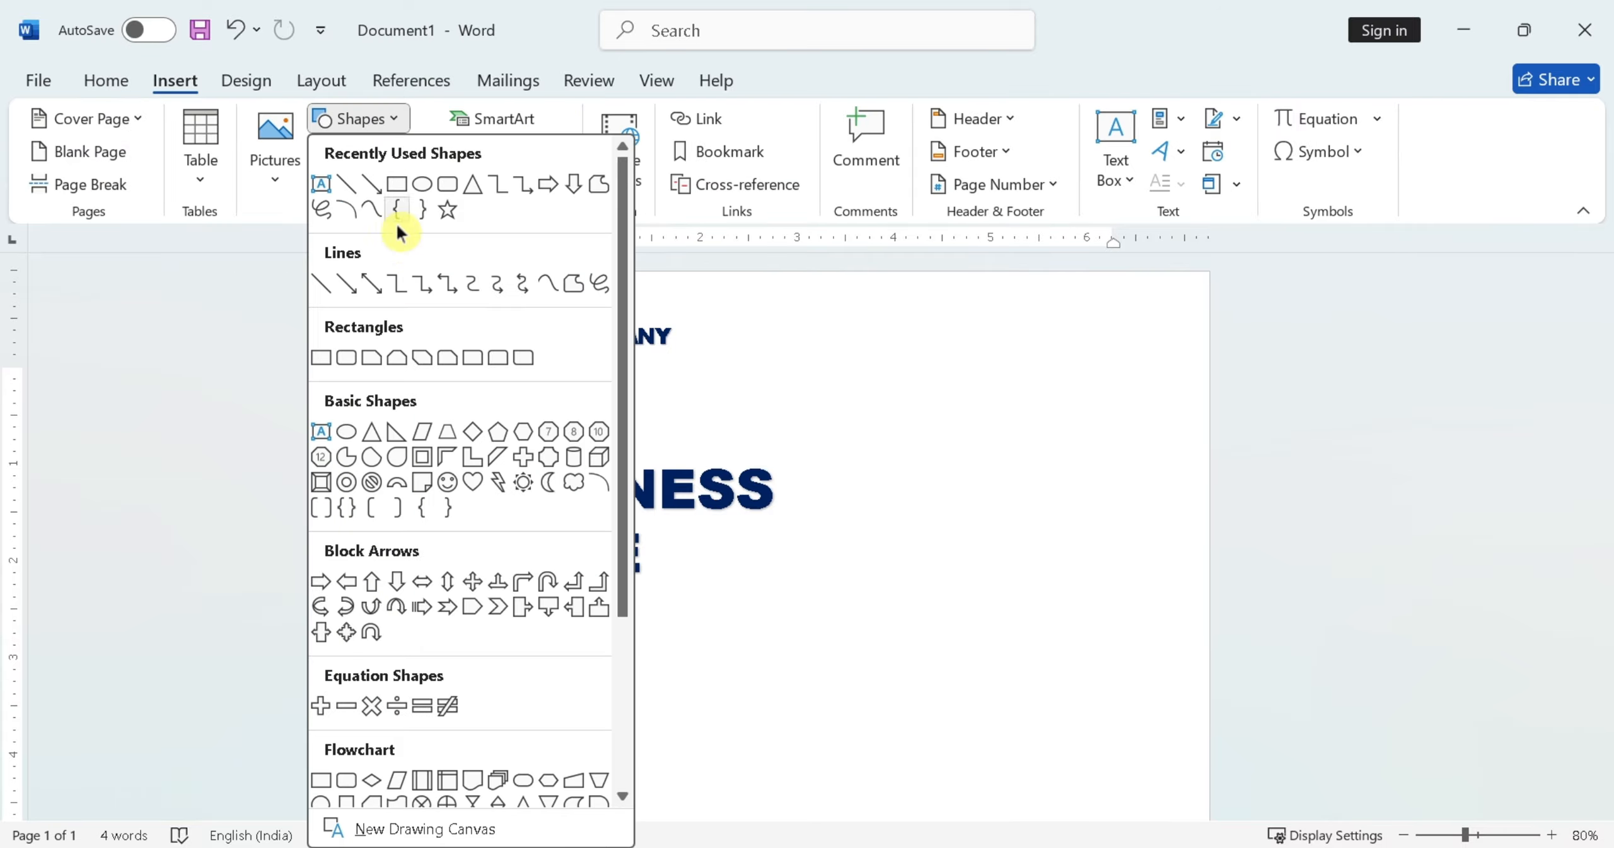
pyautogui.click(398, 186)
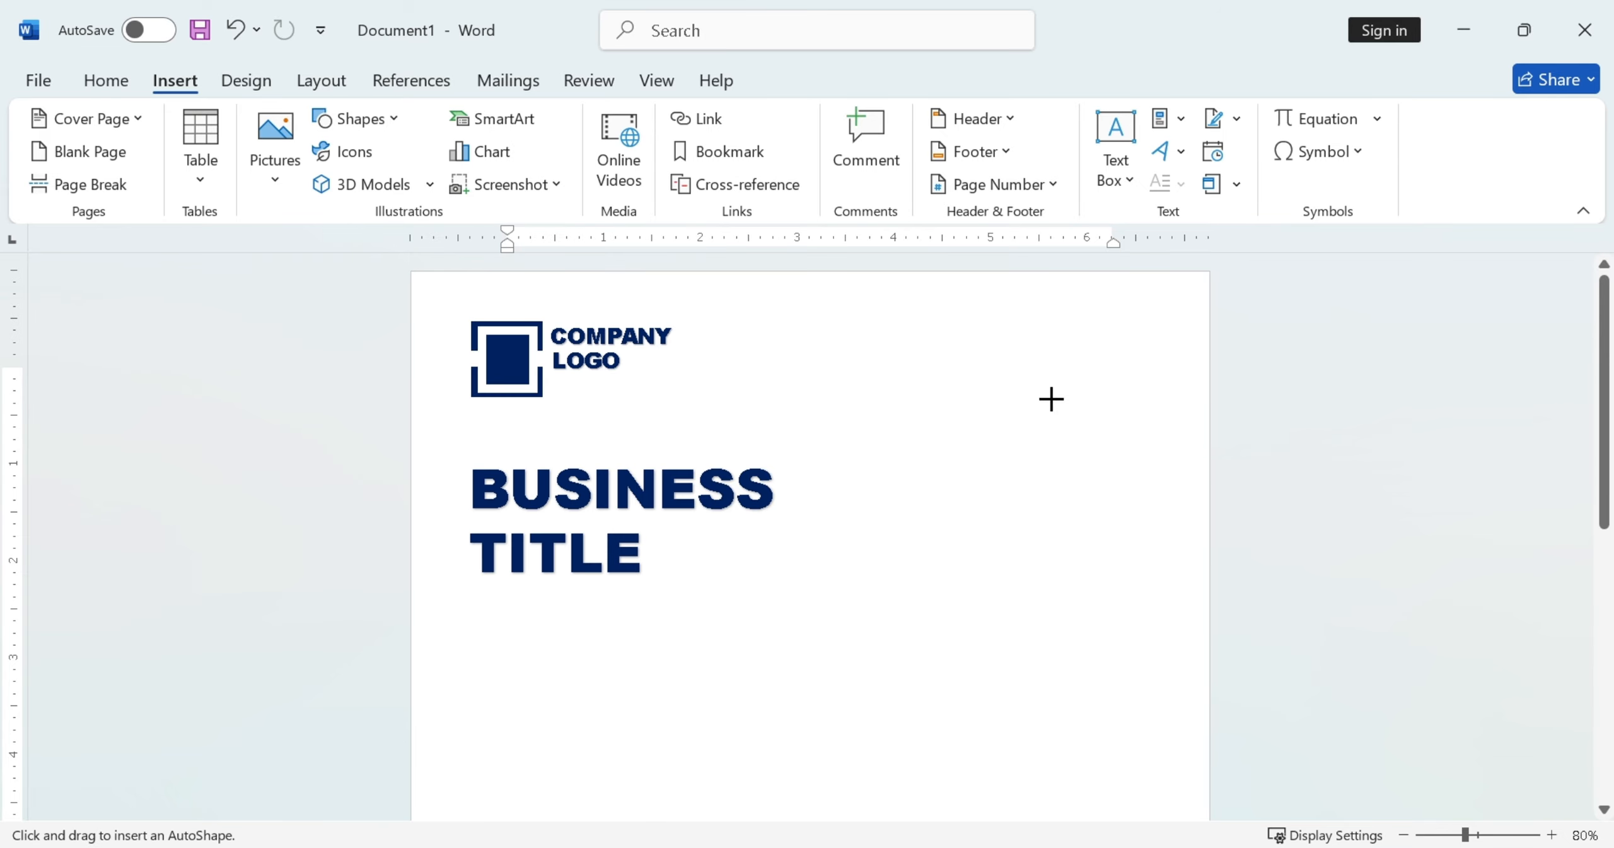
pyautogui.moveTo(1005, 338); pyautogui.dragTo(1297, 570)
pyautogui.moveTo(1153, 299); pyautogui.dragTo(1258, 325)
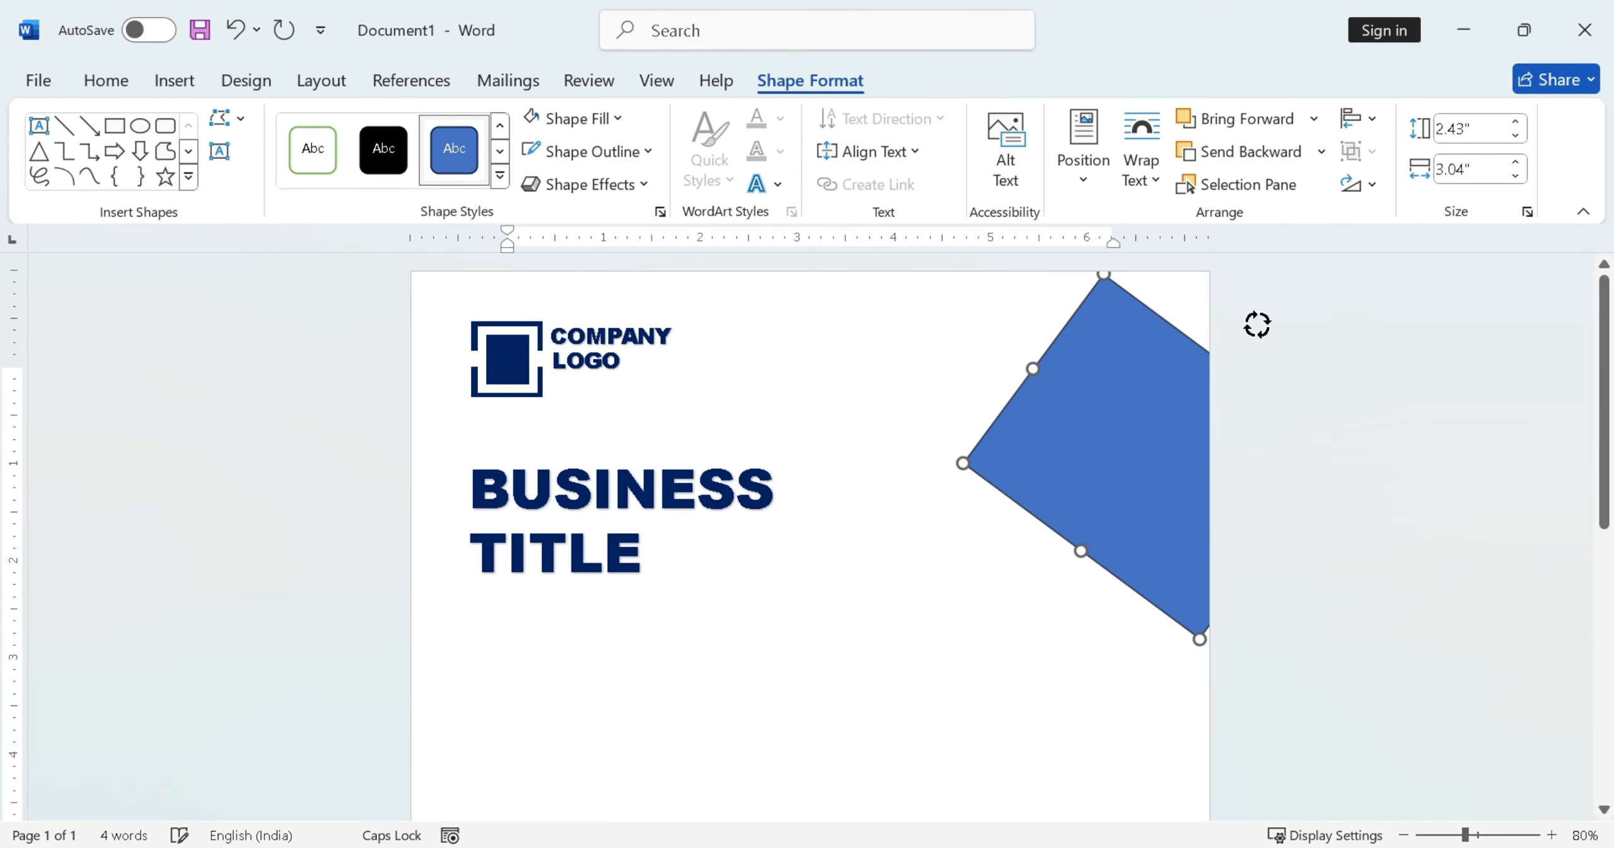
pyautogui.moveTo(1146, 445); pyautogui.dragTo(1228, 467)
# Fill the rotated rectangle with the standard teal colour and remove its outline.
pyautogui.click(600, 119)
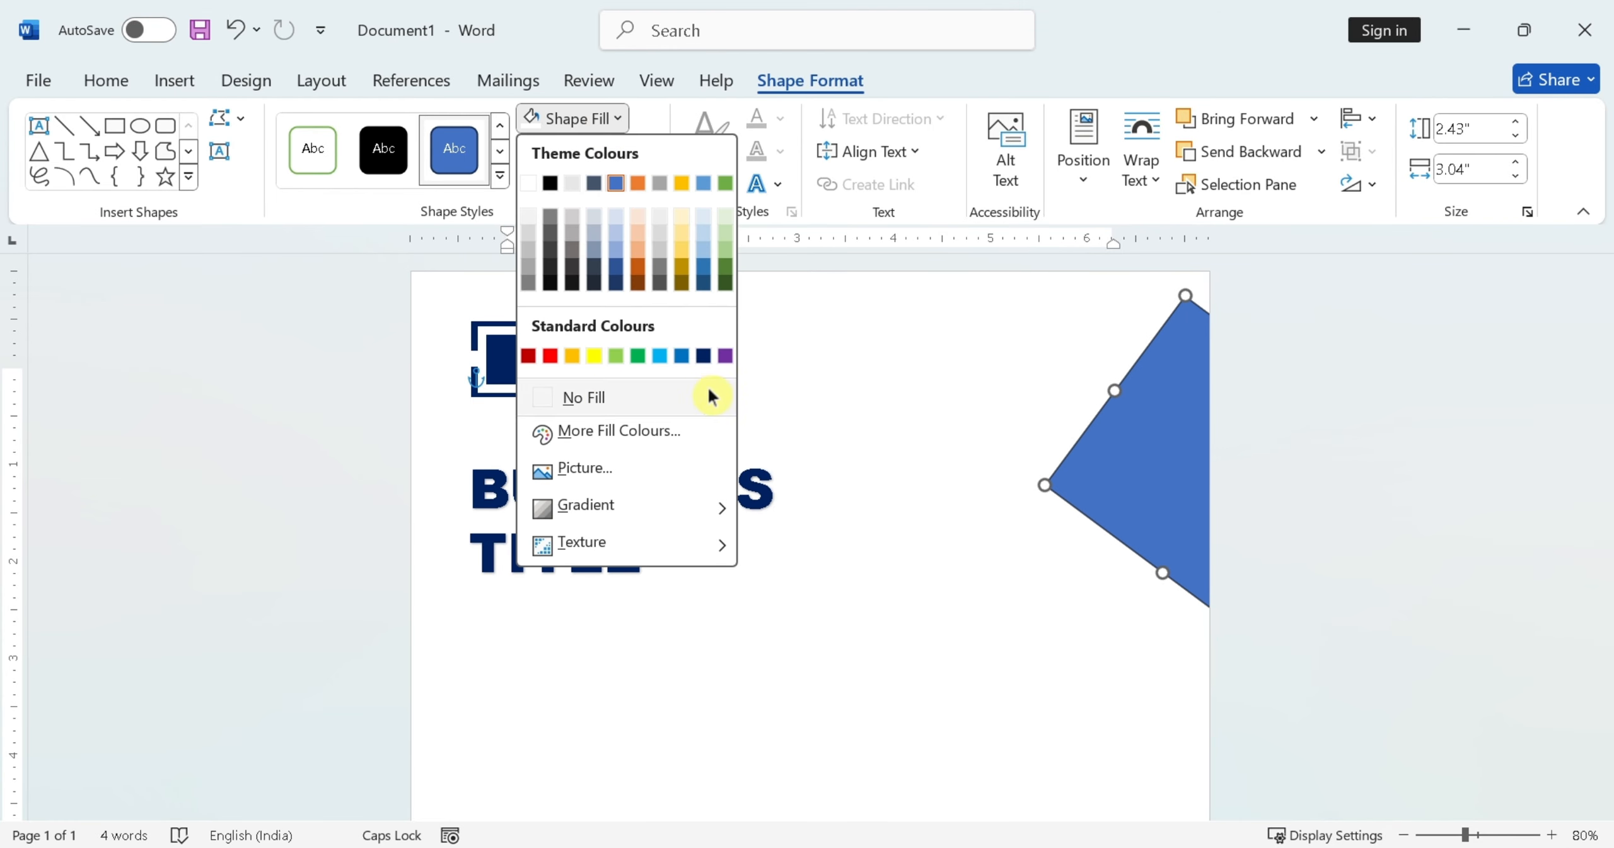
pyautogui.click(624, 431)
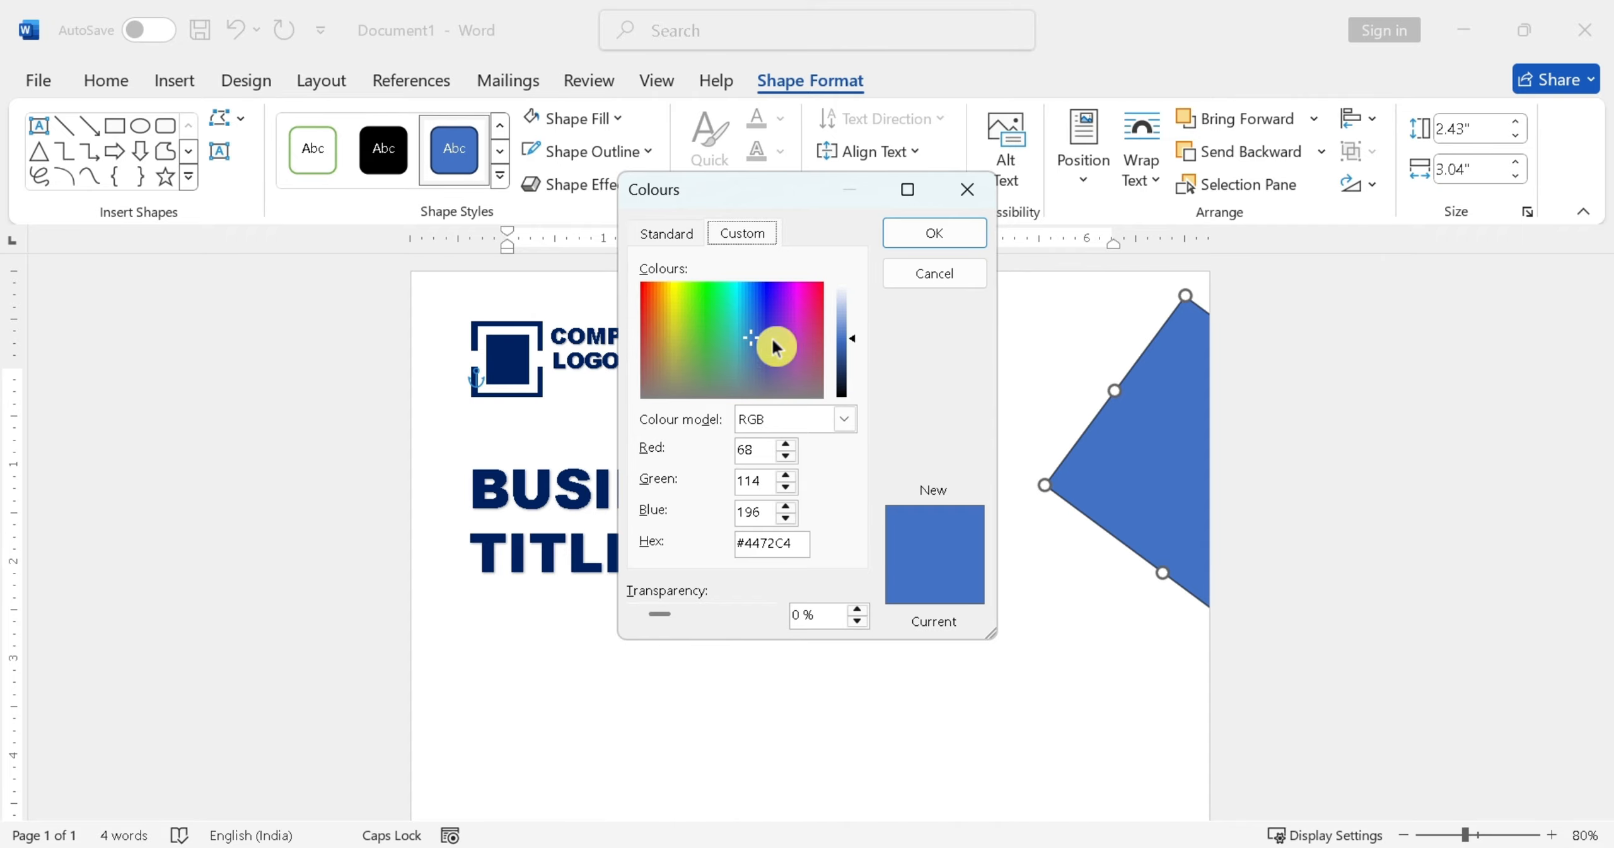
pyautogui.click(674, 235)
pyautogui.click(668, 312)
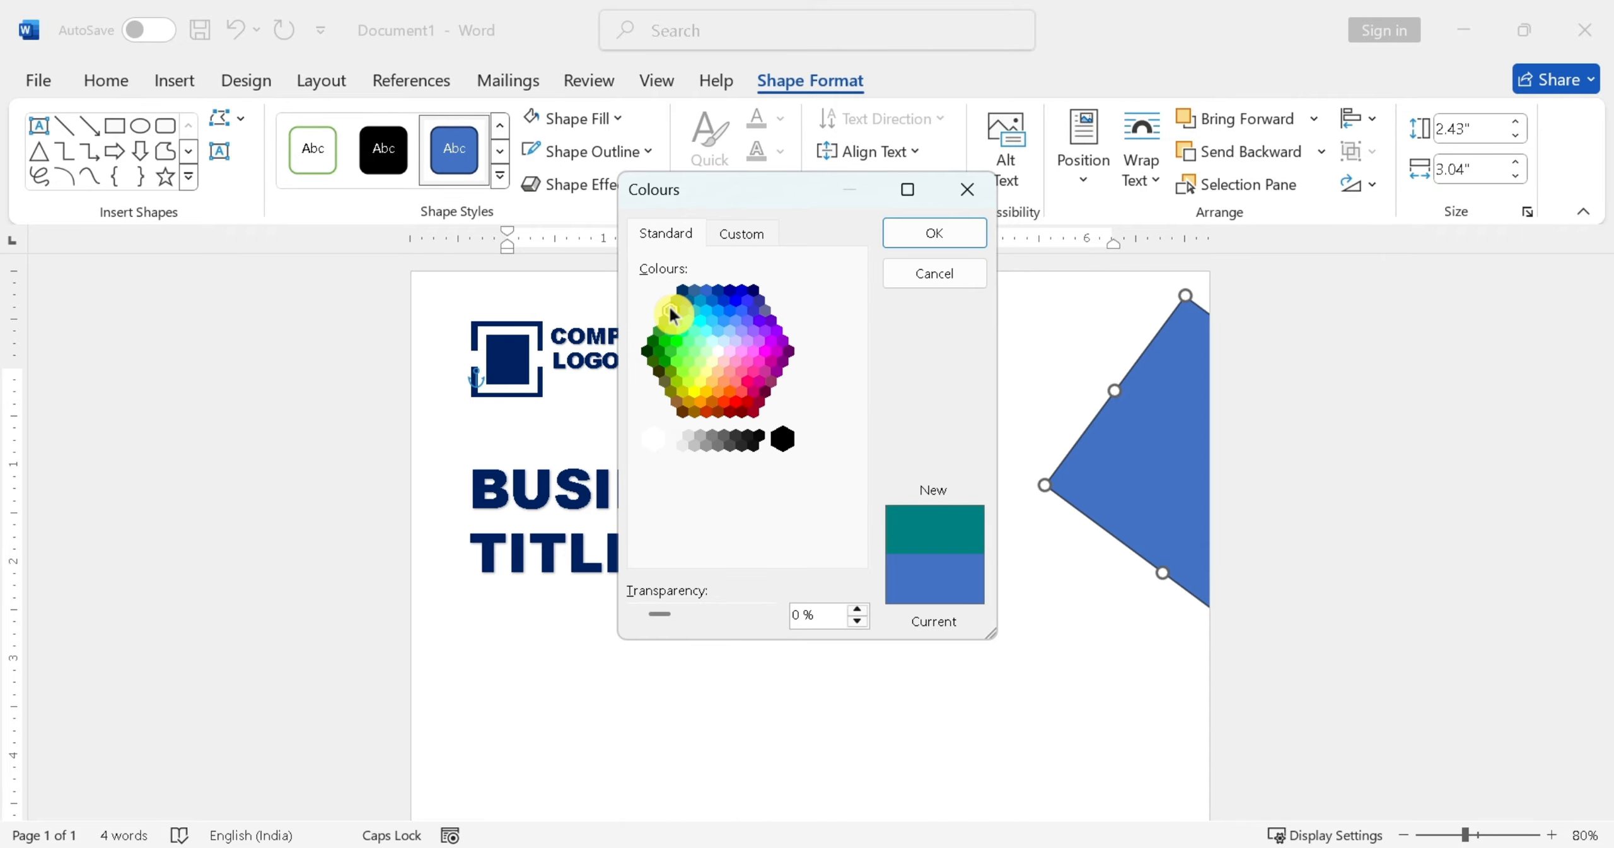
pyautogui.click(908, 234)
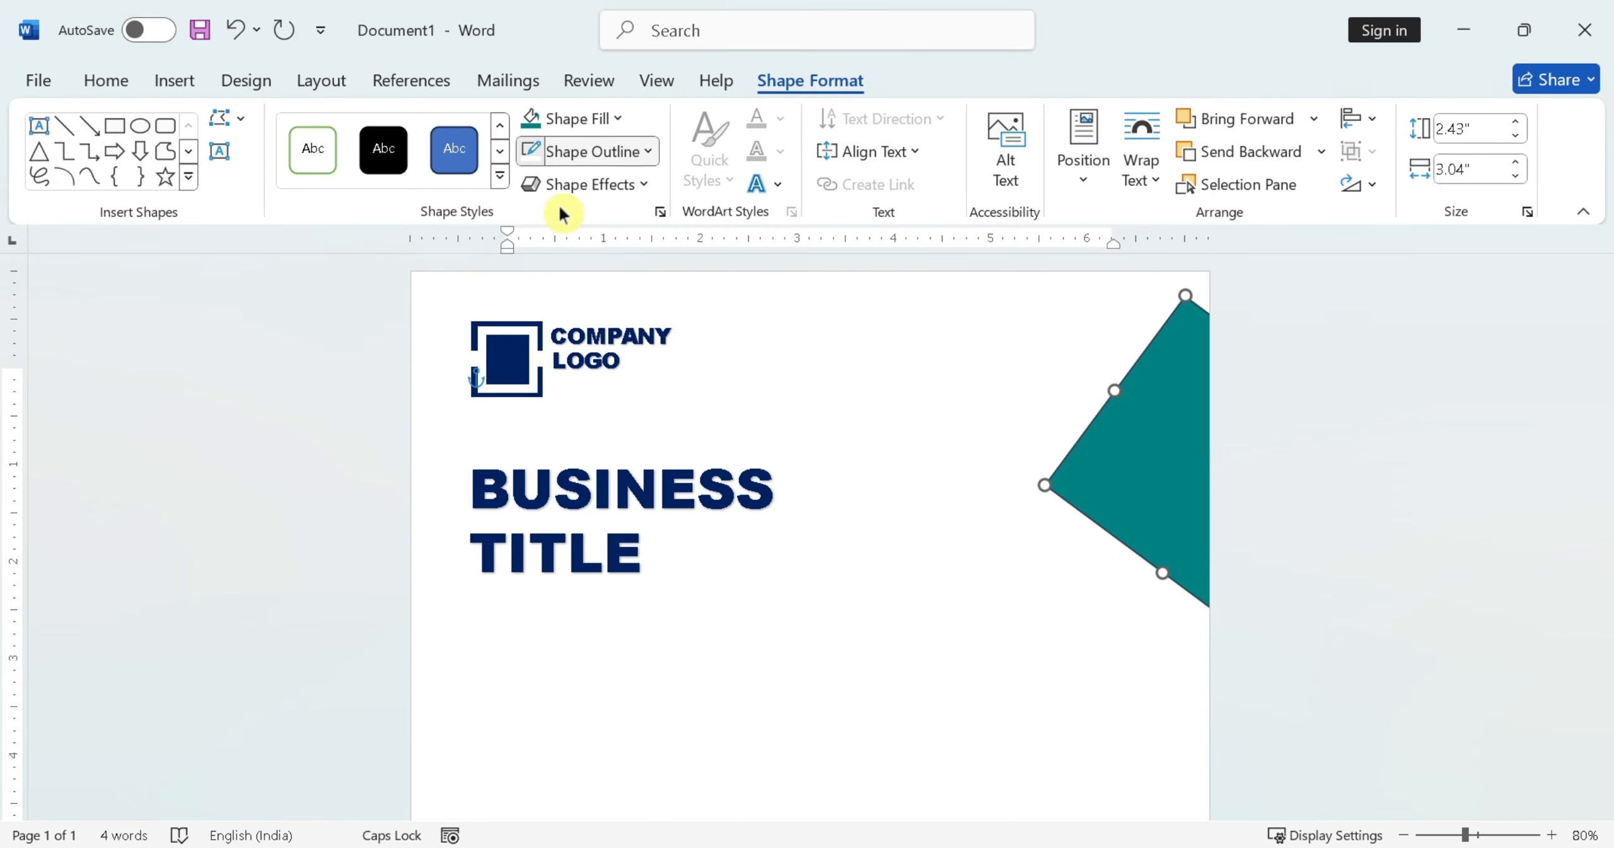
pyautogui.click(580, 153)
pyautogui.click(605, 493)
# Draw a square about 1.83" by 1.83", rotate it parallel to the teal shape and place it just below that shape's lower edge.
pyautogui.scroll(-4, 605, 493)
pyautogui.click(174, 80)
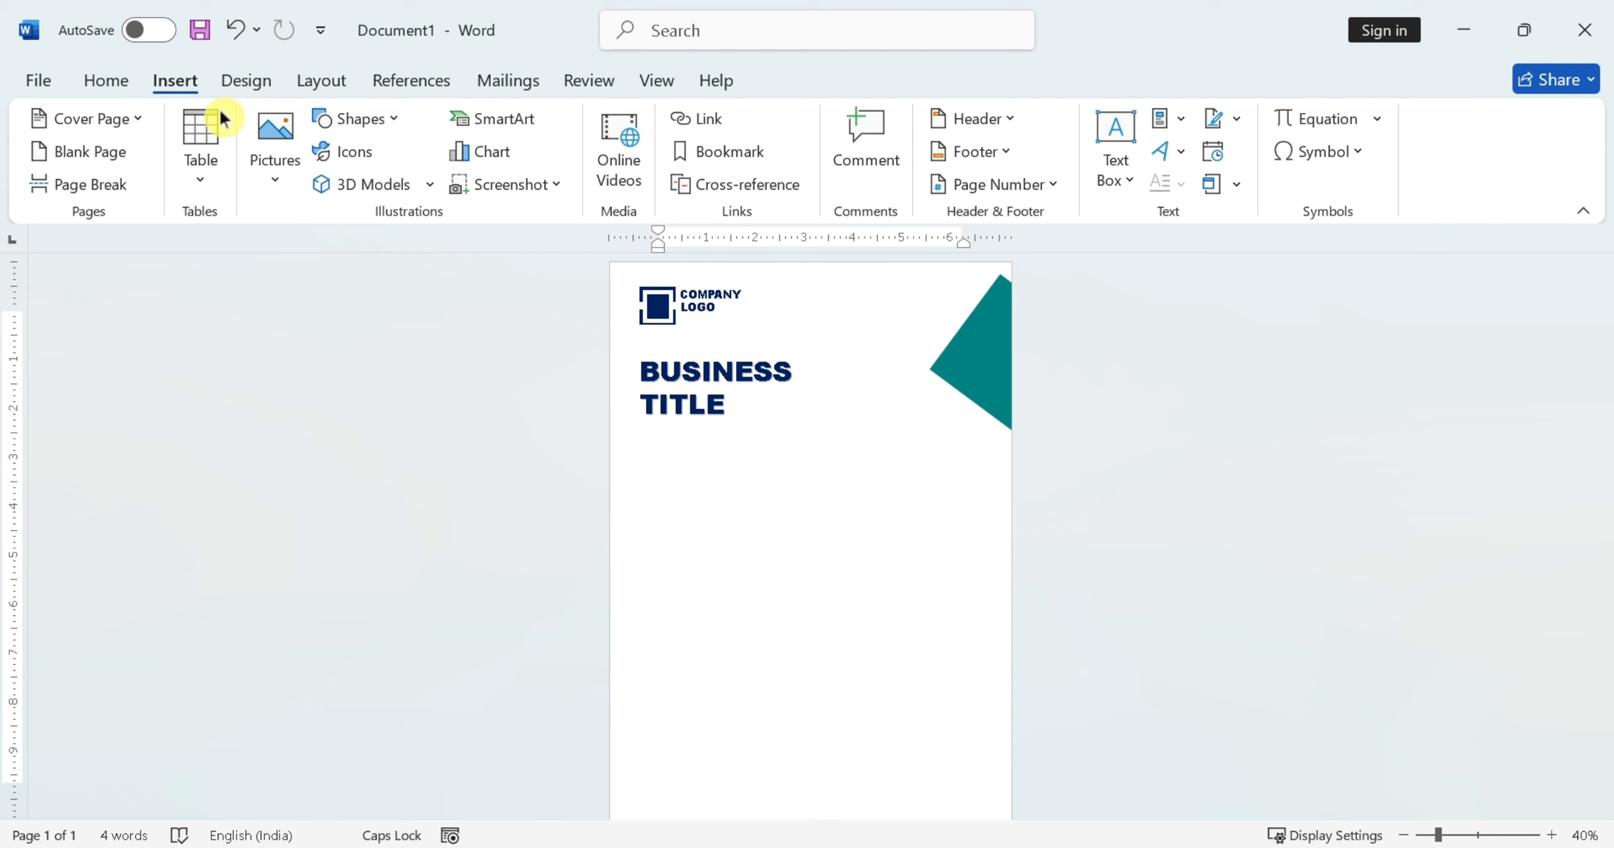
pyautogui.click(374, 124)
pyautogui.click(397, 183)
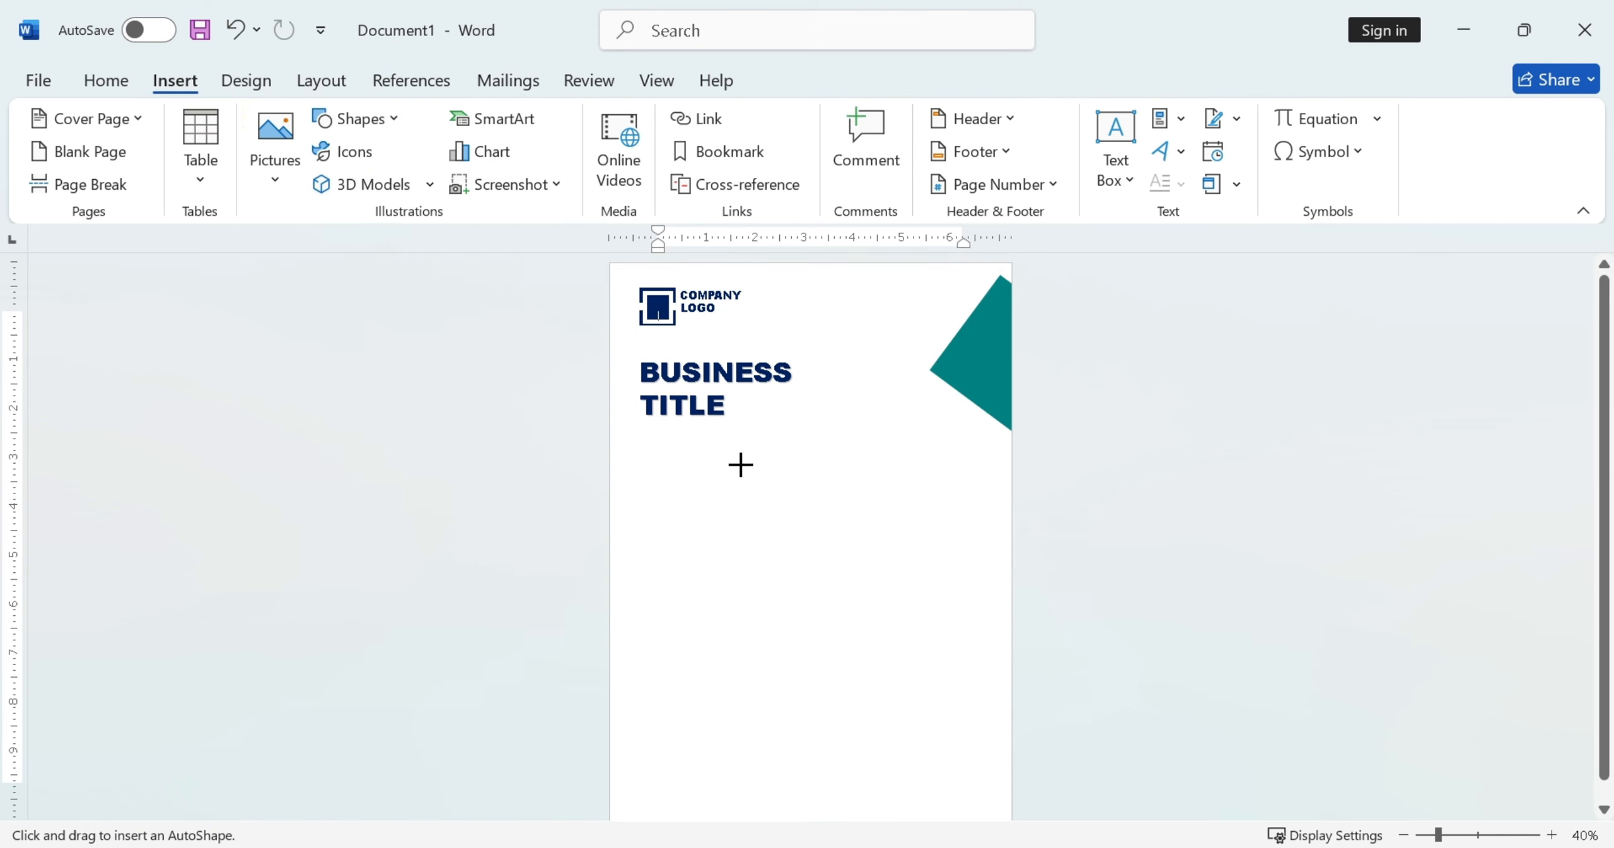
pyautogui.moveTo(740, 465); pyautogui.dragTo(821, 559)
pyautogui.moveTo(786, 420); pyautogui.dragTo(856, 449)
pyautogui.moveTo(790, 509); pyautogui.dragTo(913, 436)
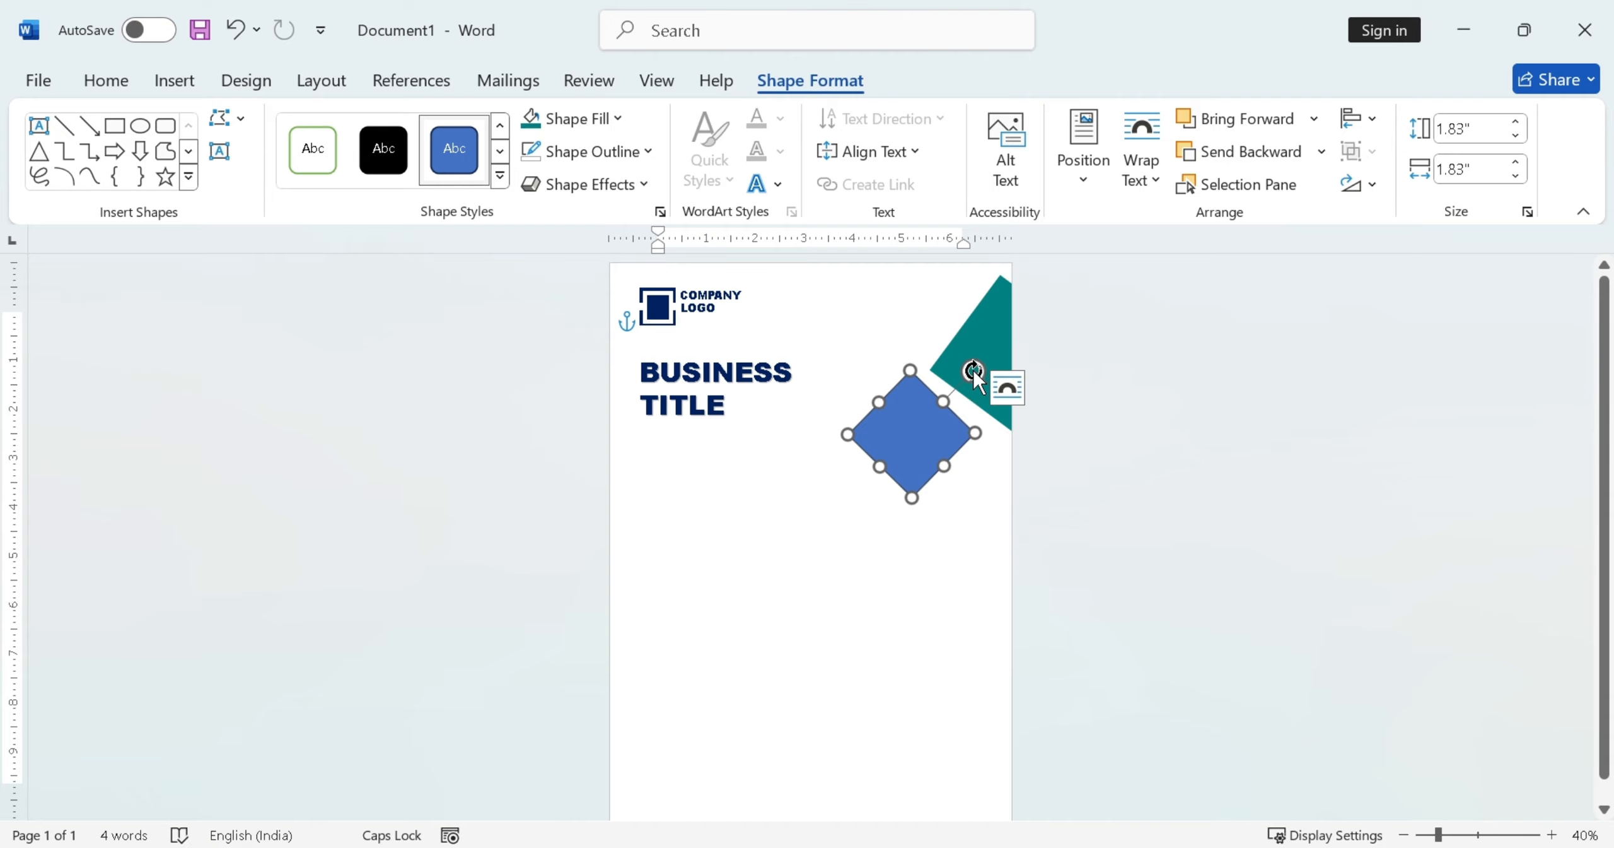
pyautogui.moveTo(974, 372); pyautogui.dragTo(971, 362)
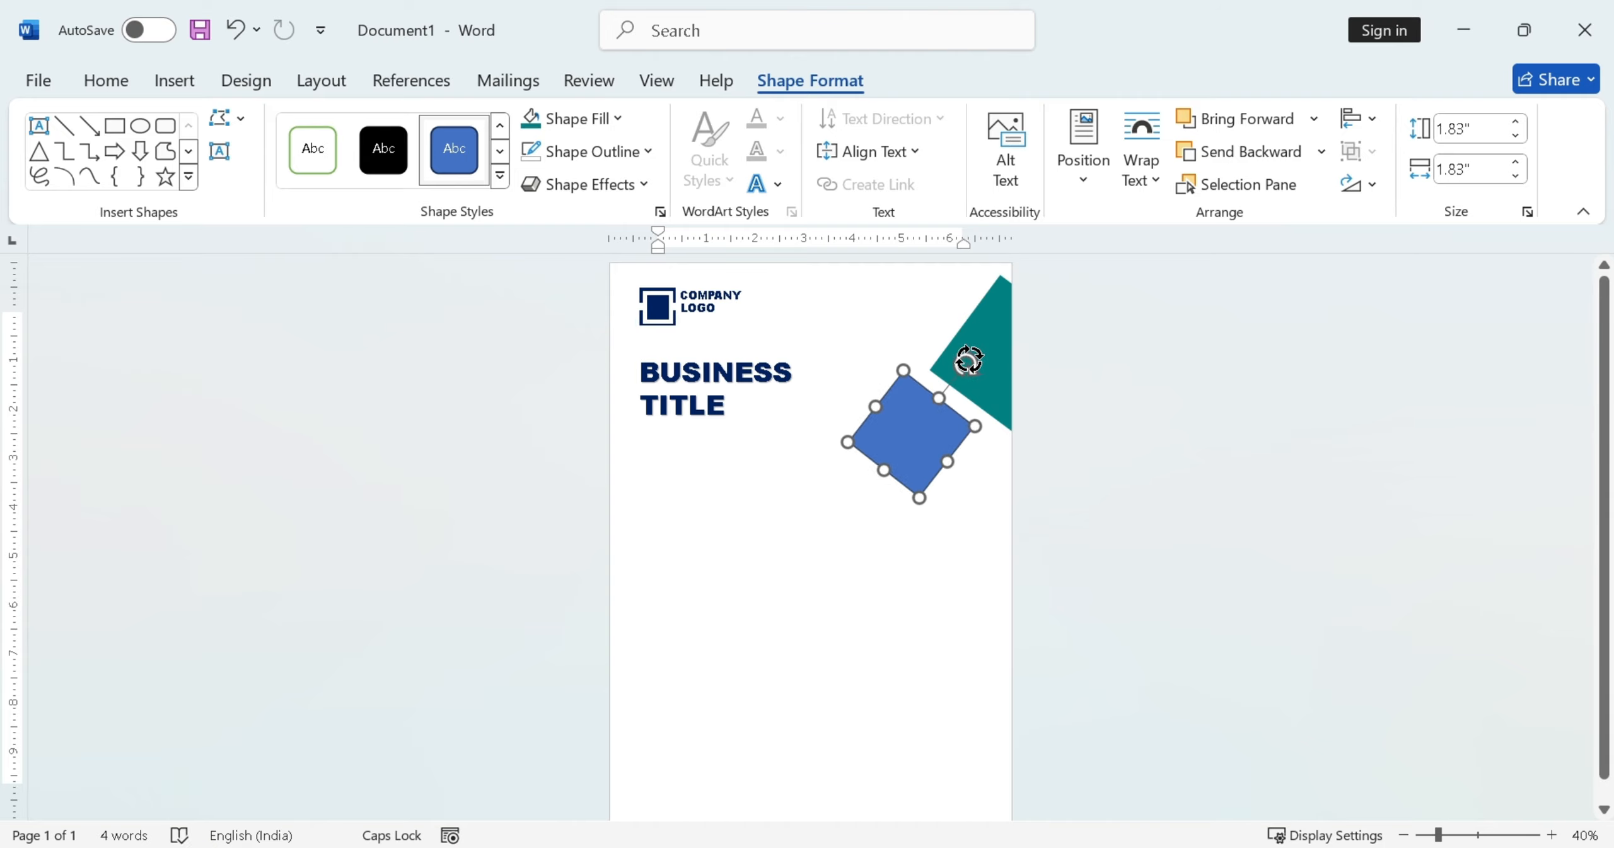
pyautogui.moveTo(922, 453); pyautogui.dragTo(941, 459)
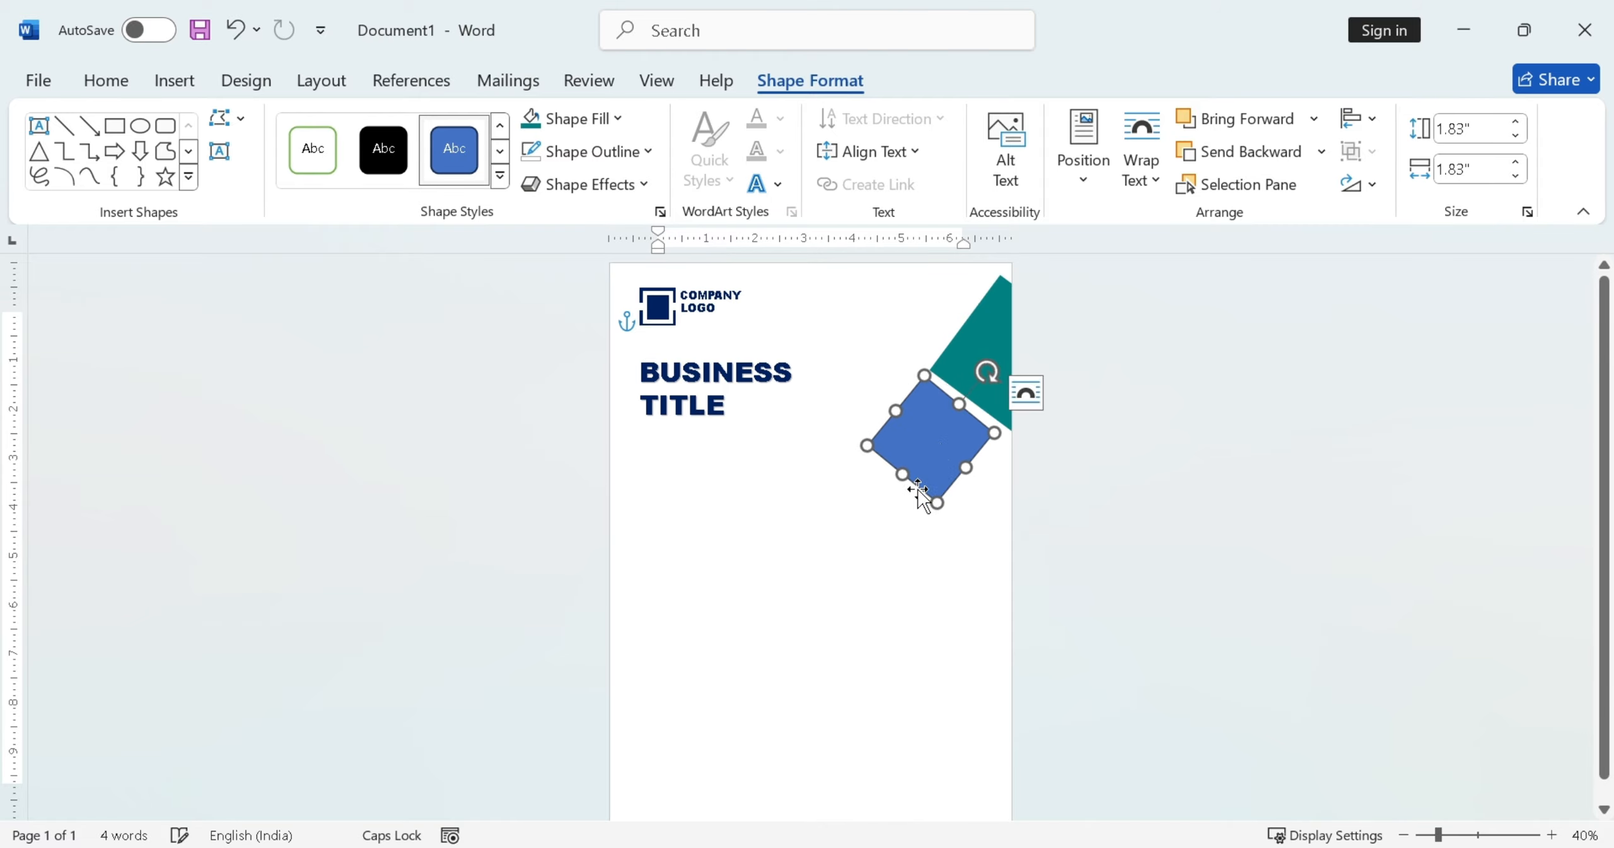
# Fine-tune the teal shape's position to leave an even gap above the blue square.
pyautogui.scroll(3, 818, 494)
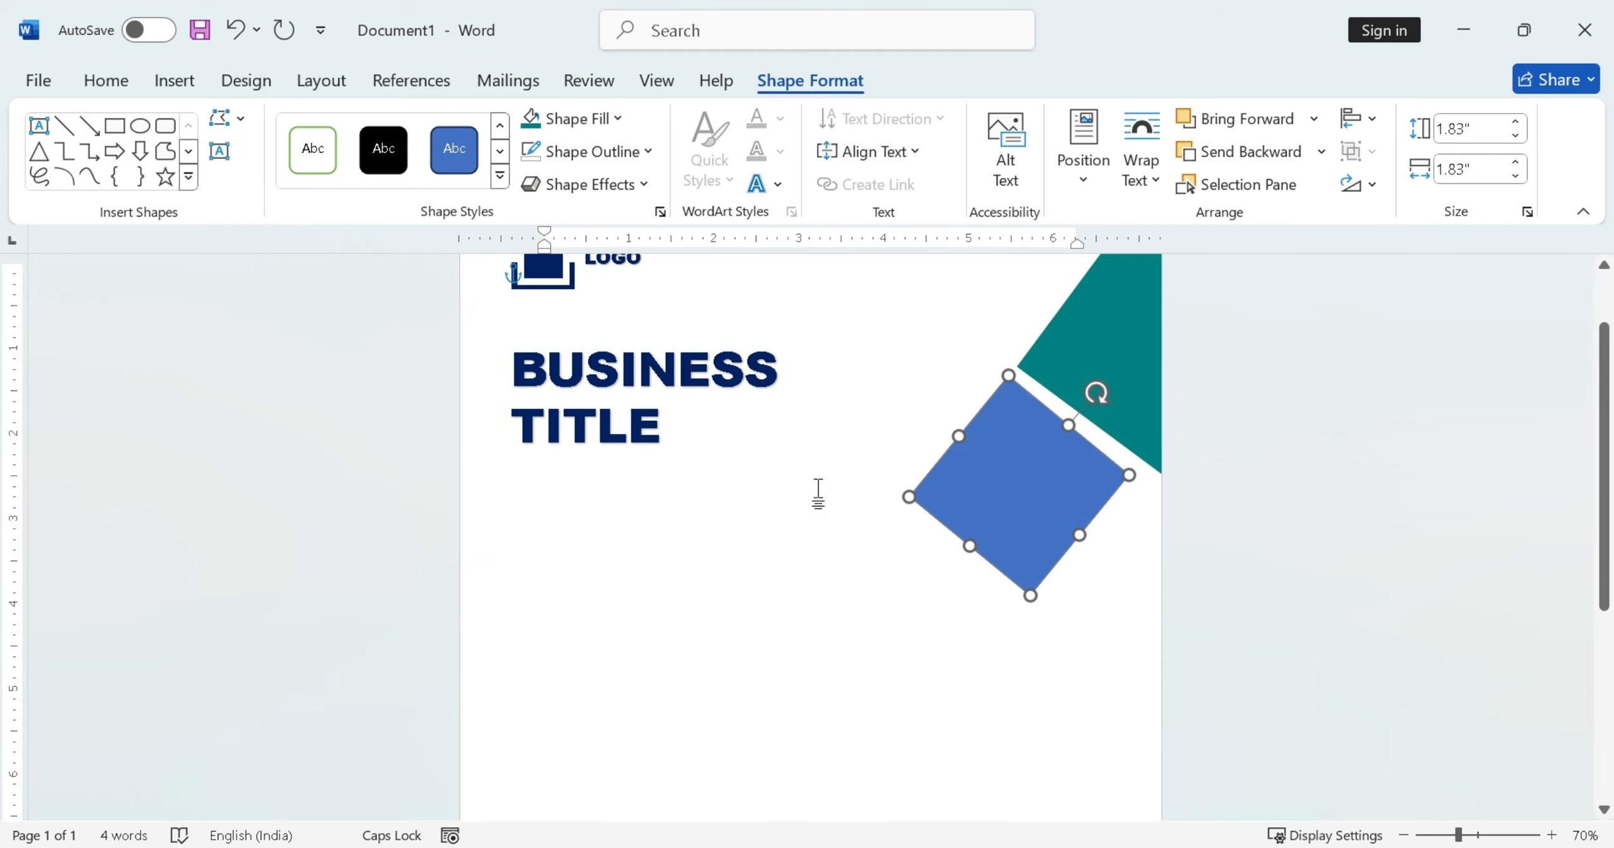
pyautogui.click(1160, 449)
pyautogui.scroll(2, 1098, 444)
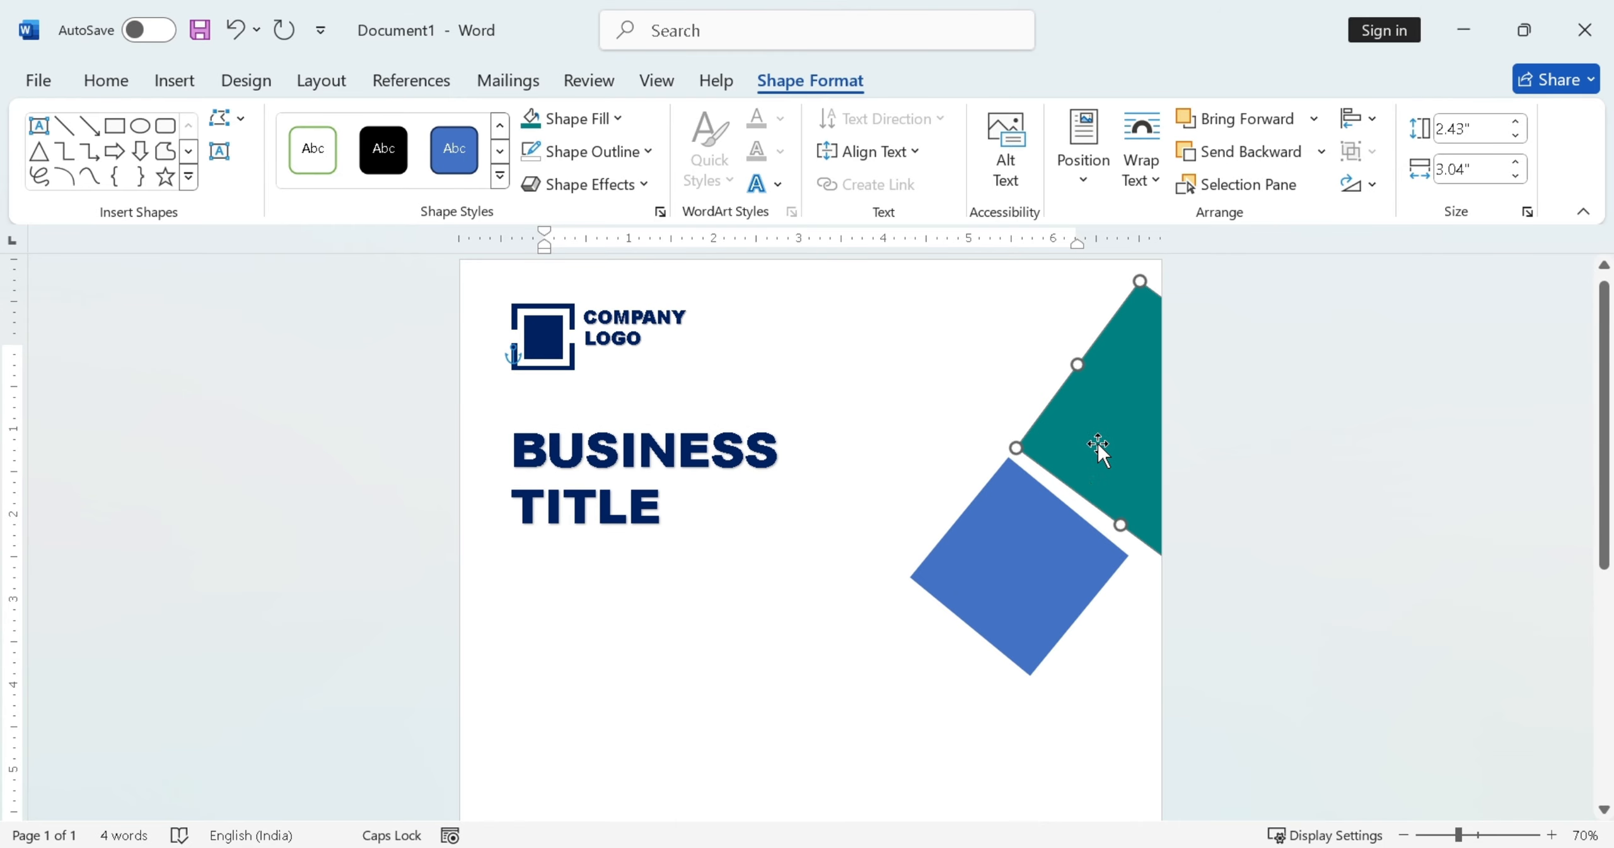
pyautogui.moveTo(1092, 458); pyautogui.dragTo(1166, 427)
# Duplicate the rotated blue square to form a diagonal grid of four evenly spaced squares running off the page's right edge.
pyautogui.scroll(-2, 907, 544)
pyautogui.click(939, 489)
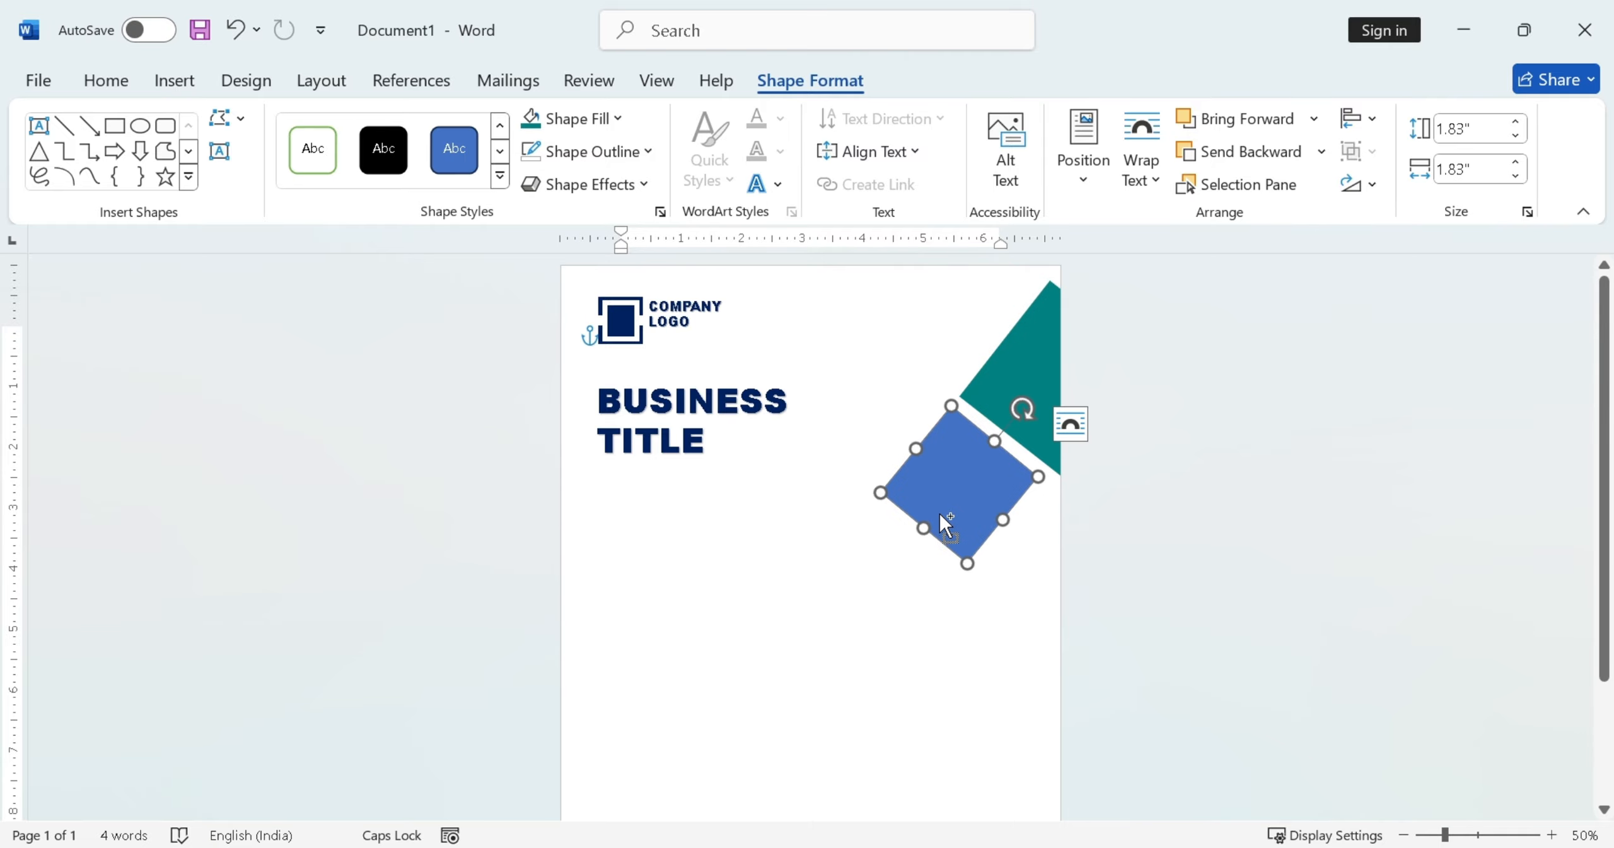
pyautogui.moveTo(941, 513); pyautogui.dragTo(892, 572)
pyautogui.keyDown('ctrl'); pyautogui.click(973, 529); pyautogui.keyUp('ctrl')
pyautogui.moveTo(973, 529); pyautogui.dragTo(1071, 601)
pyautogui.click(902, 695)
pyautogui.scroll(-3, 757, 623)
pyautogui.scroll(1, 757, 623)
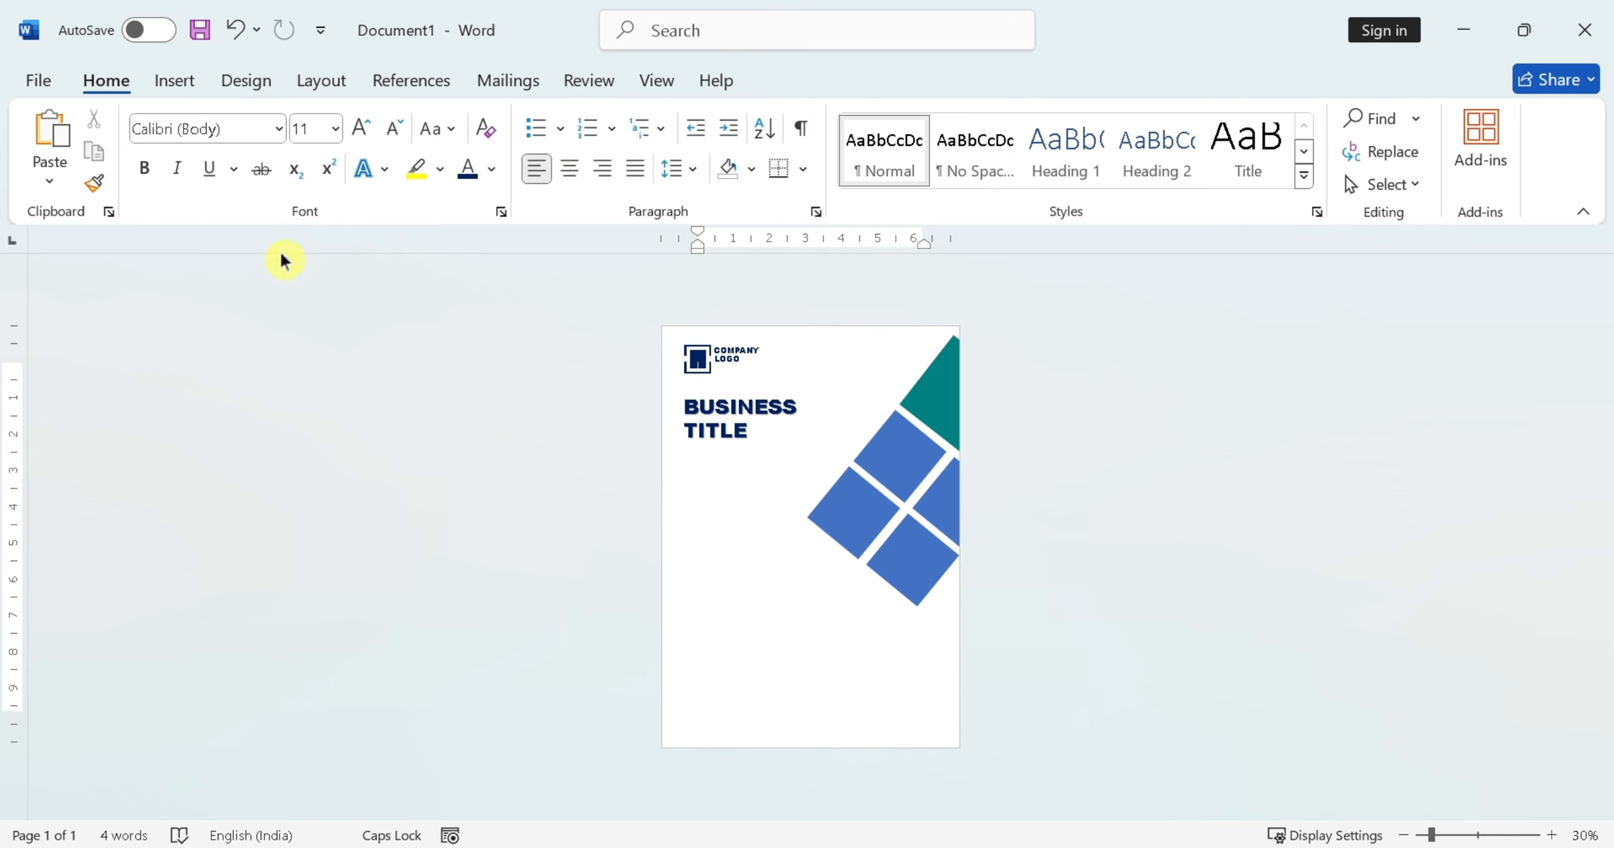
# Draw a rectangle about 8.01" high by 6.25" wide, rotate it parallel to the squares and position it across the bottom of the page.
pyautogui.click(175, 80)
pyautogui.click(351, 119)
pyautogui.click(470, 361)
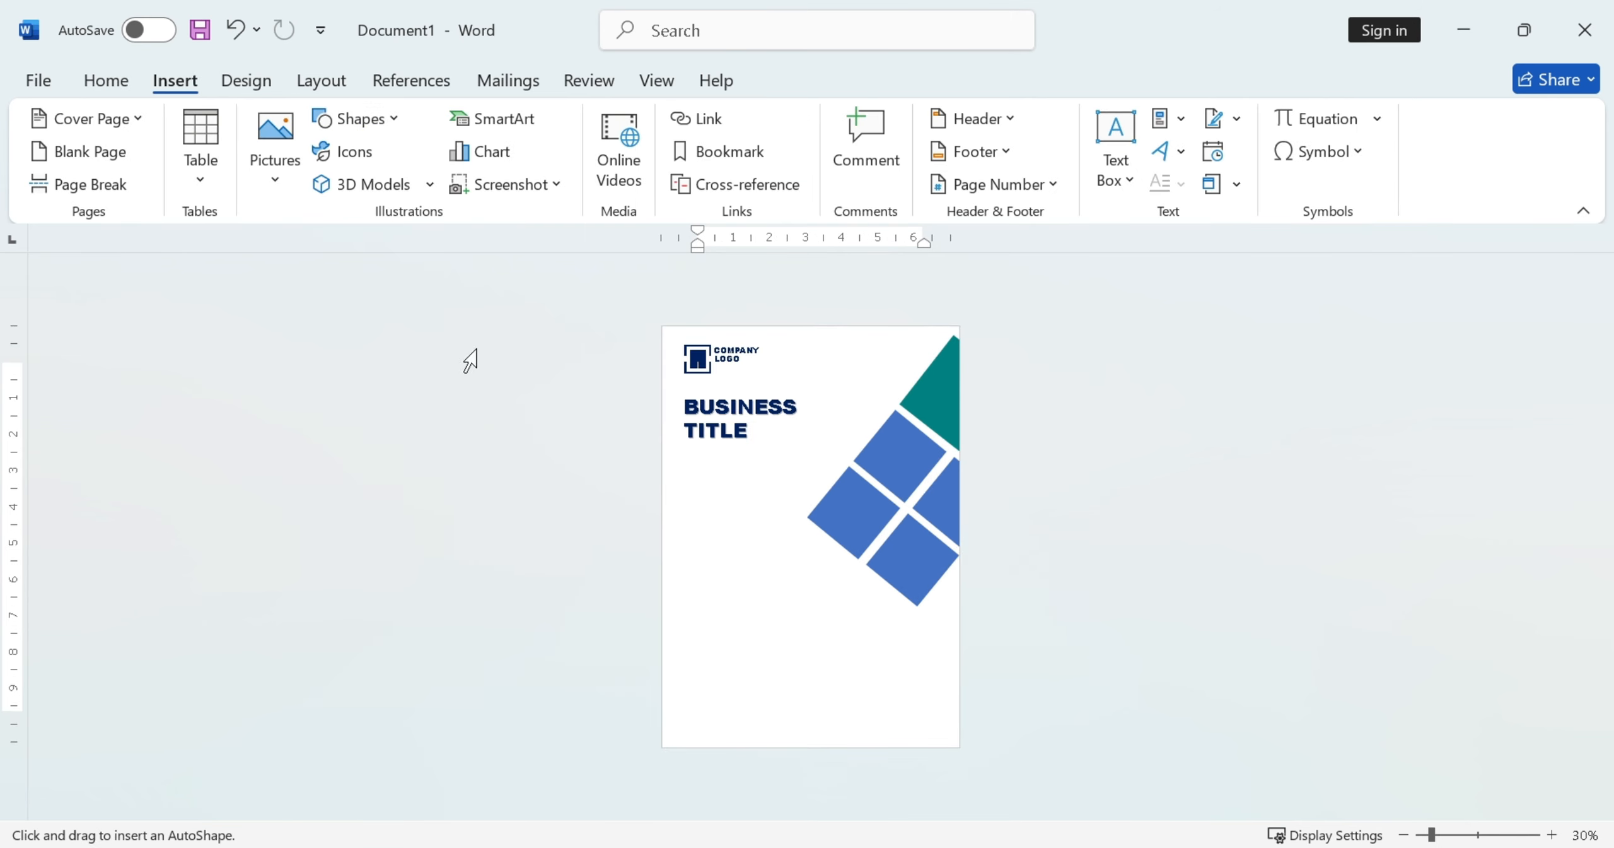
pyautogui.moveTo(763, 560)
pyautogui.mouseDown()
pyautogui.moveTo(584, 825)
pyautogui.moveTo(561, 833)
pyautogui.mouseUp()
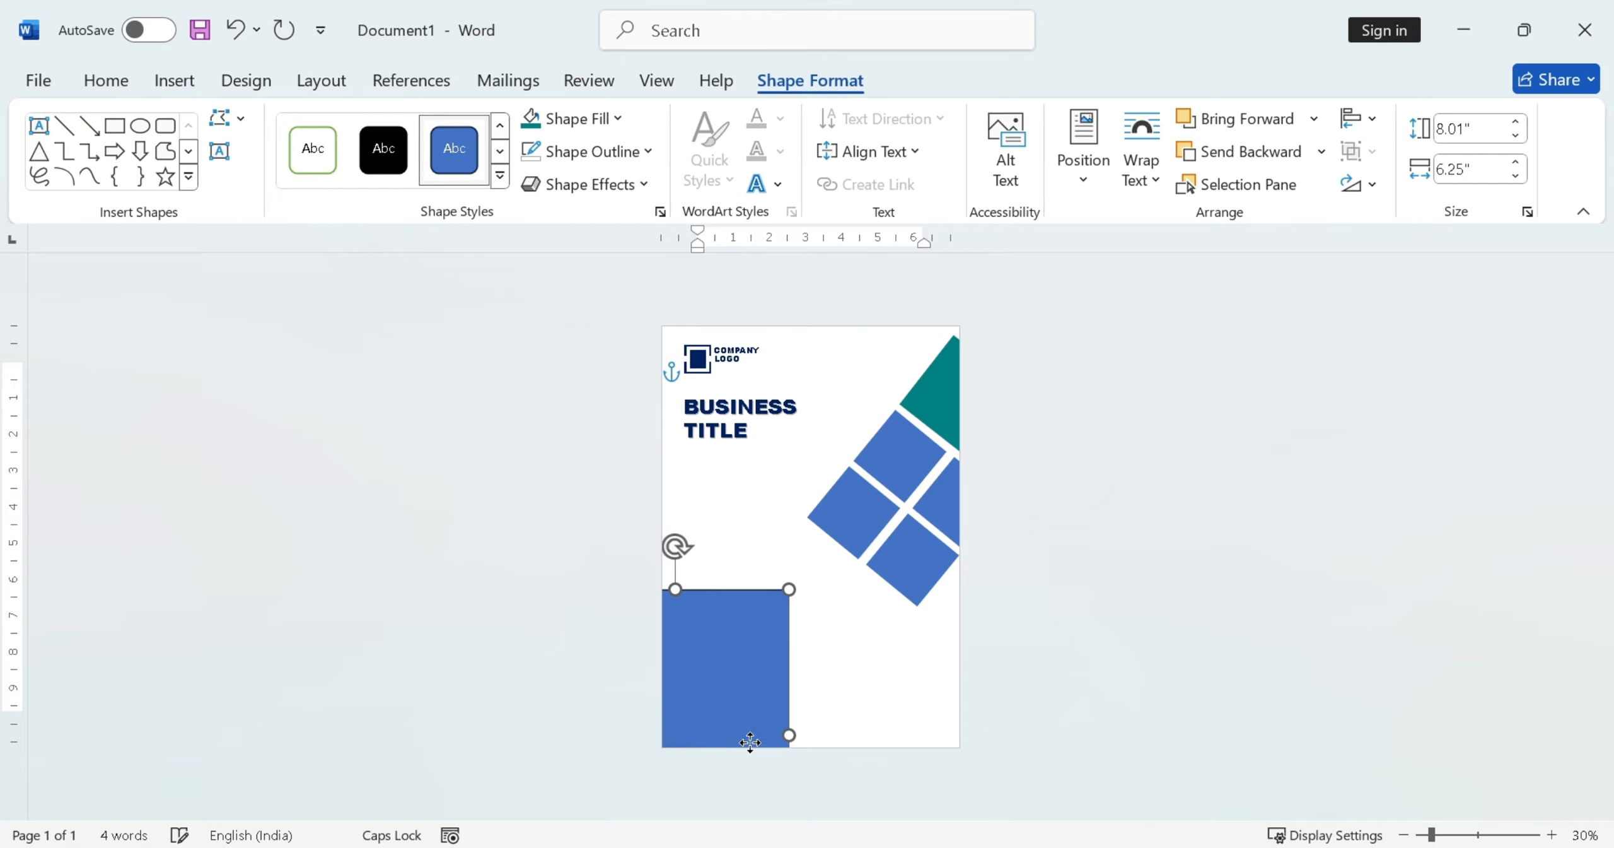
pyautogui.moveTo(750, 742); pyautogui.dragTo(797, 756)
pyautogui.moveTo(730, 562); pyautogui.dragTo(876, 583)
pyautogui.moveTo(765, 731); pyautogui.dragTo(835, 737)
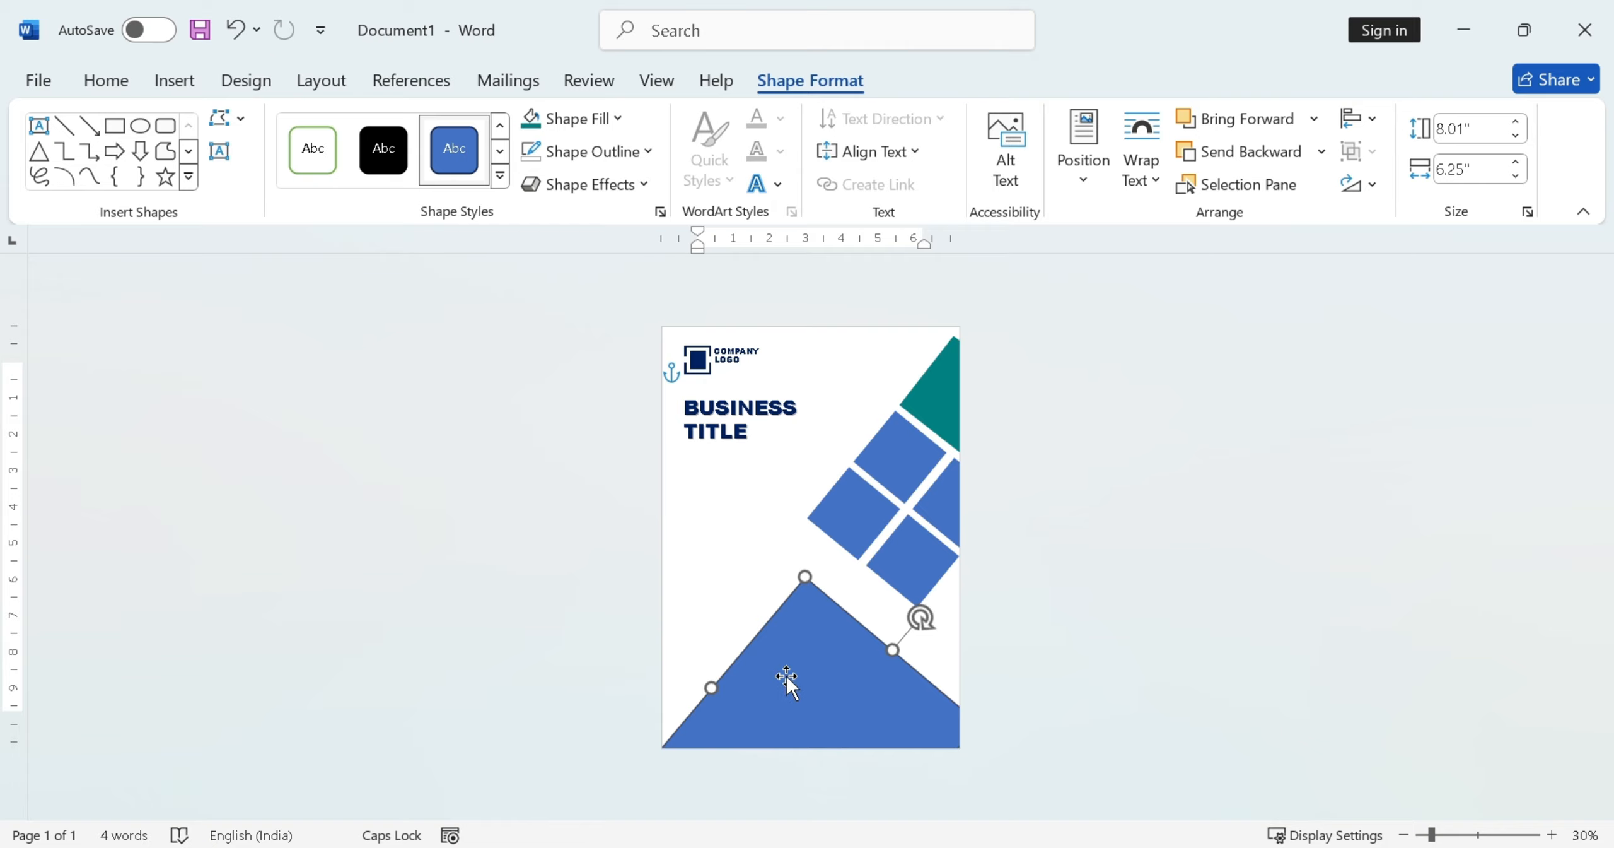
# Duplicate the large rotated rectangle up and to the left, and remove the copy's fill.
pyautogui.moveTo(787, 676); pyautogui.dragTo(704, 632)
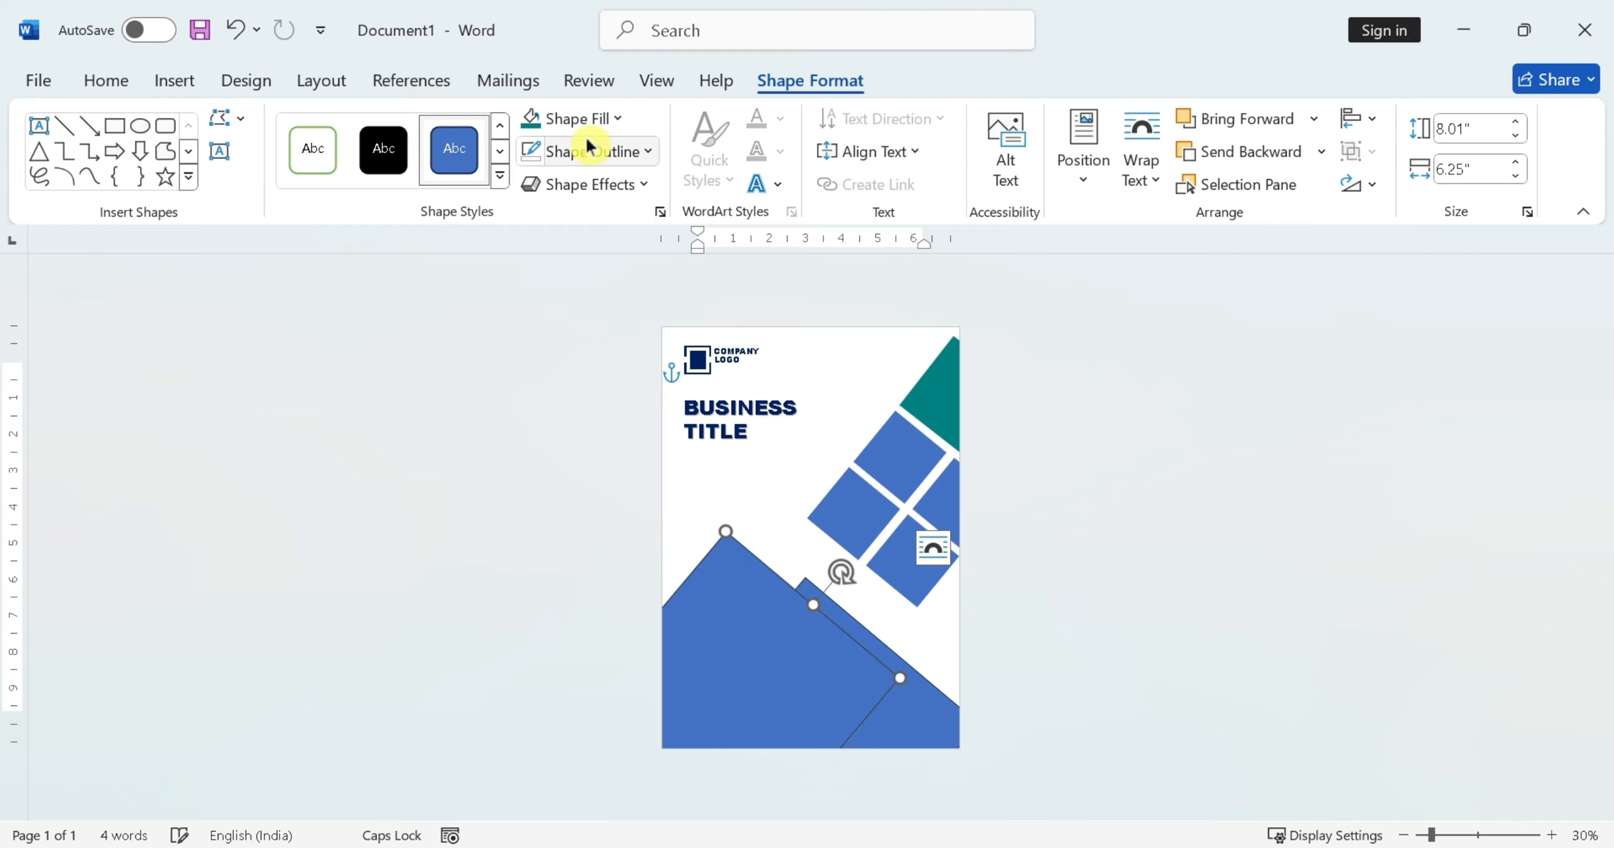
pyautogui.click(601, 120)
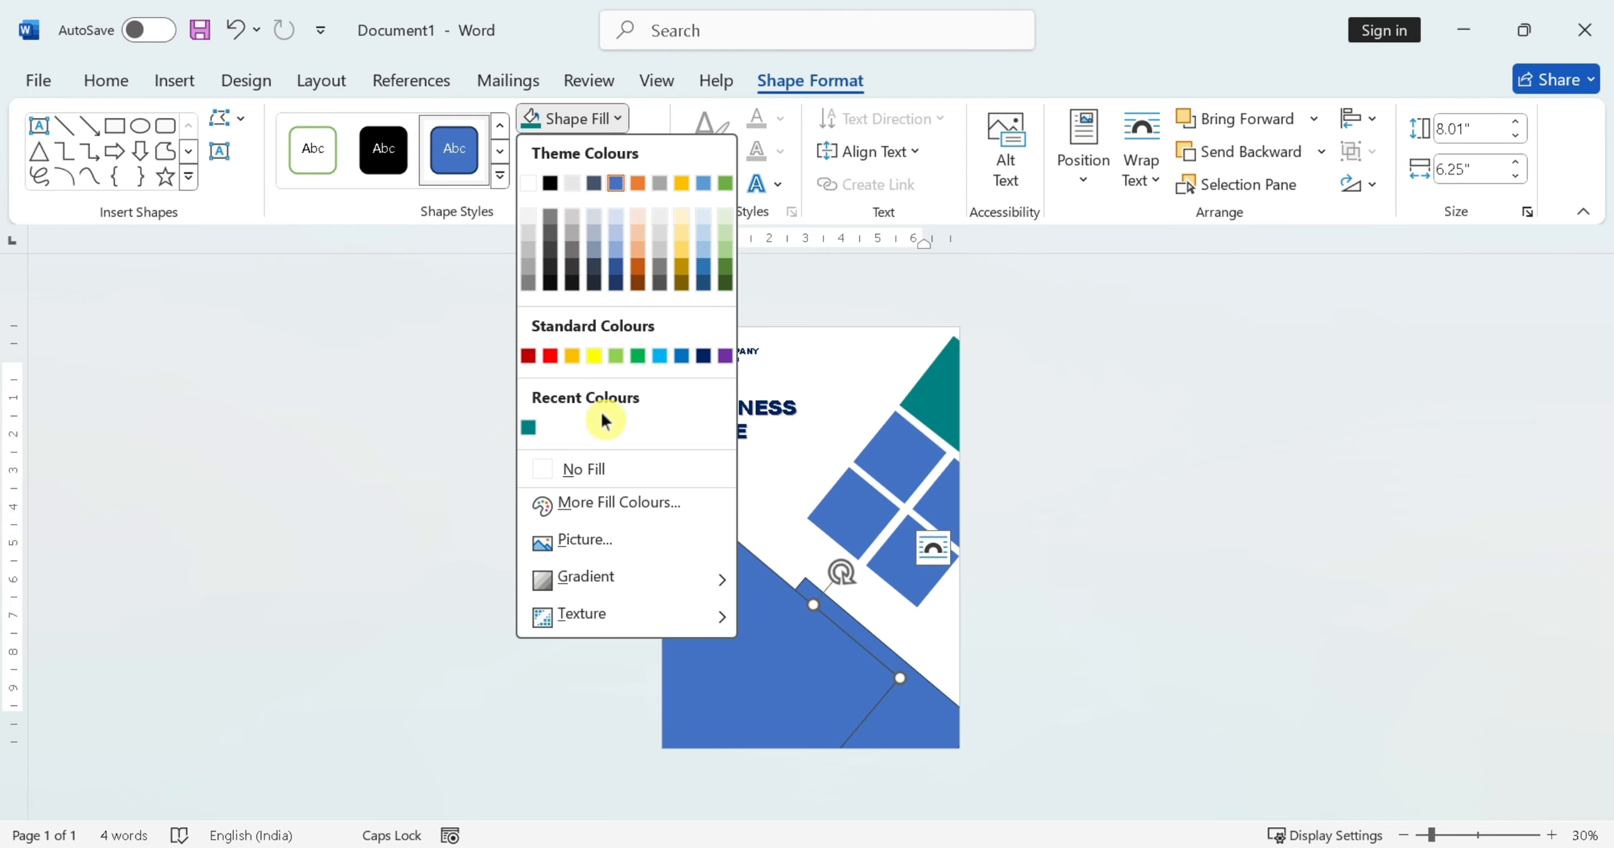
pyautogui.click(613, 472)
# Give the unfilled rectangle copy a teal outline with a 3 pt weight.
pyautogui.click(642, 154)
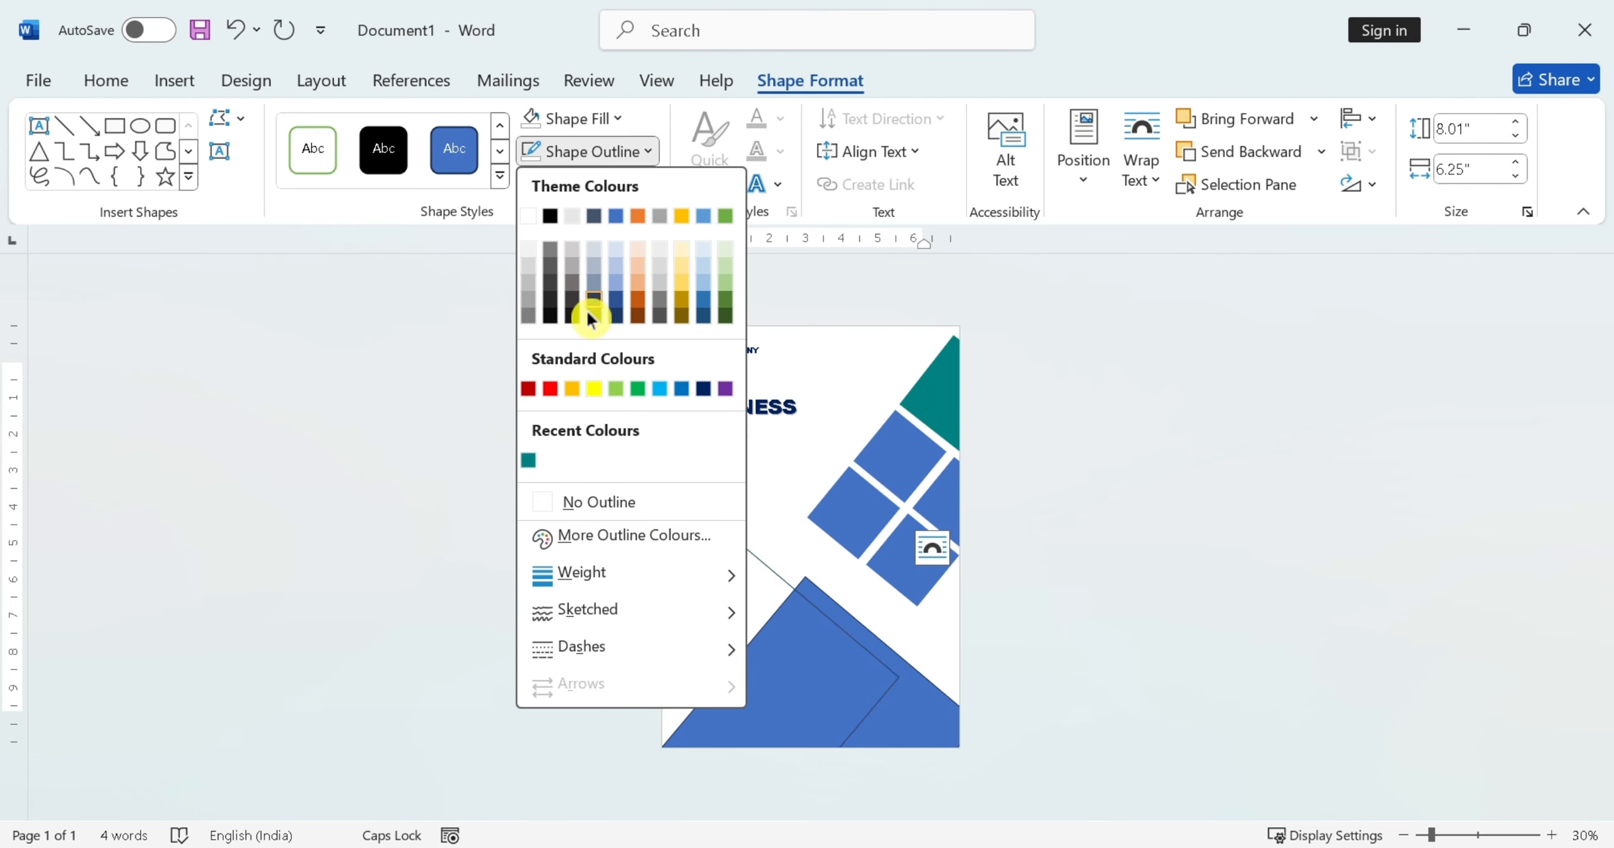
pyautogui.click(531, 461)
pyautogui.click(646, 154)
pyautogui.moveTo(630, 579)
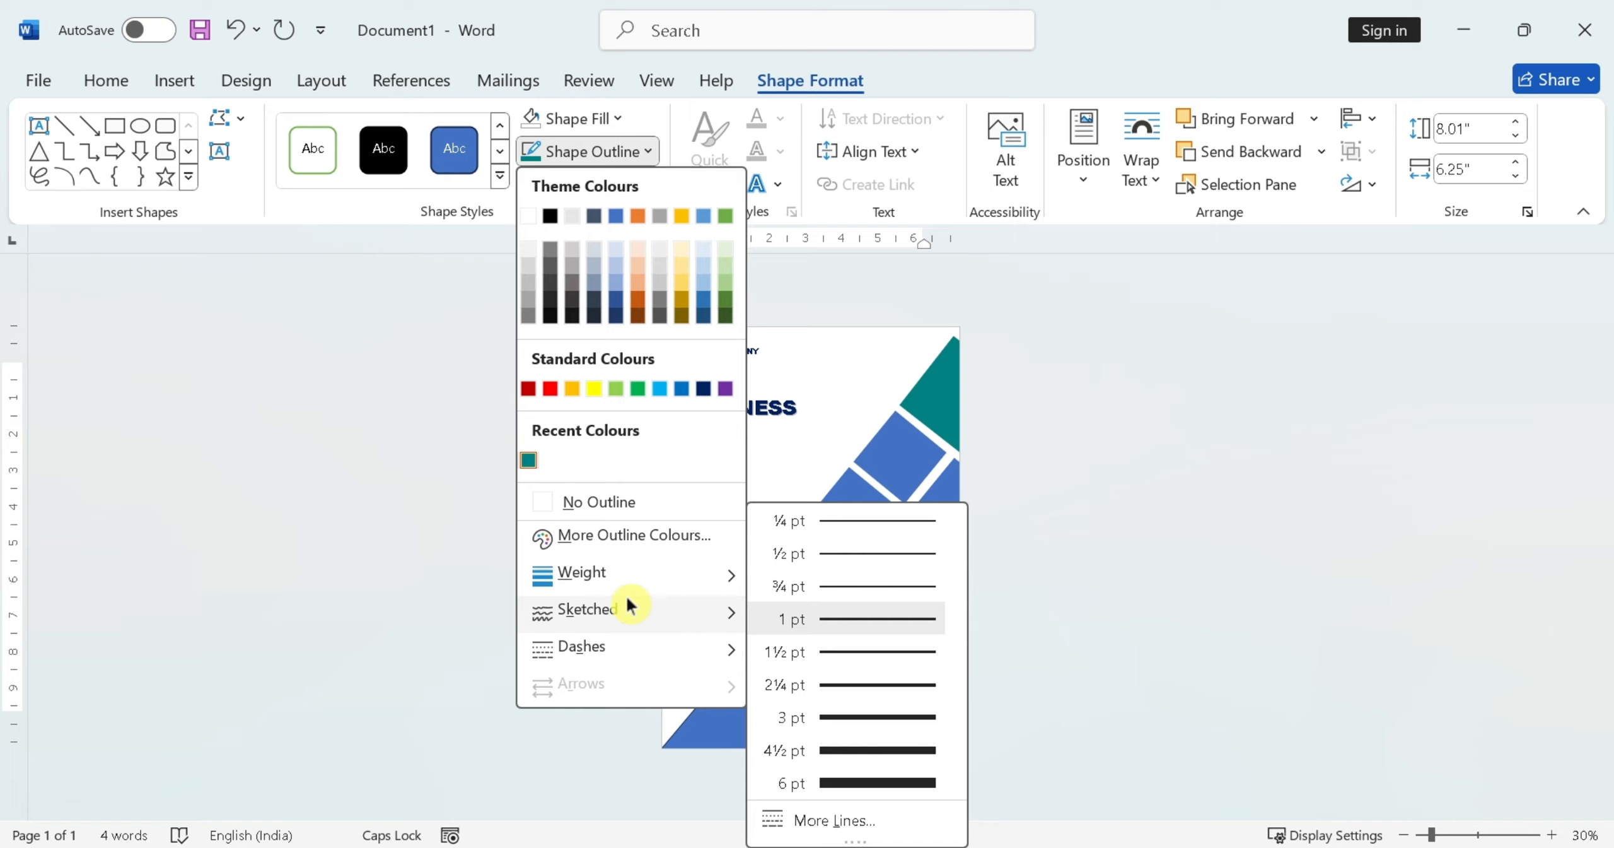
pyautogui.click(872, 715)
# Remove the outline from the solid blue rectangle and select the teal-outlined copy.
pyautogui.click(588, 154)
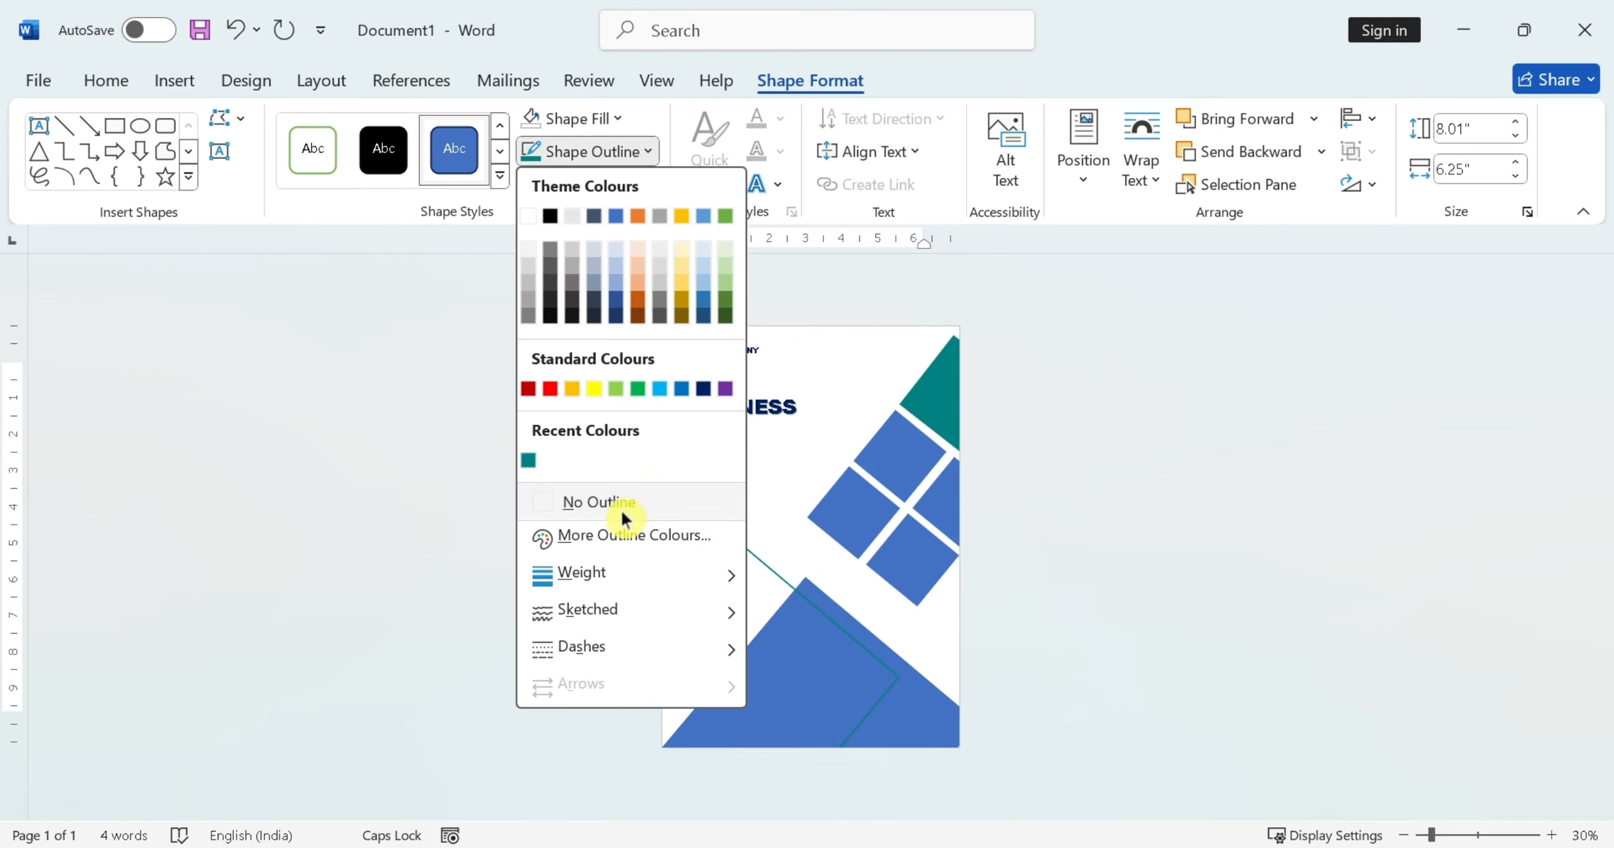
pyautogui.click(623, 513)
pyautogui.click(735, 539)
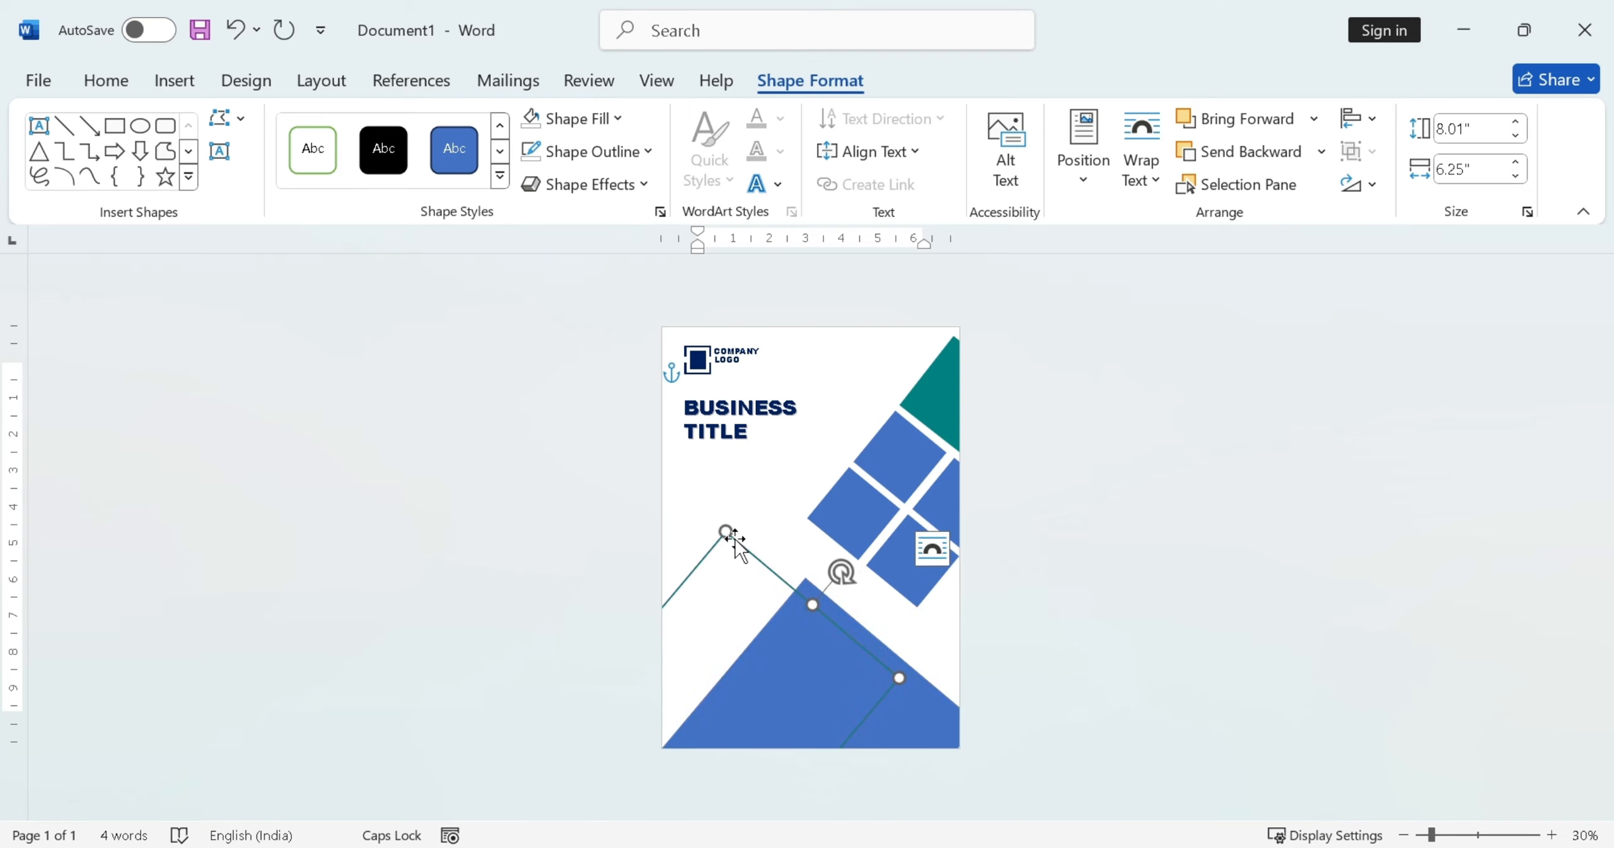
# Duplicate the teal-outlined rectangle into three slightly offset copies, forming a set of parallel outlines.
pyautogui.moveTo(735, 539); pyautogui.dragTo(735, 533)
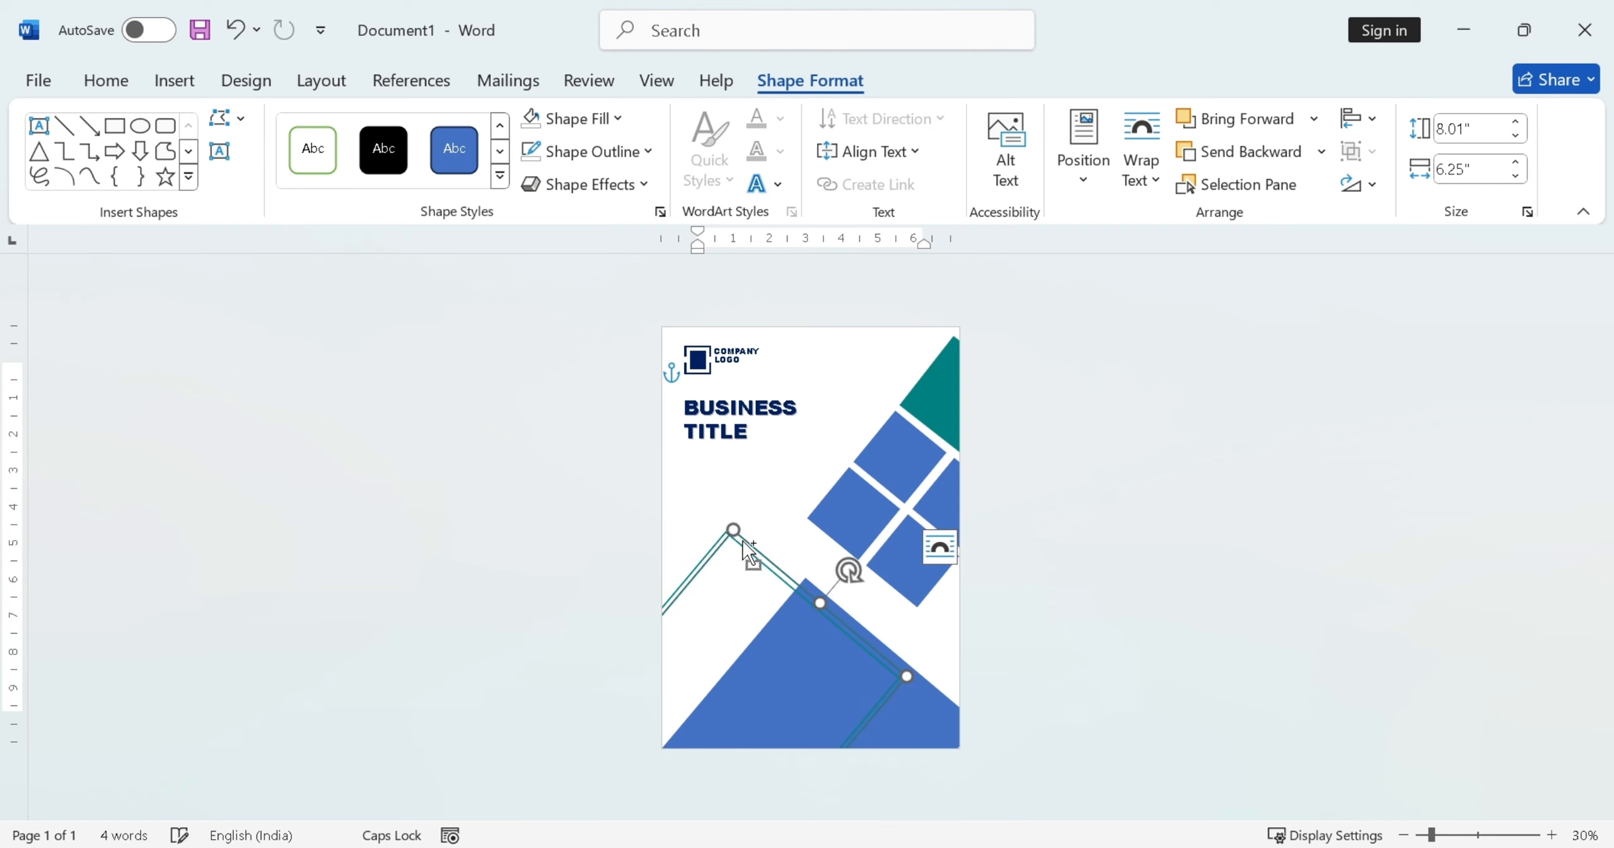
pyautogui.moveTo(764, 548); pyautogui.dragTo(765, 546)
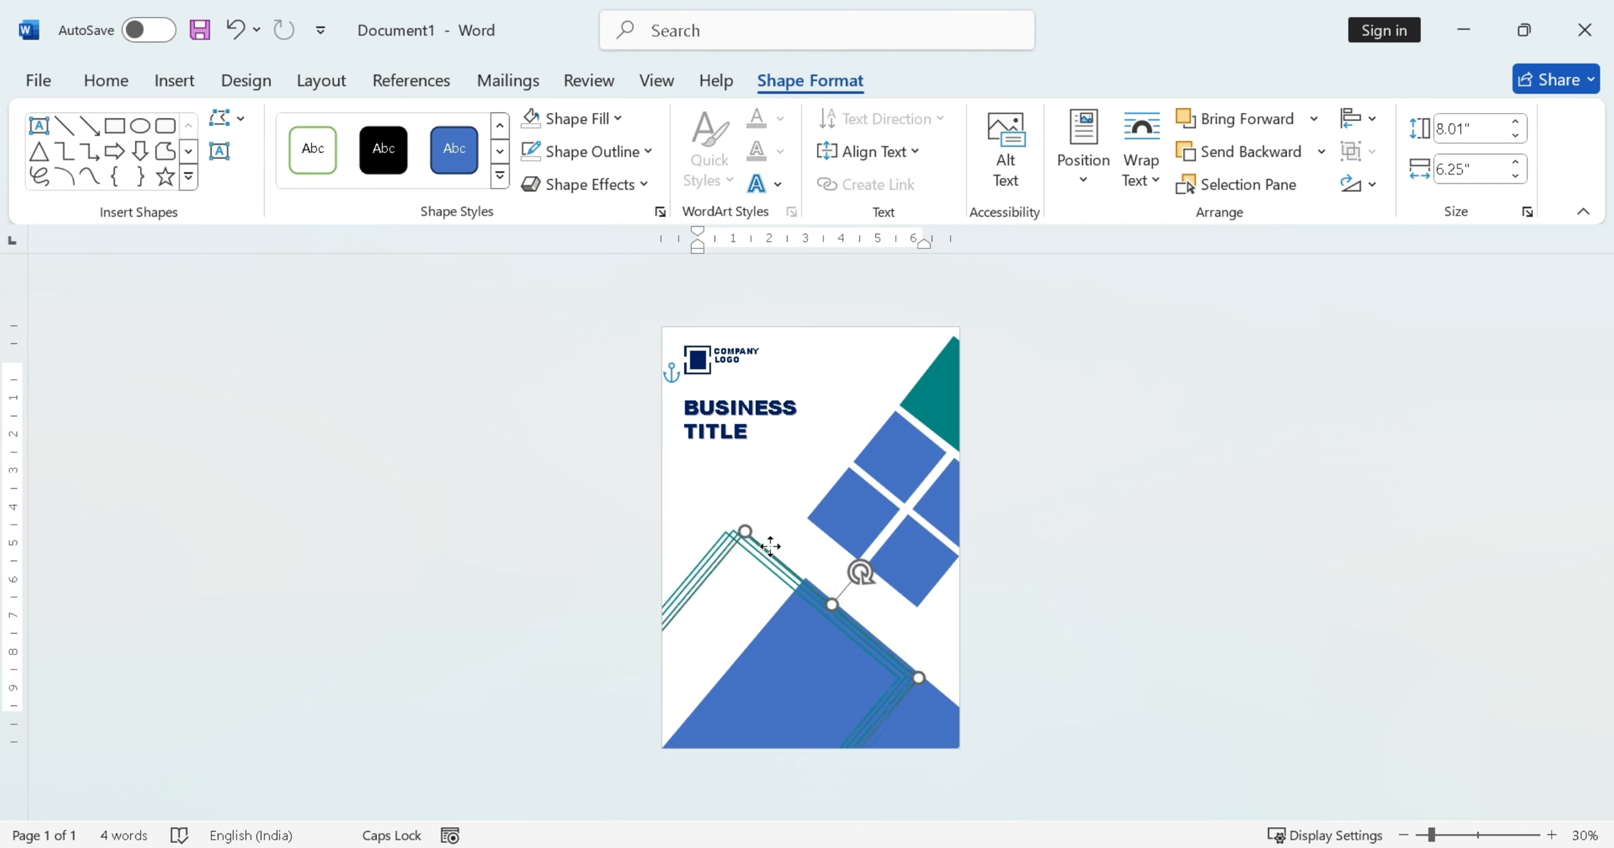
# Fill the large solid rectangle at the page's bottom with a custom darker shade of the recent Dark Teal colour.
pyautogui.click(816, 684)
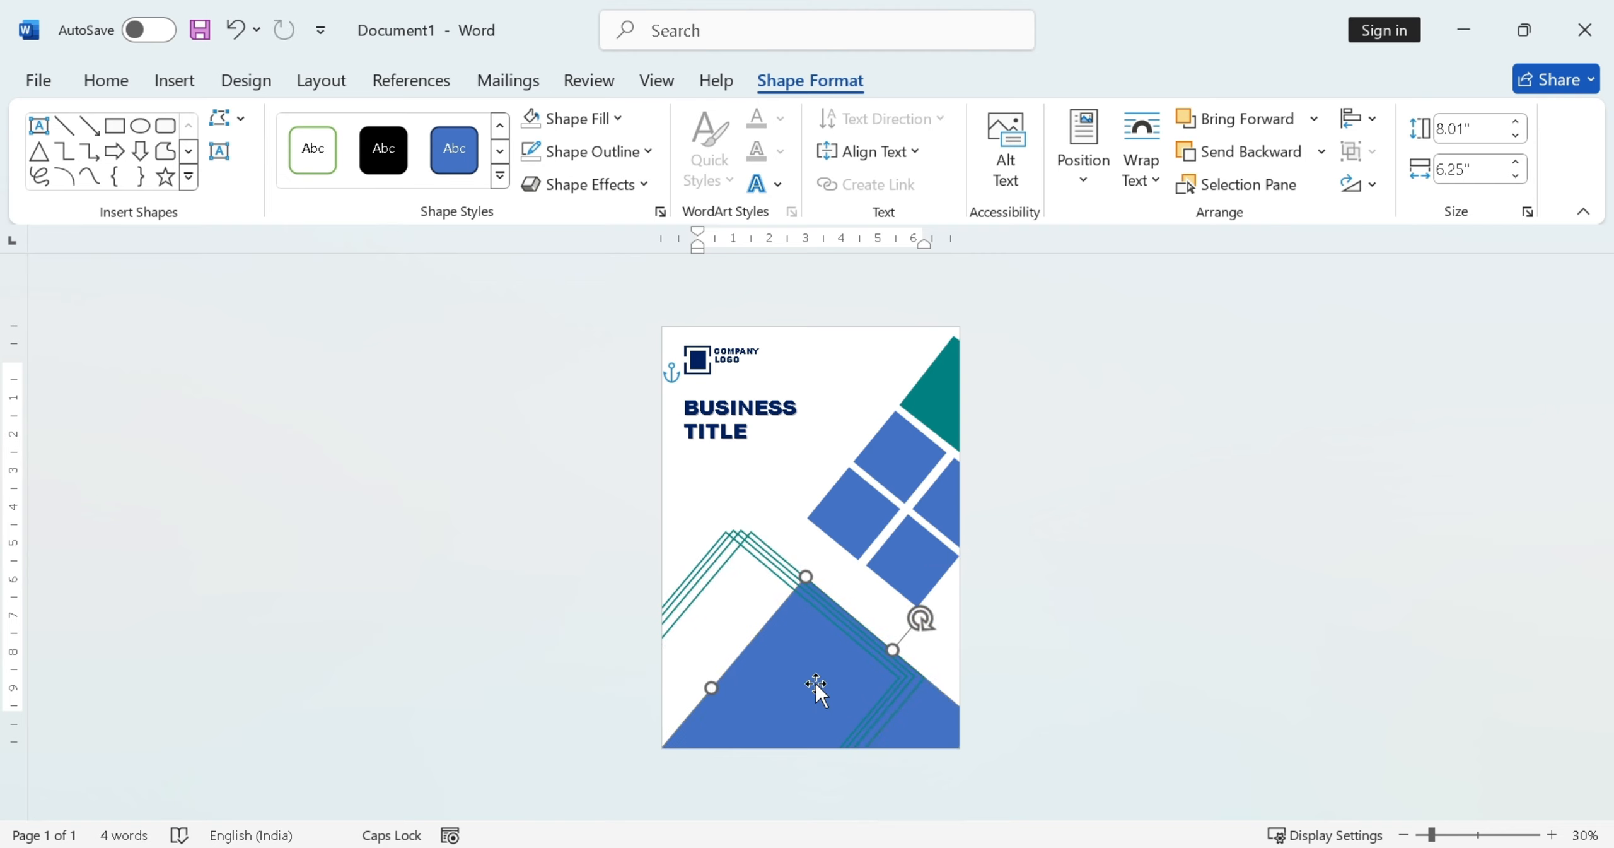
pyautogui.click(602, 119)
pyautogui.click(530, 426)
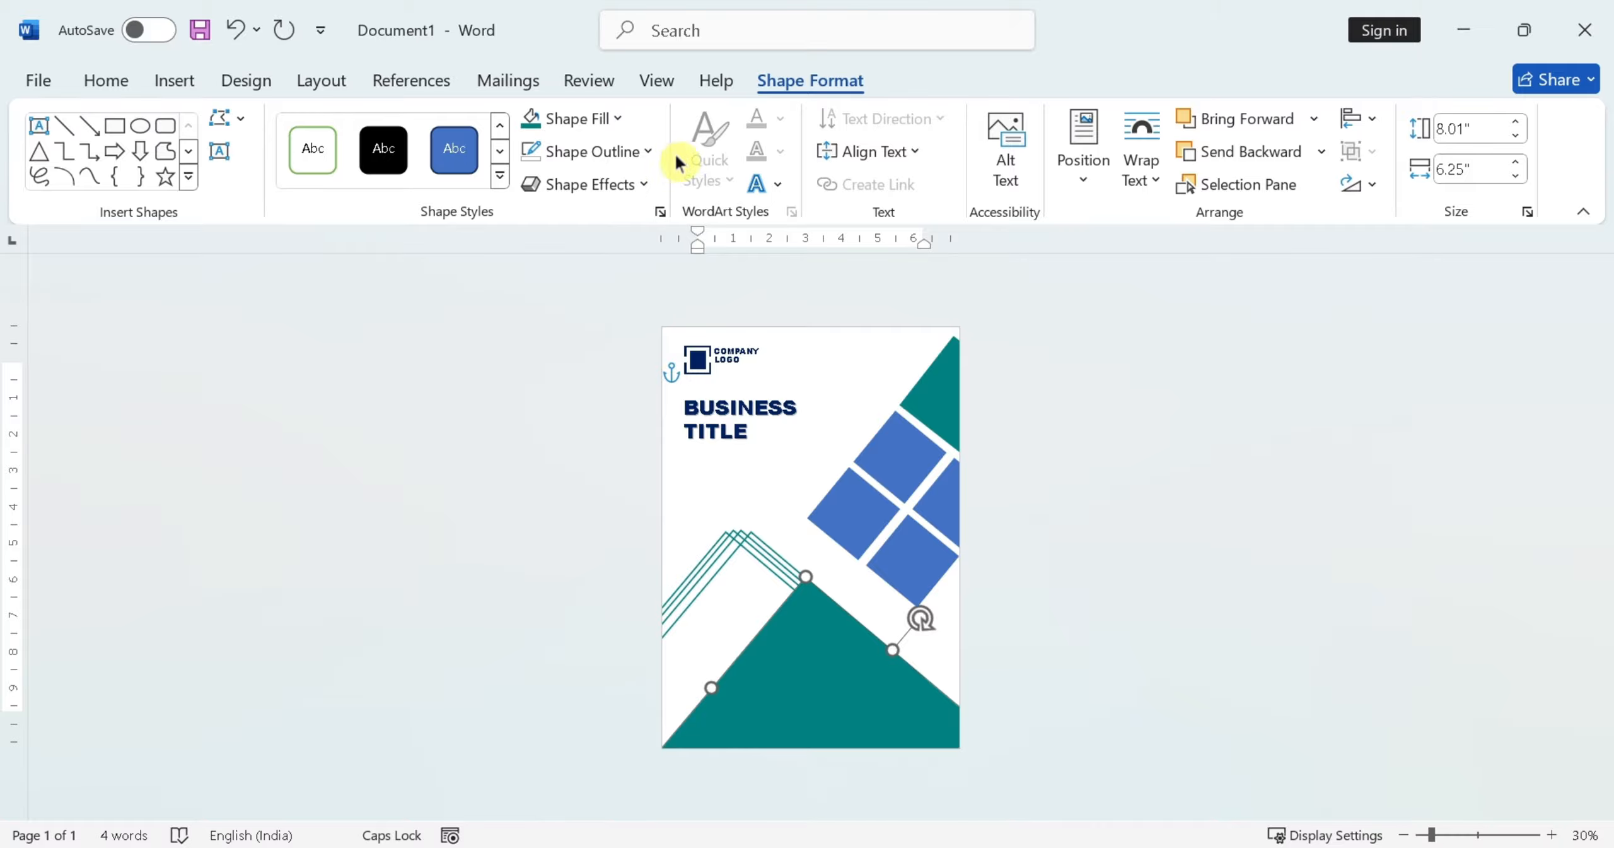
pyautogui.click(607, 120)
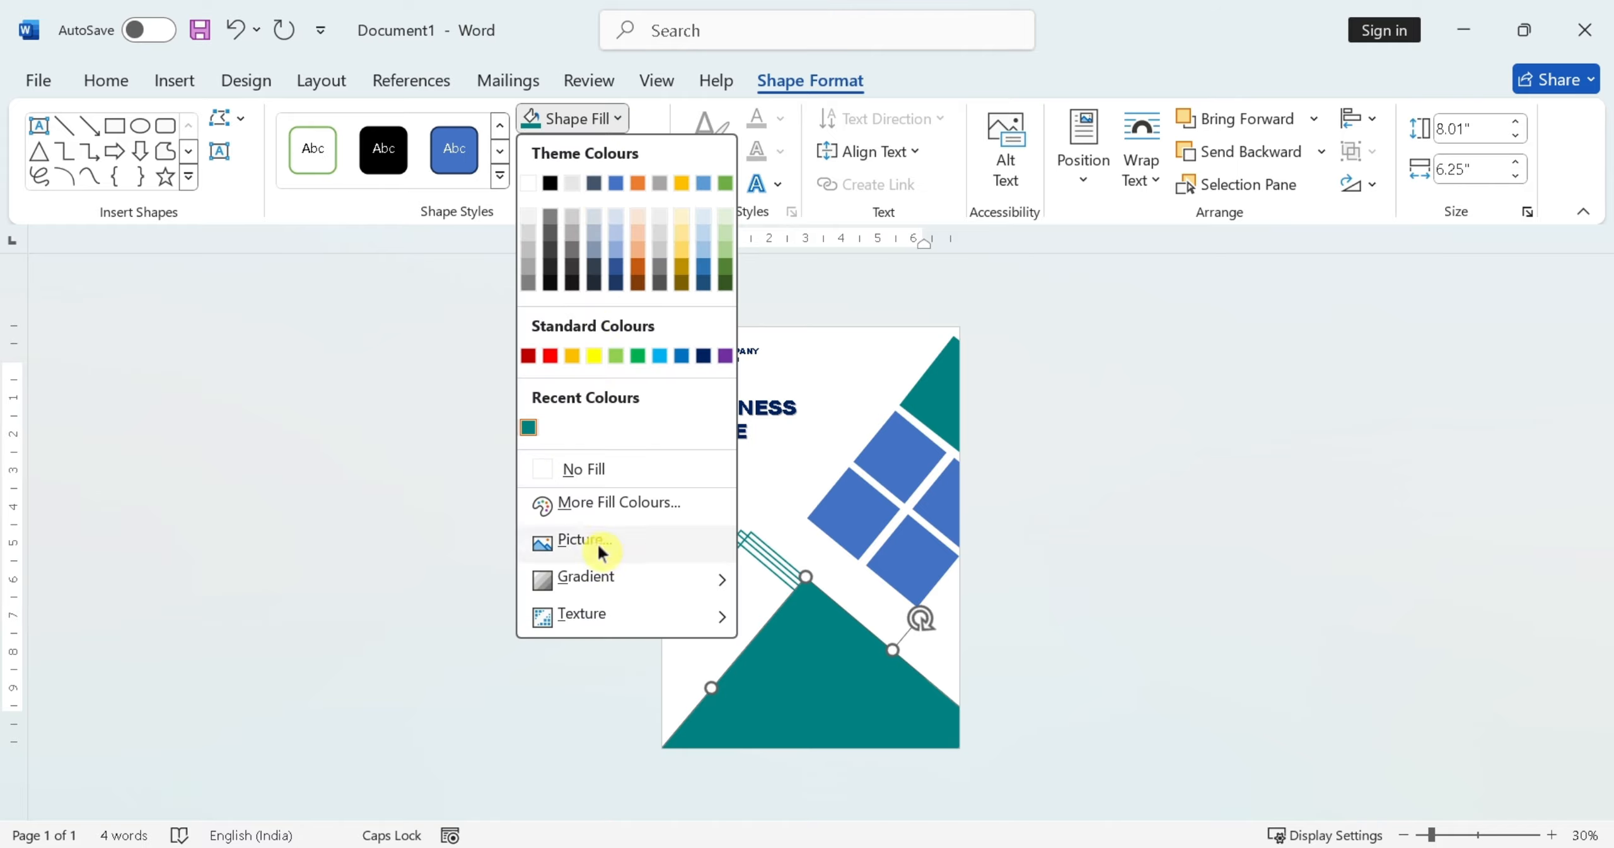
pyautogui.click(592, 508)
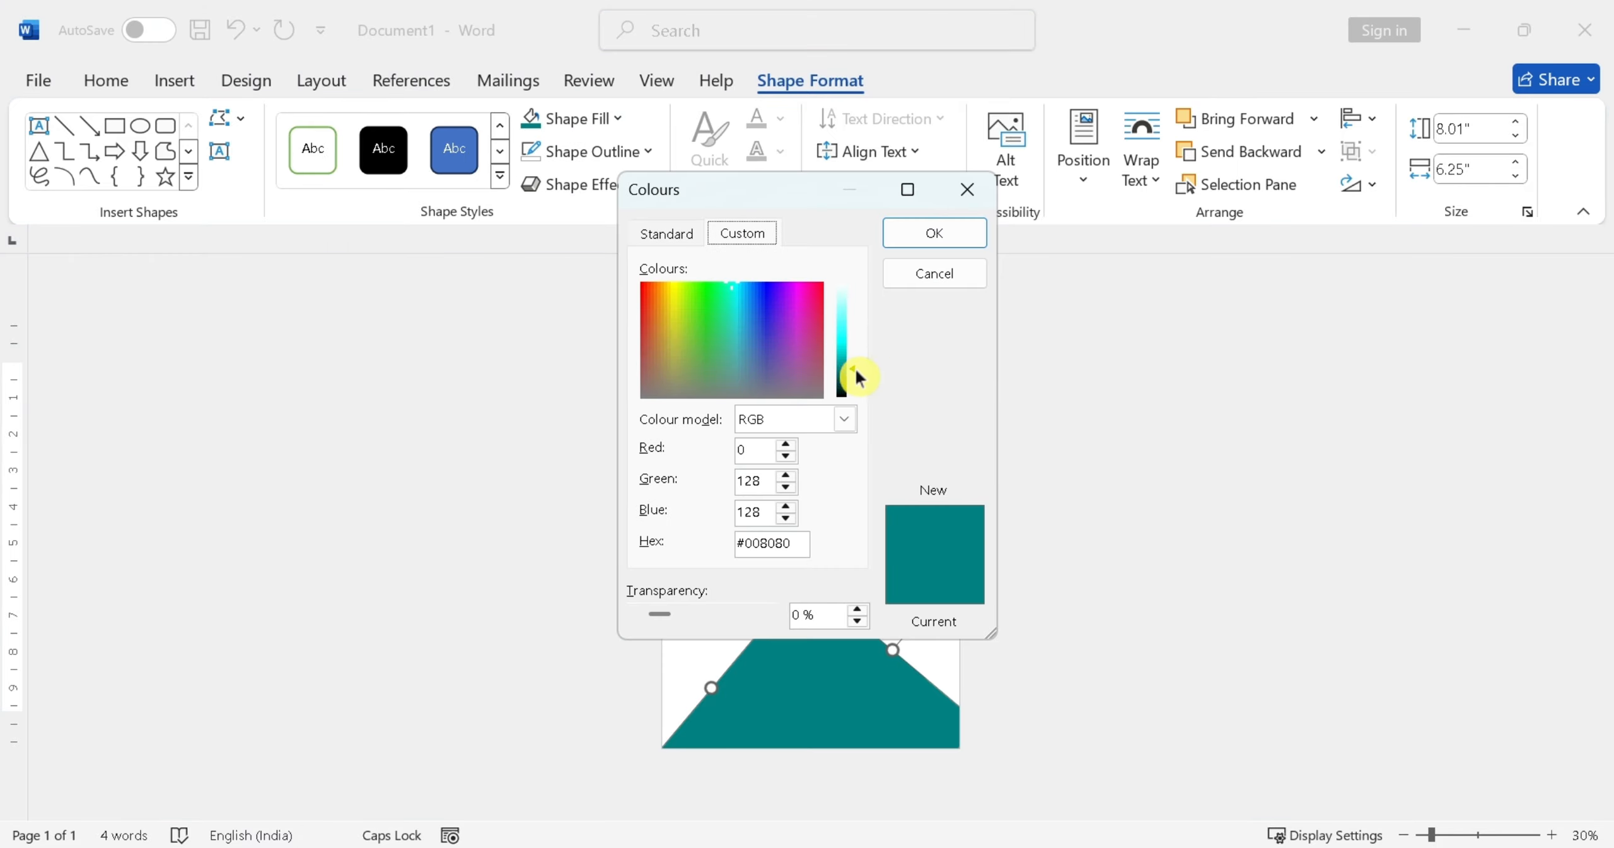
pyautogui.moveTo(859, 377); pyautogui.dragTo(859, 384)
pyautogui.click(934, 232)
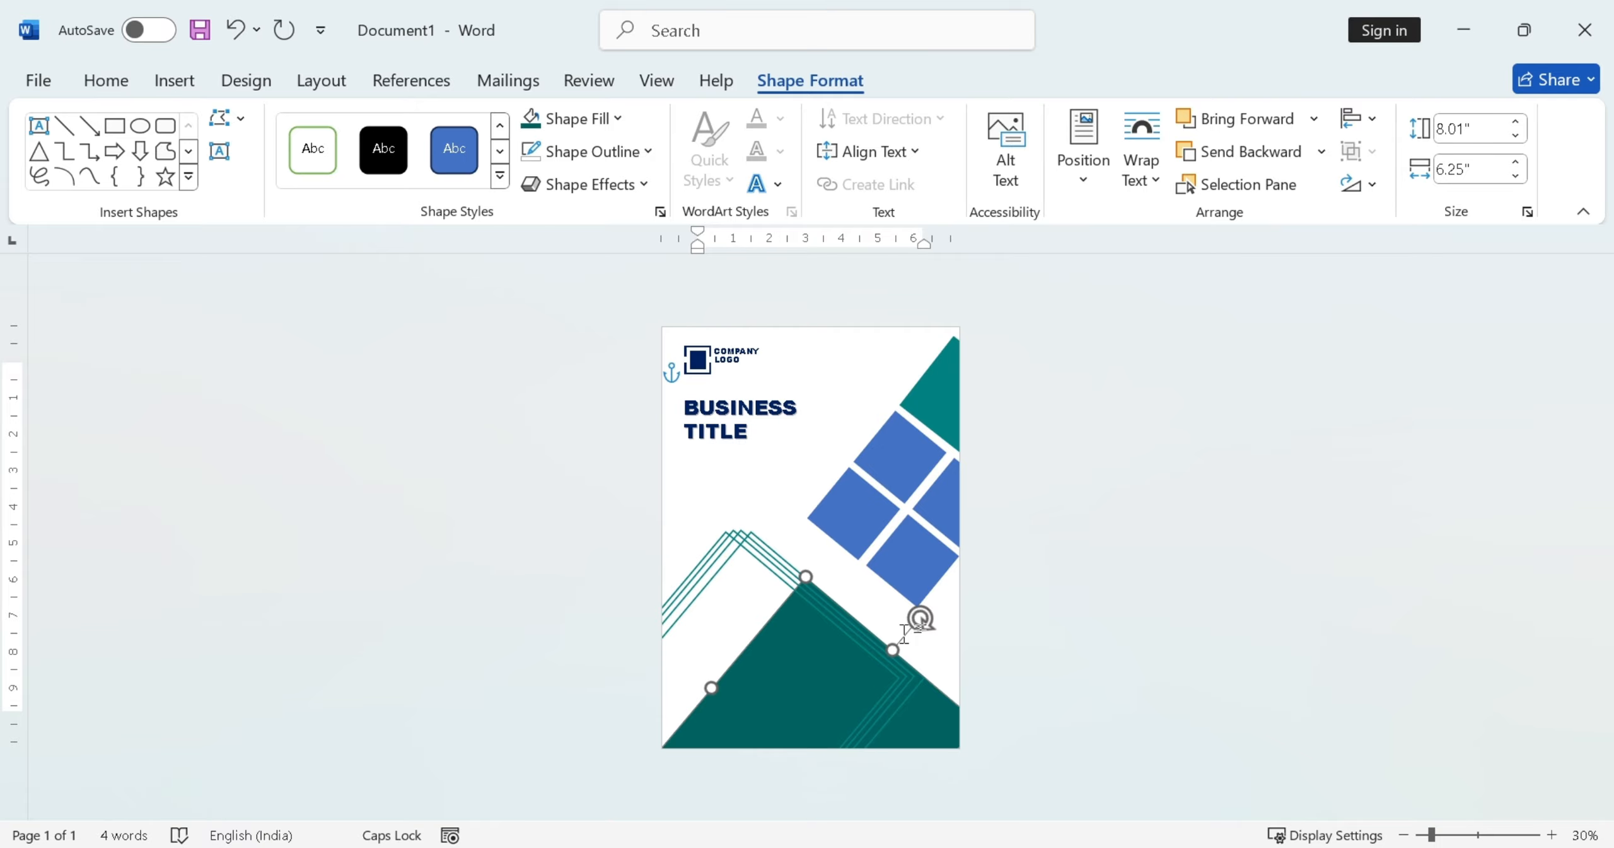
# Bring the large dark teal rectangle forward three levels over the outlined copies and deselect it.
pyautogui.click(1314, 118)
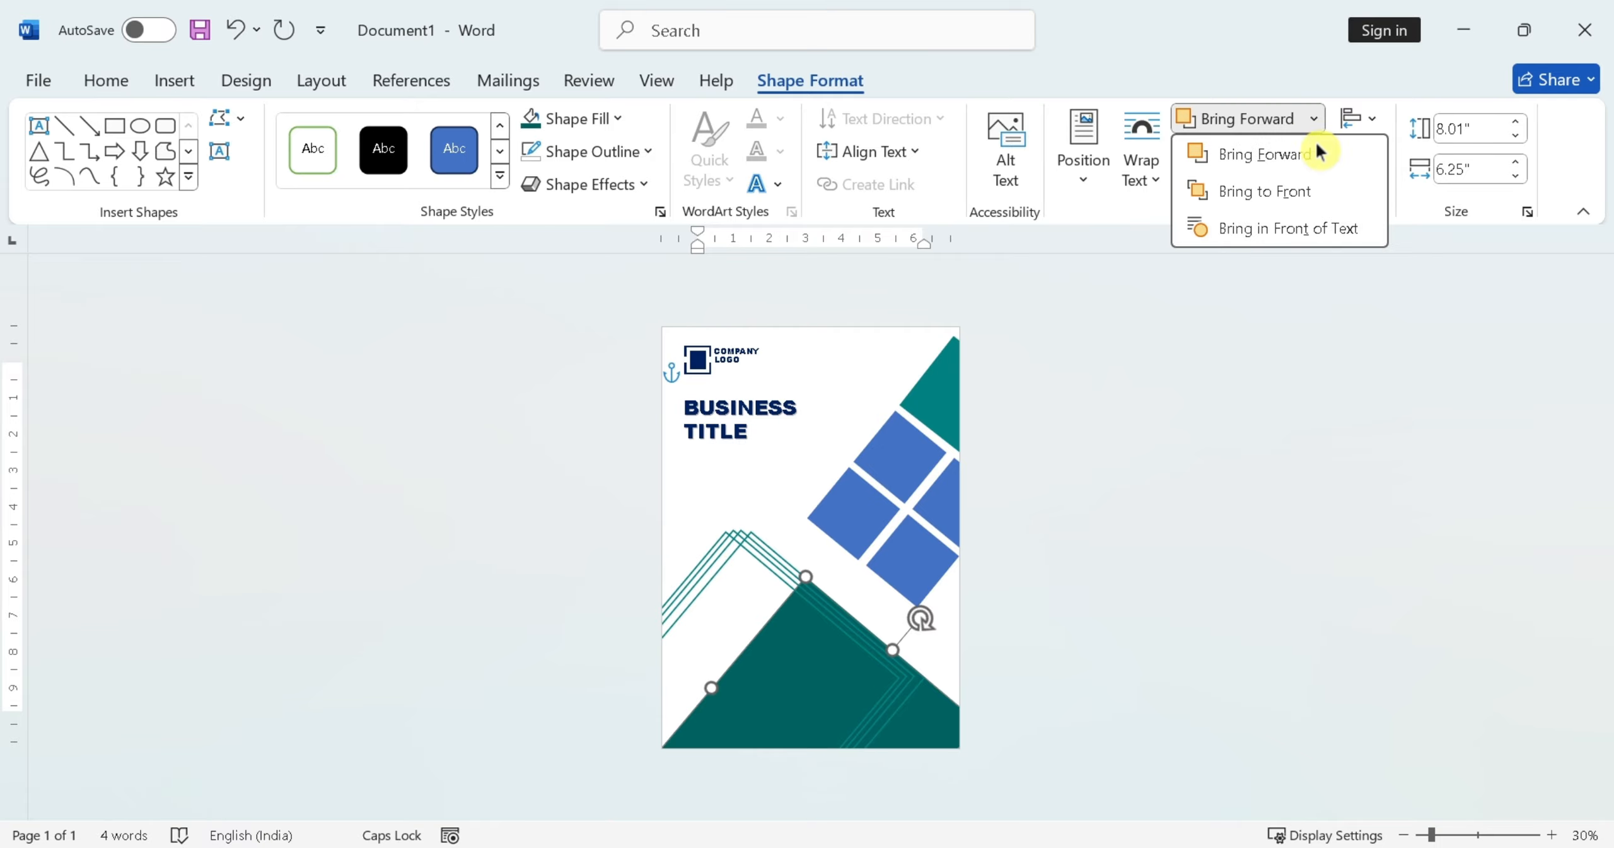
pyautogui.click(1305, 163)
pyautogui.click(1314, 119)
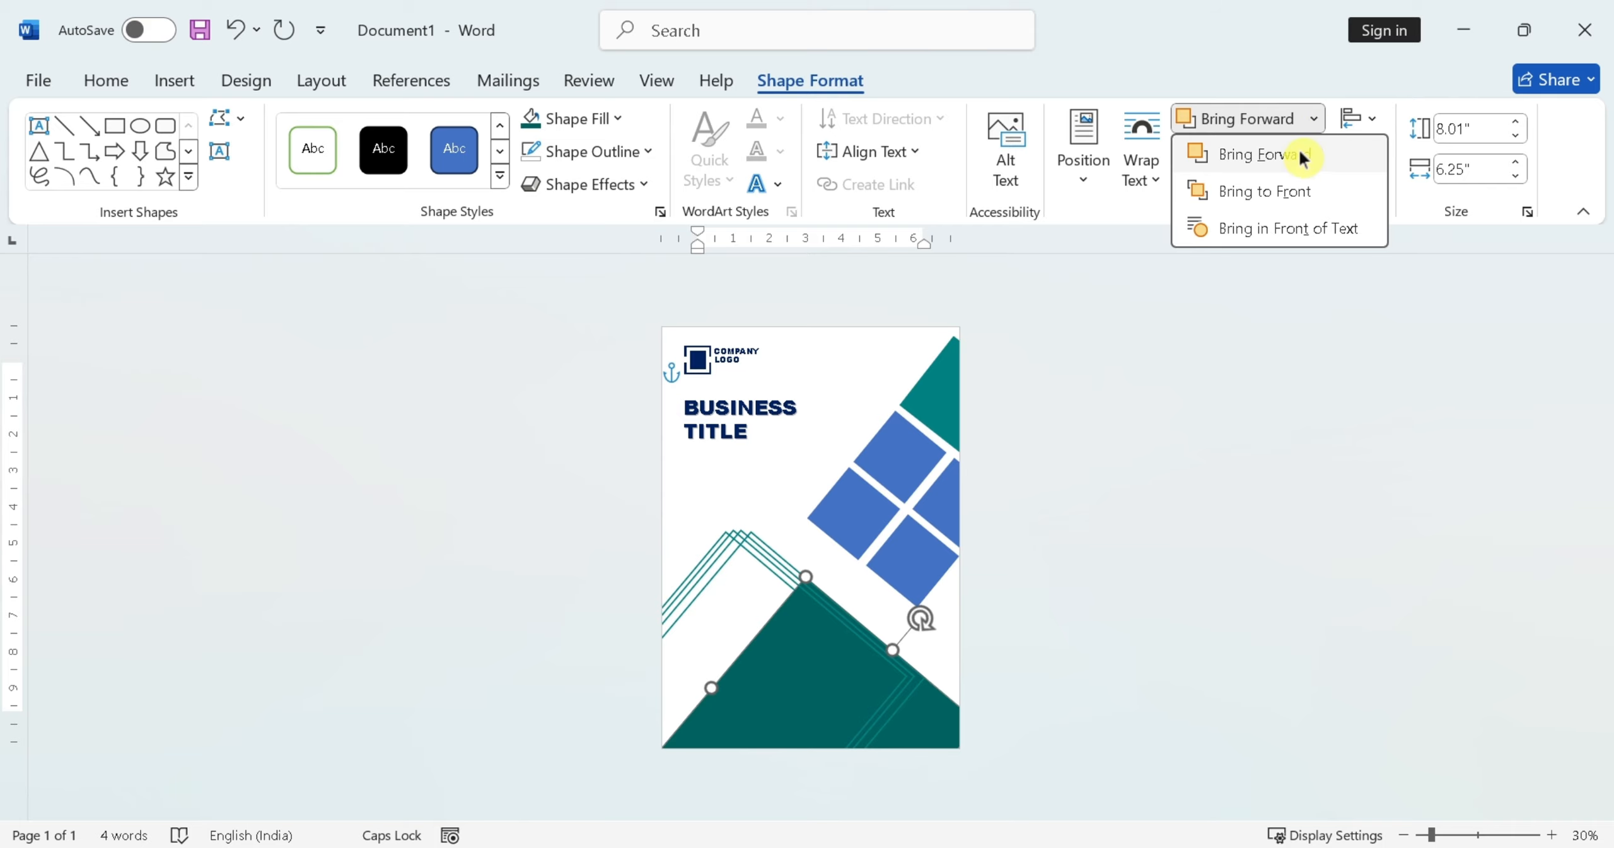
pyautogui.click(1301, 155)
pyautogui.click(1314, 118)
pyautogui.click(1299, 160)
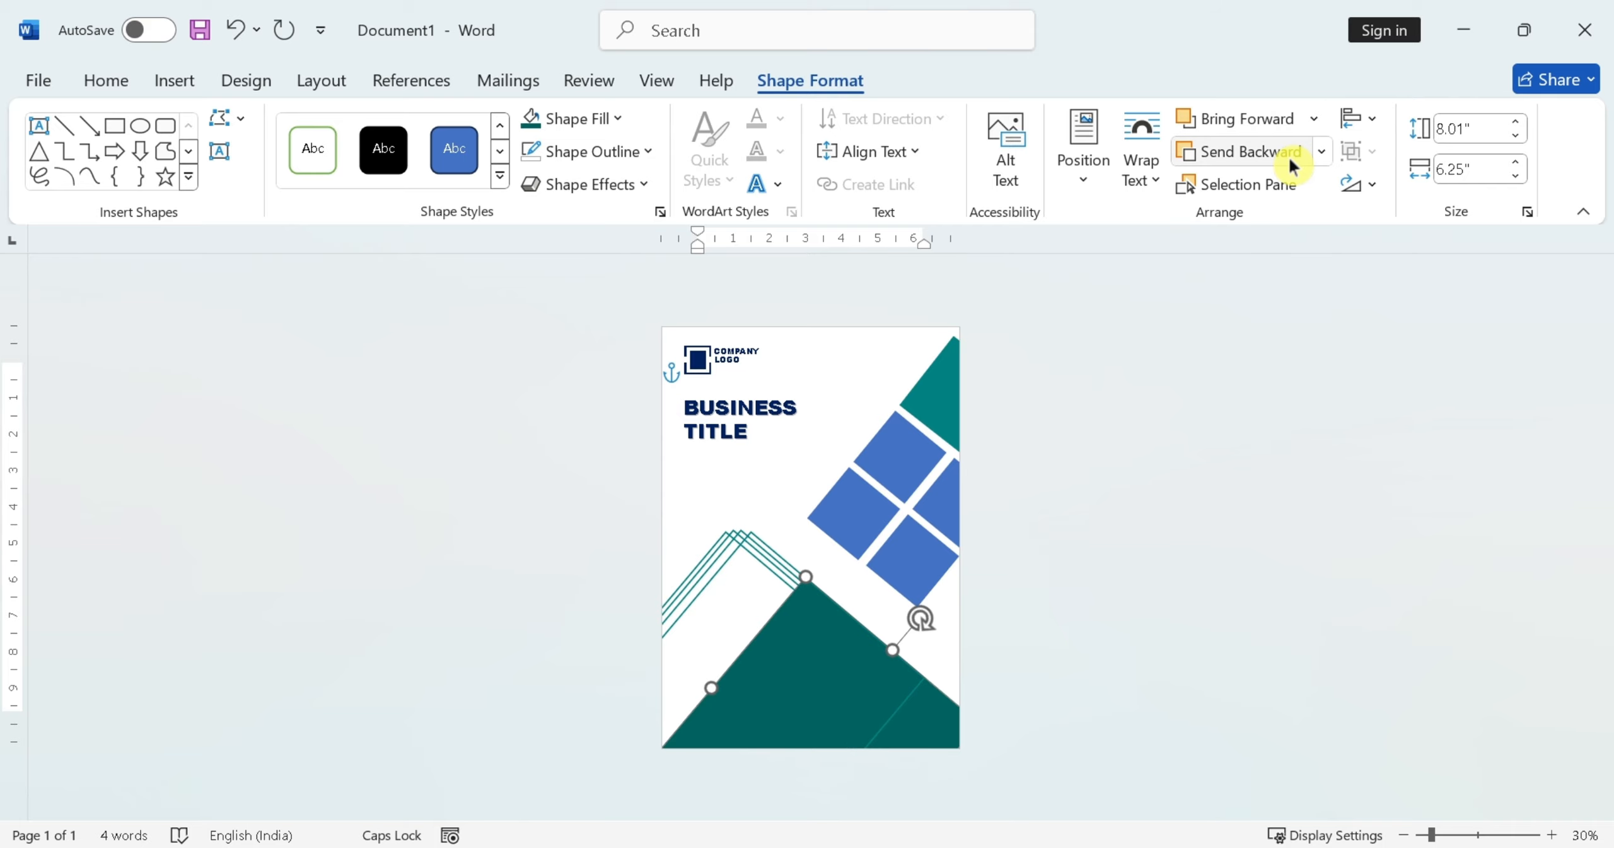
pyautogui.click(739, 627)
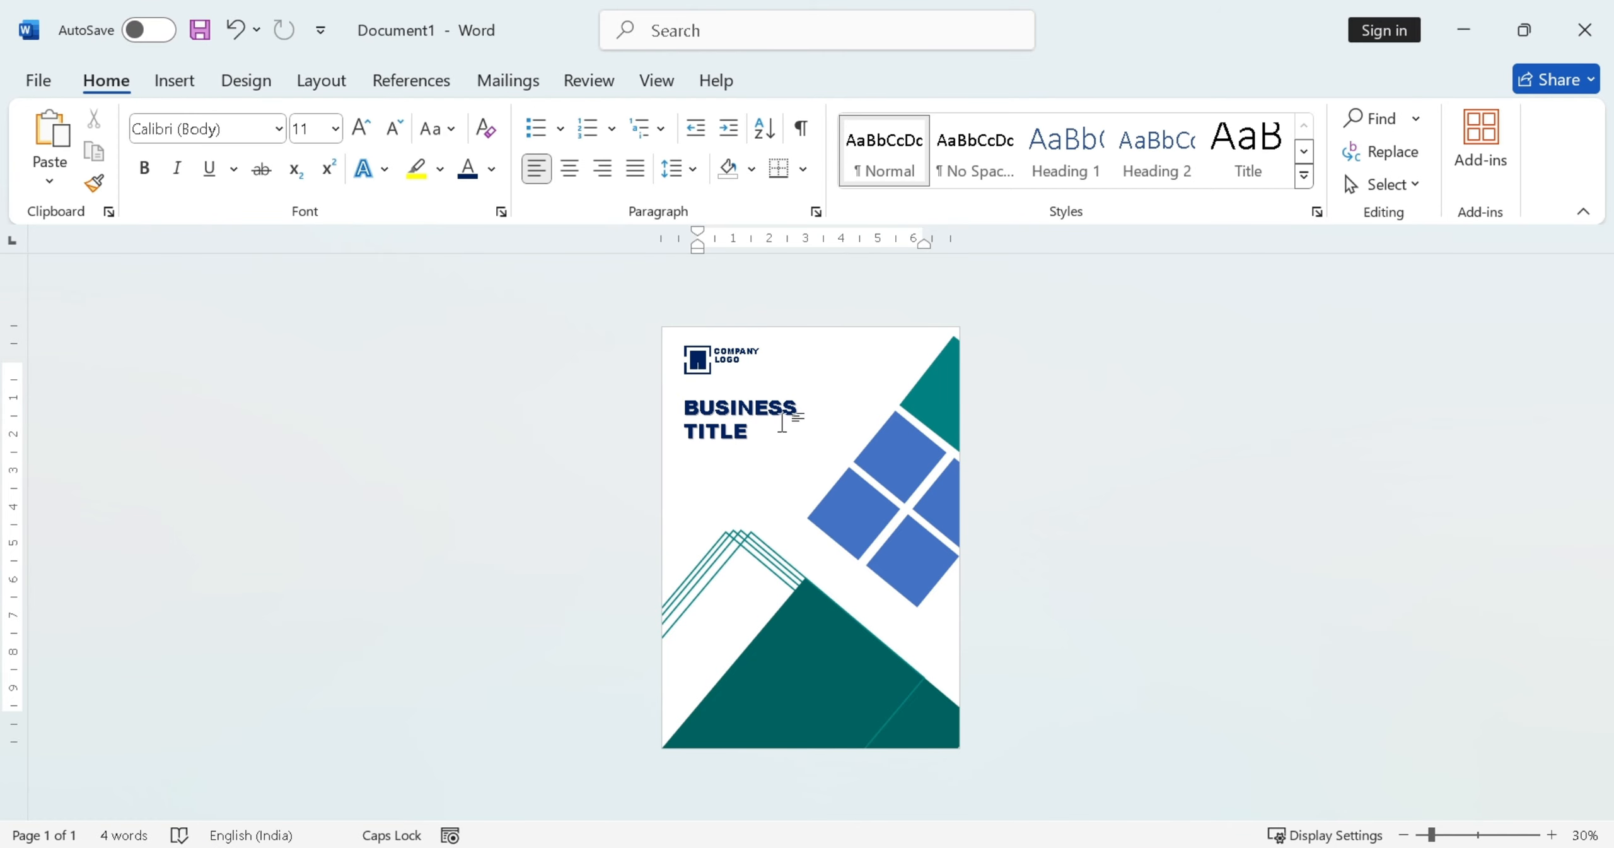
pyautogui.click(174, 81)
pyautogui.click(335, 120)
pyautogui.click(871, 510)
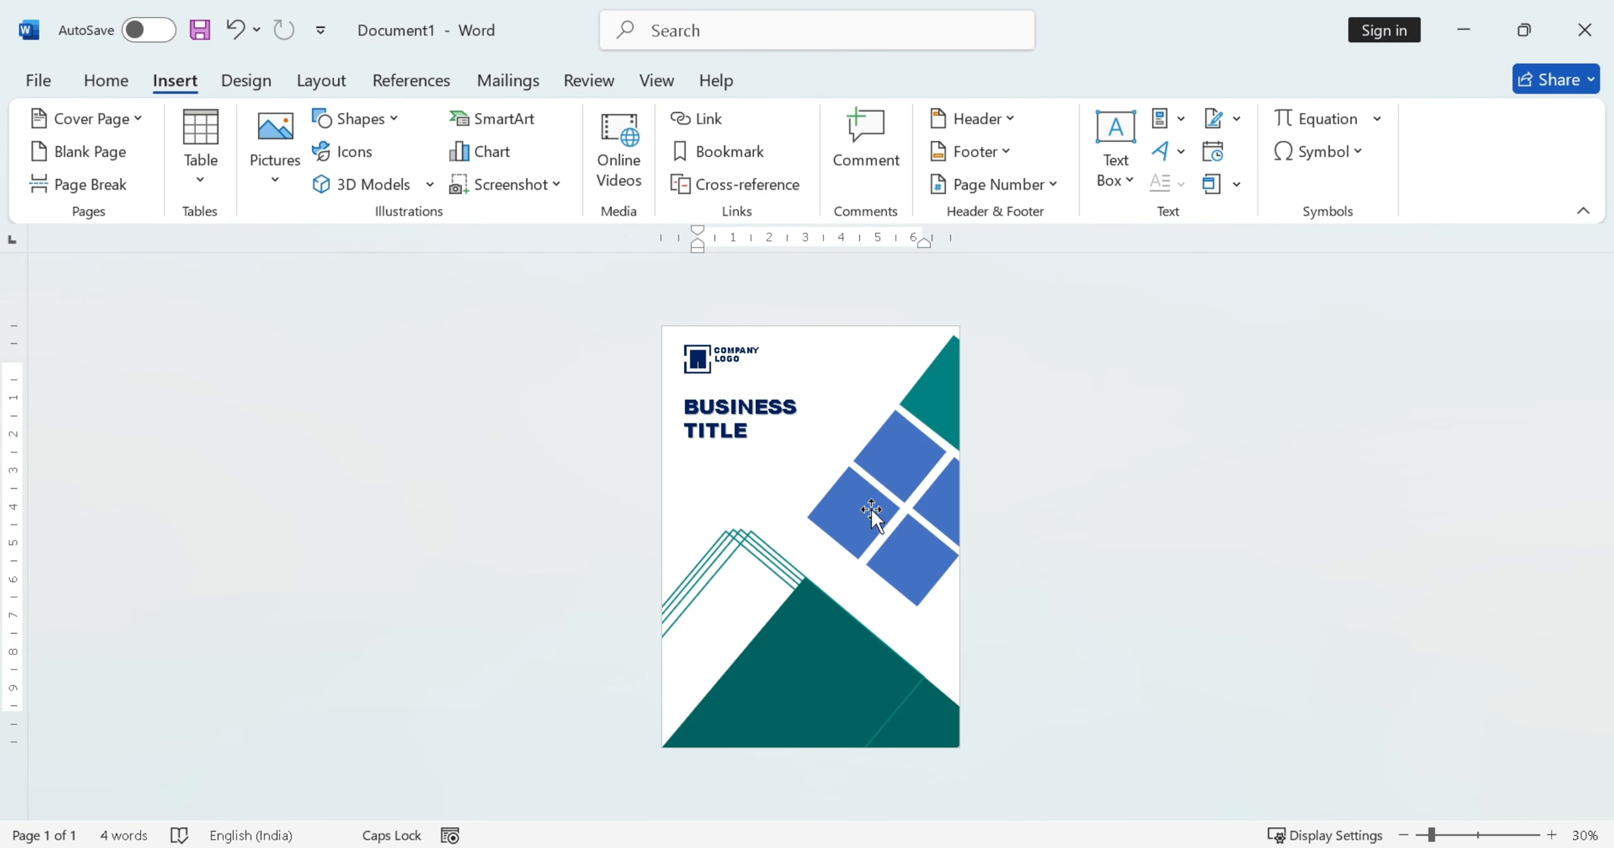
# Select the four blue rotated squares and group them.
pyautogui.click(871, 509)
pyautogui.keyDown('ctrl'); pyautogui.click(893, 440); pyautogui.keyUp('ctrl')
pyautogui.keyDown('ctrl'); pyautogui.click(938, 505); pyautogui.keyUp('ctrl')
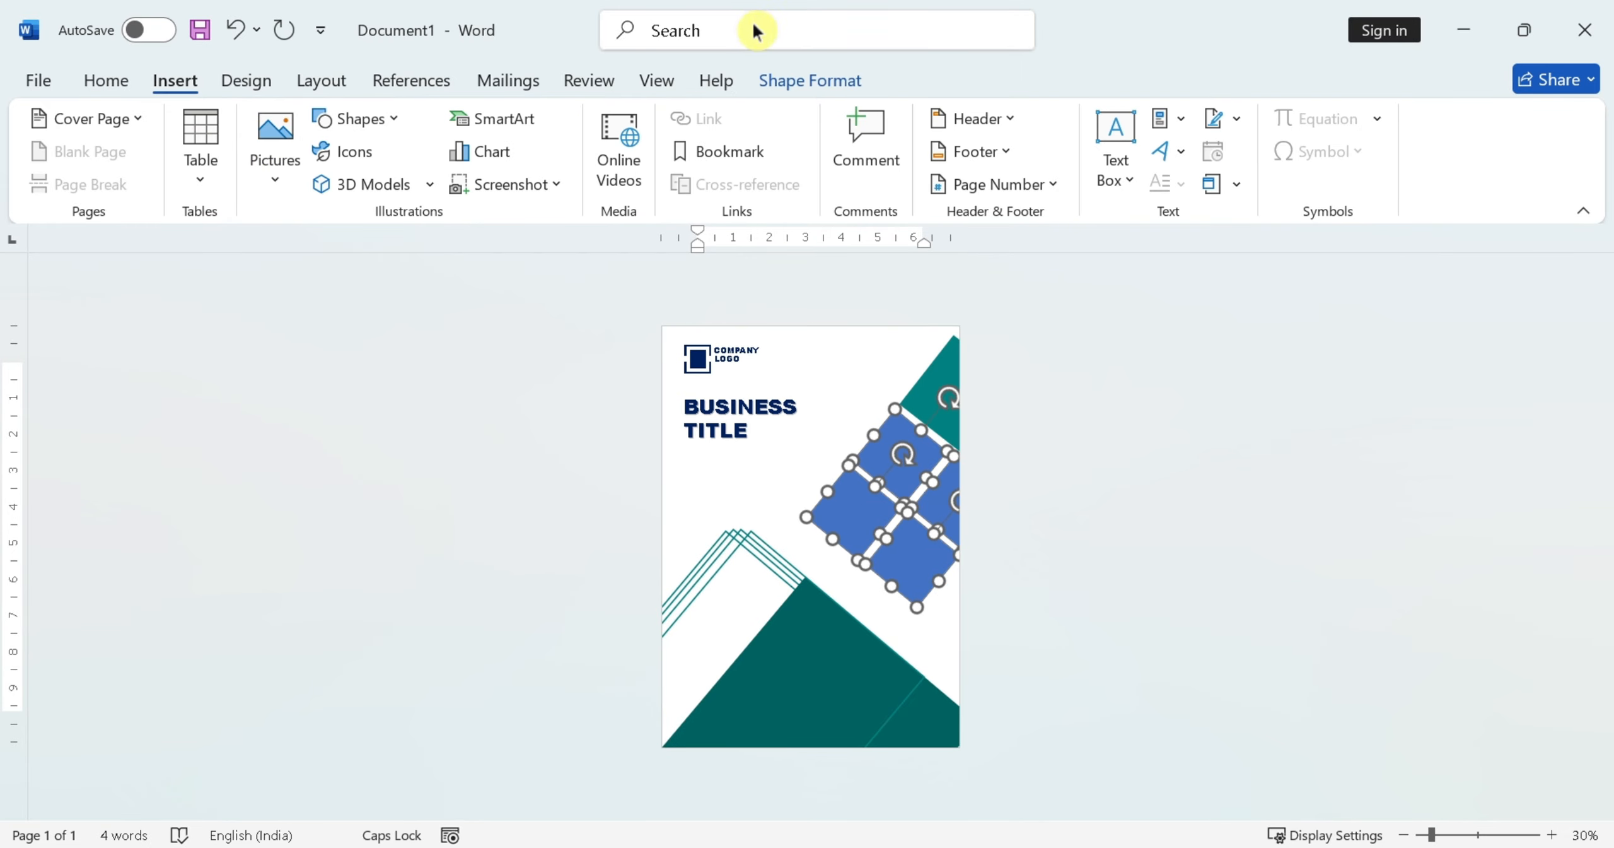
pyautogui.click(810, 81)
pyautogui.click(1368, 153)
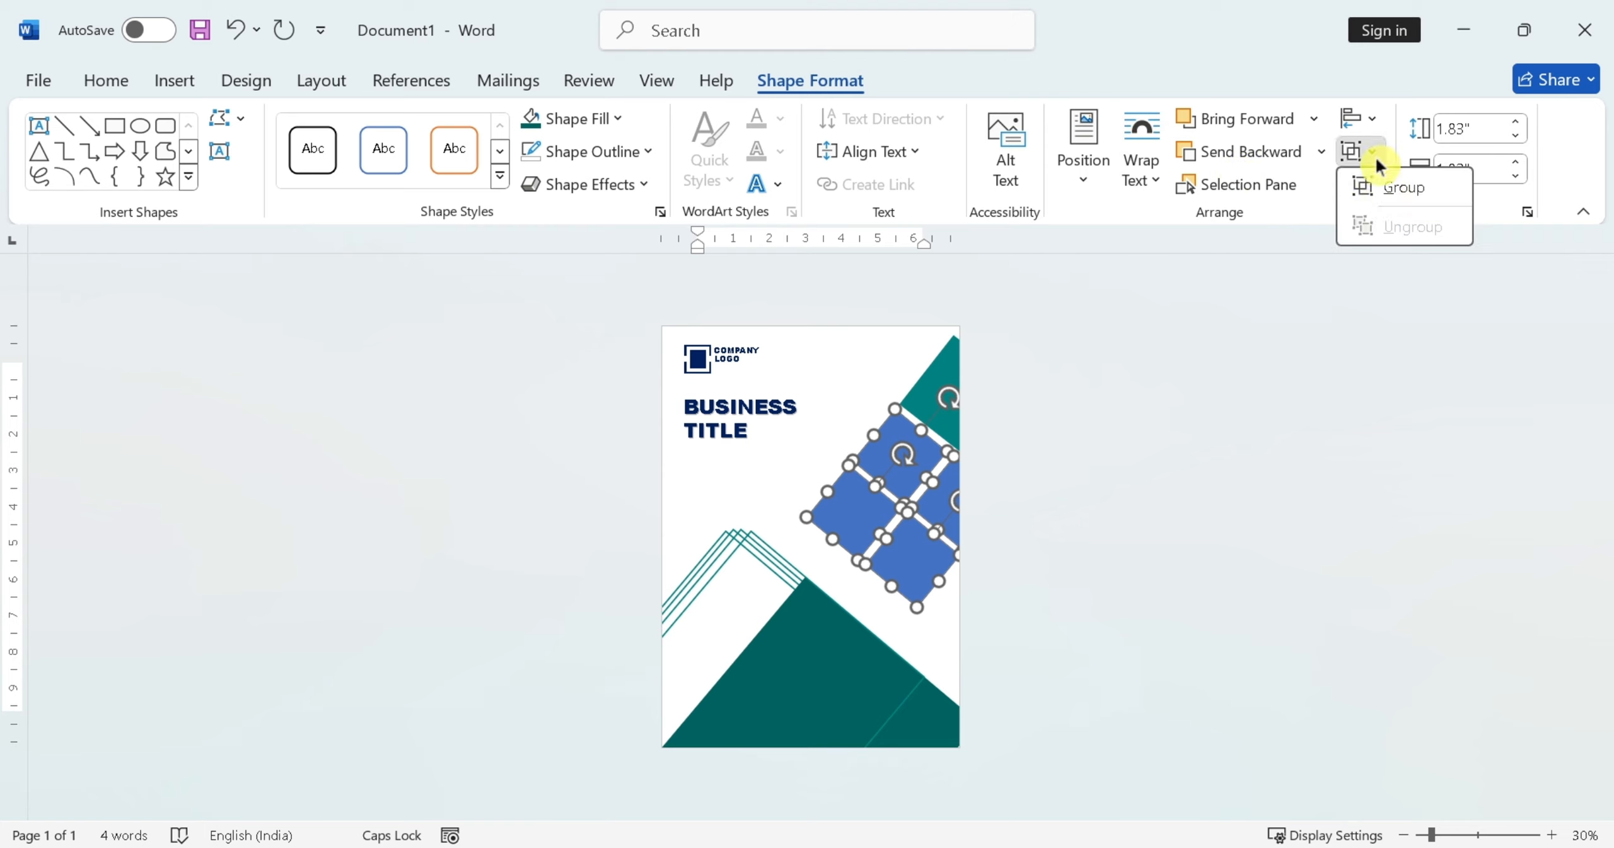
pyautogui.click(1383, 185)
# Start an online picture fill for the grouped squares and search for "DIGITAL MARKETING IMG".
pyautogui.click(571, 118)
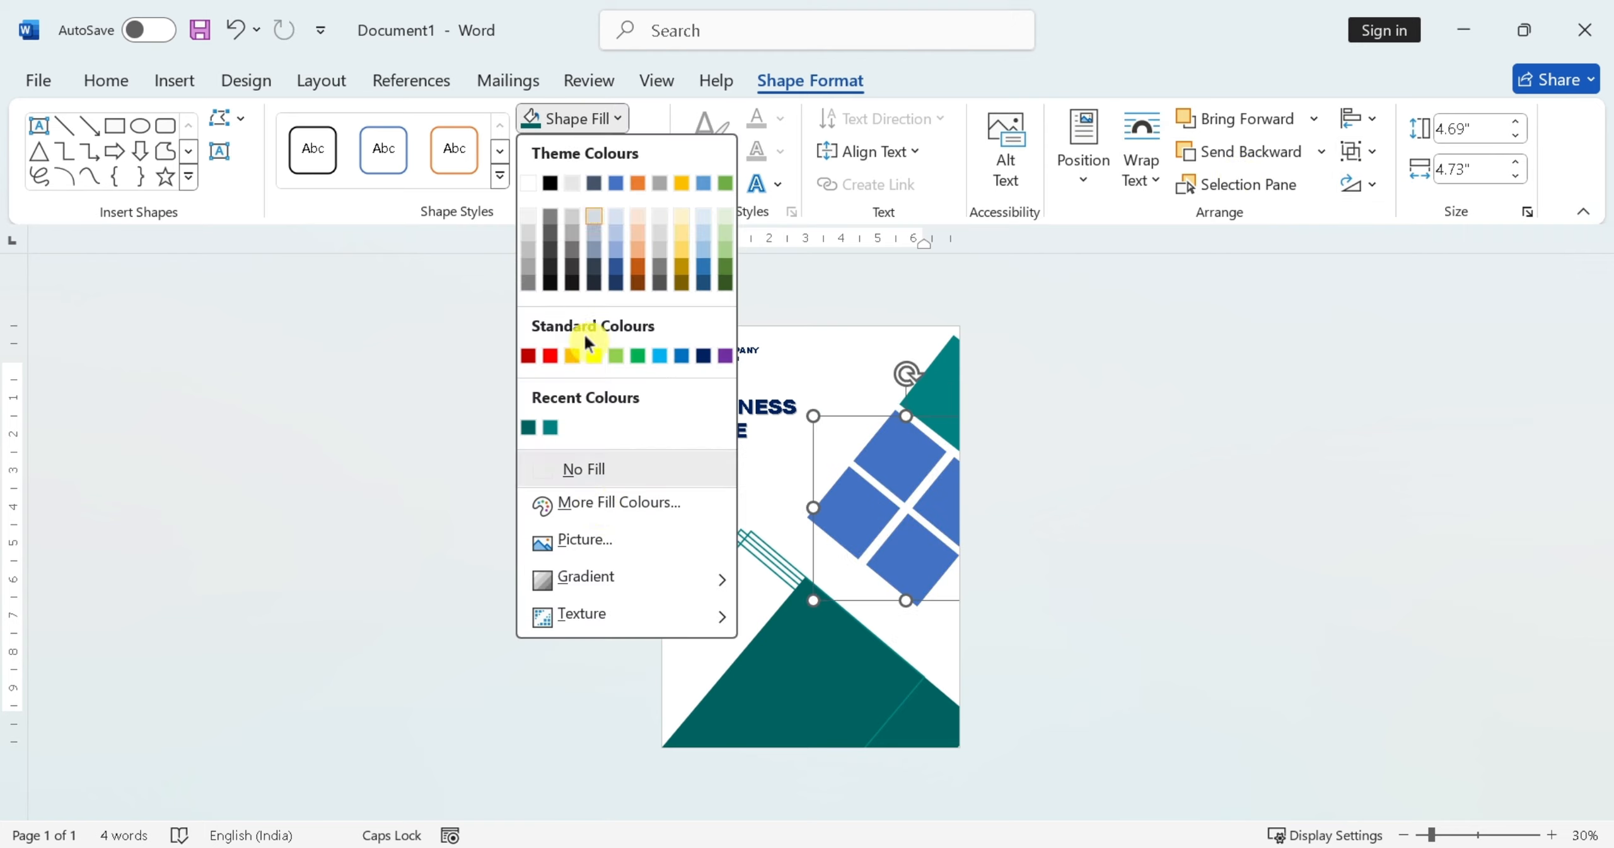
pyautogui.click(587, 543)
pyautogui.click(677, 554)
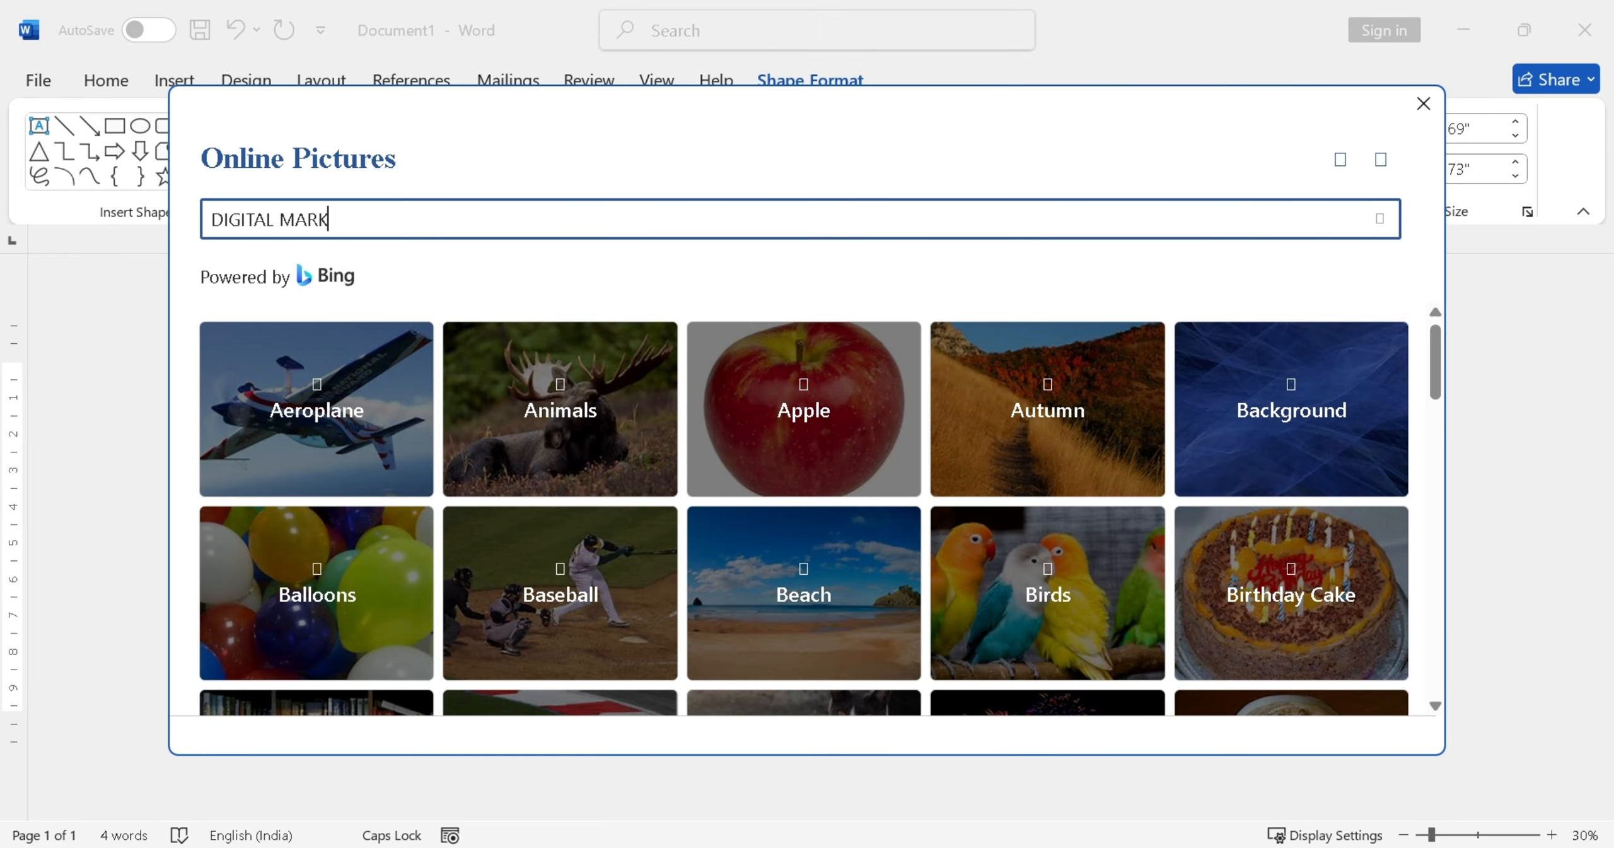
pyautogui.write('DIGITAL MARKETING IMG')
pyautogui.press('Return')
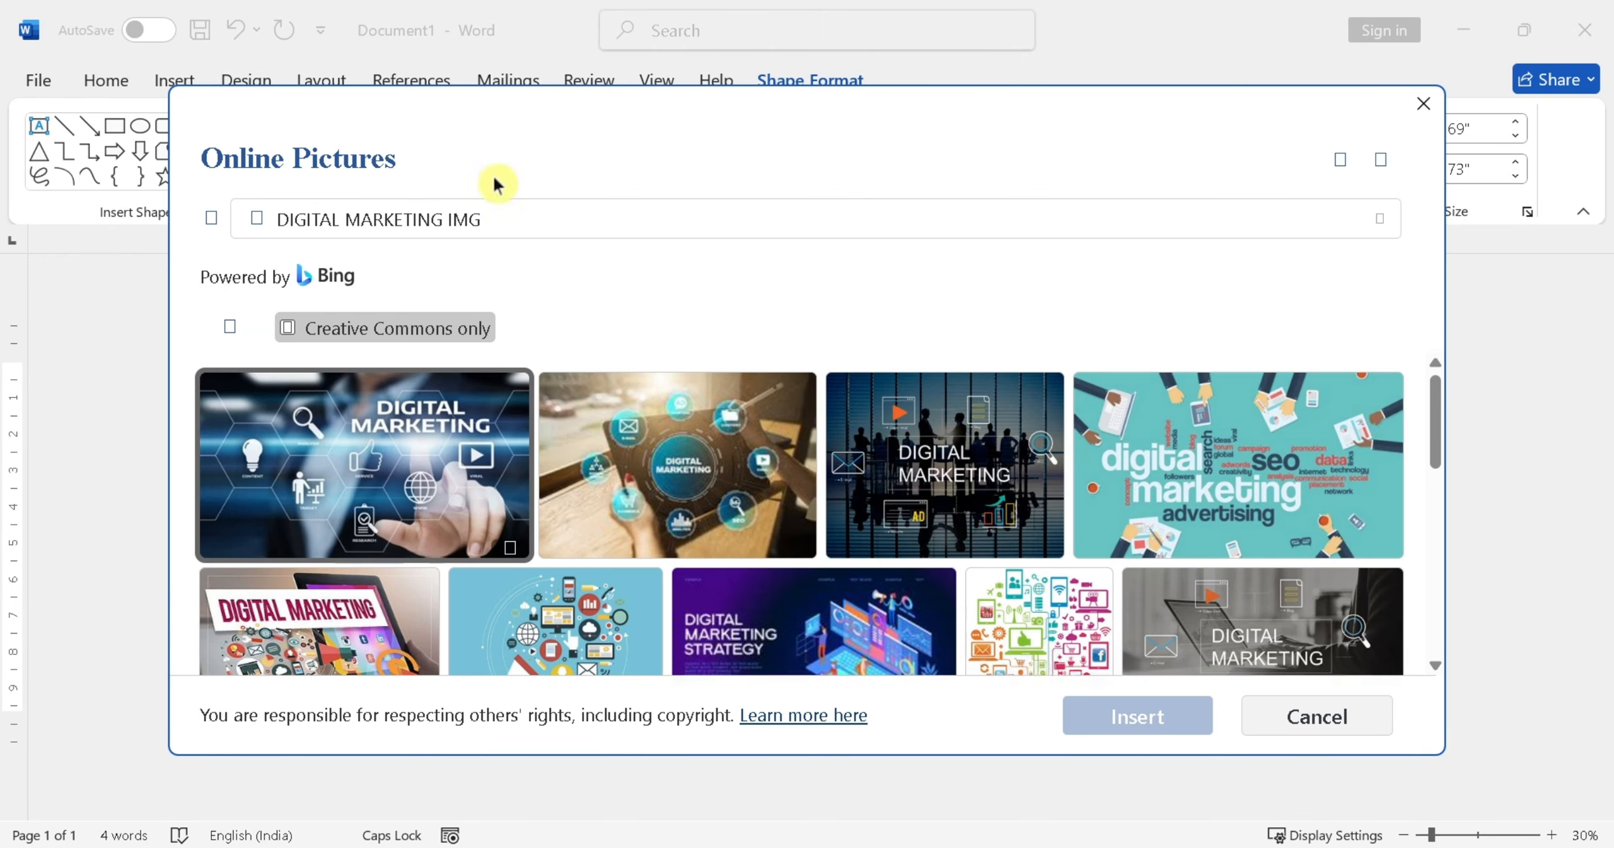
# Insert the dark SEO diagram picture with the man in a tie as the fill of the grouped squares.
pyautogui.scroll(-3, 801, 504)
pyautogui.scroll(1, 1205, 549)
pyautogui.scroll(-6, 476, 540)
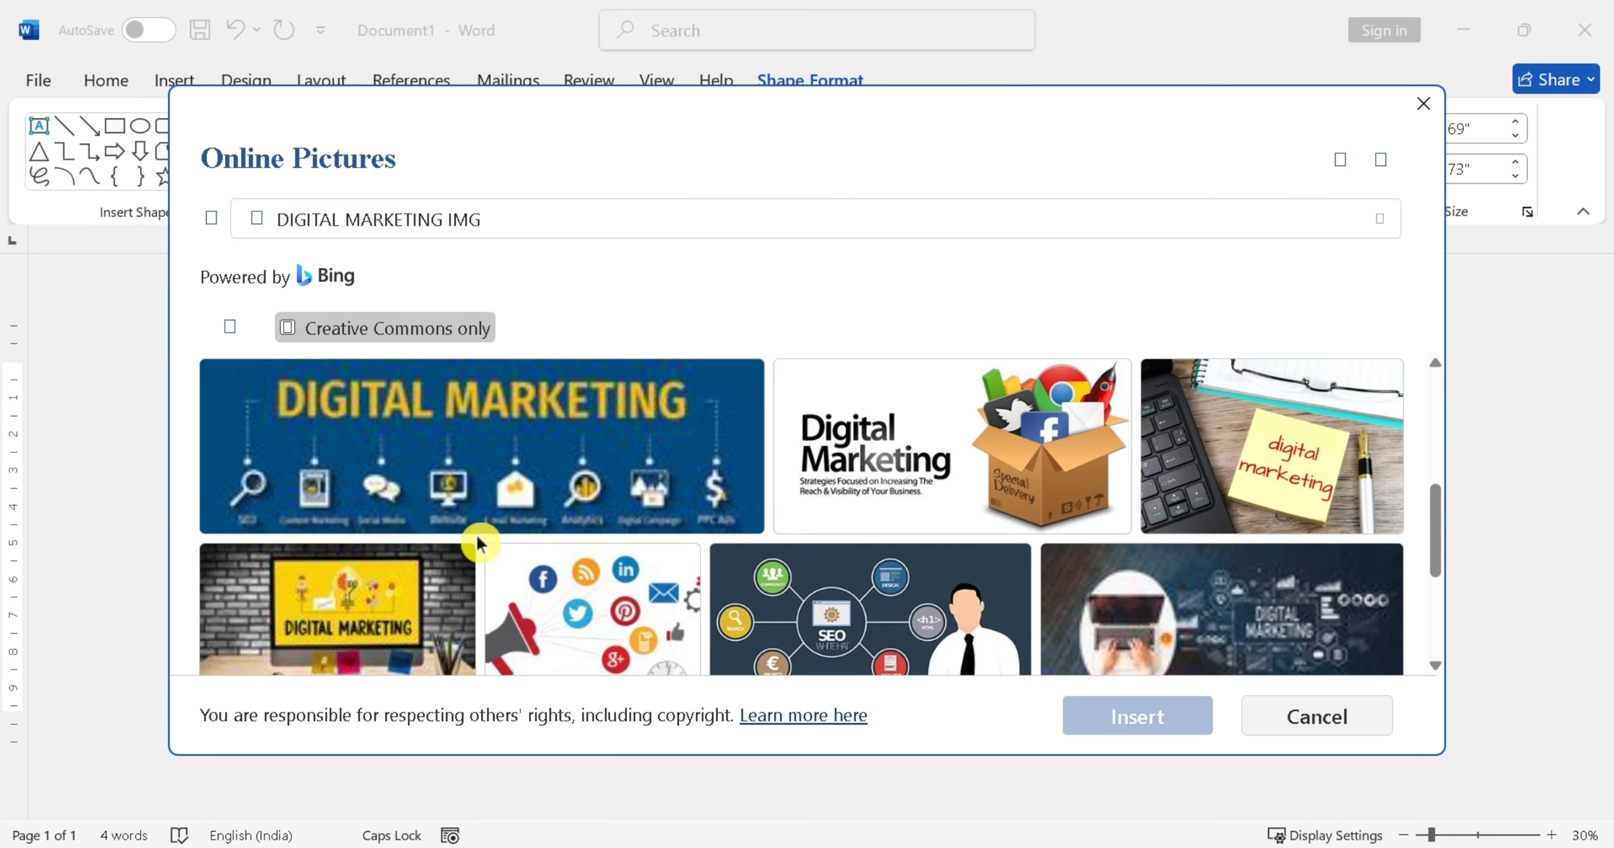
pyautogui.scroll(2, 837, 553)
pyautogui.click(837, 553)
pyautogui.click(1160, 717)
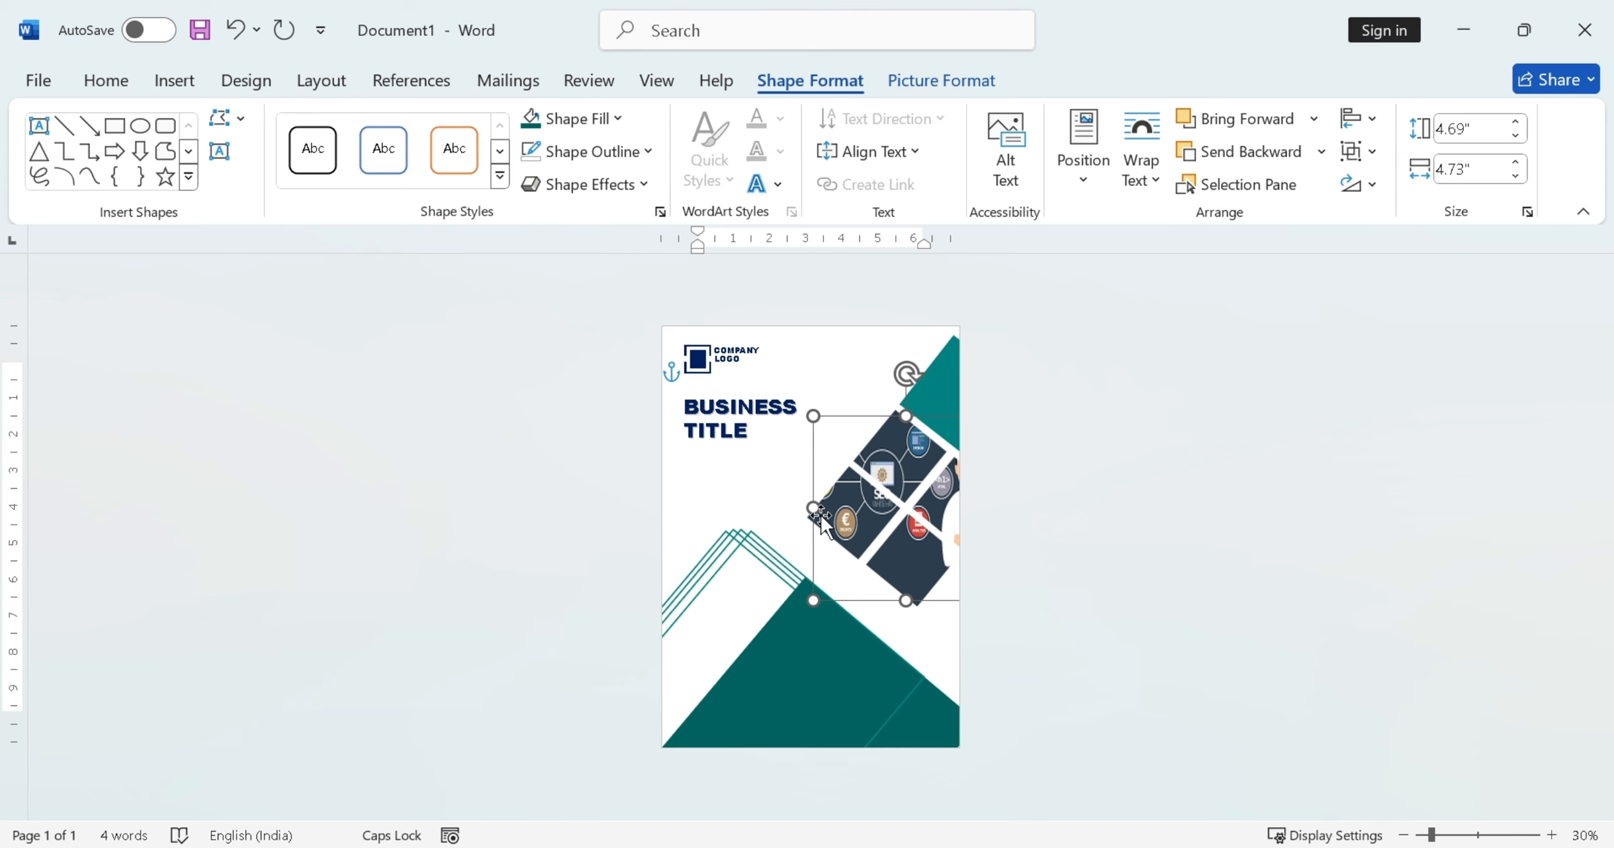
# Enlarge the picture-filled group slightly and move it down beside the upper right edge of the dark teal rectangle.
pyautogui.moveTo(813, 414); pyautogui.dragTo(792, 399)
pyautogui.moveTo(898, 516); pyautogui.dragTo(931, 588)
pyautogui.click(1085, 567)
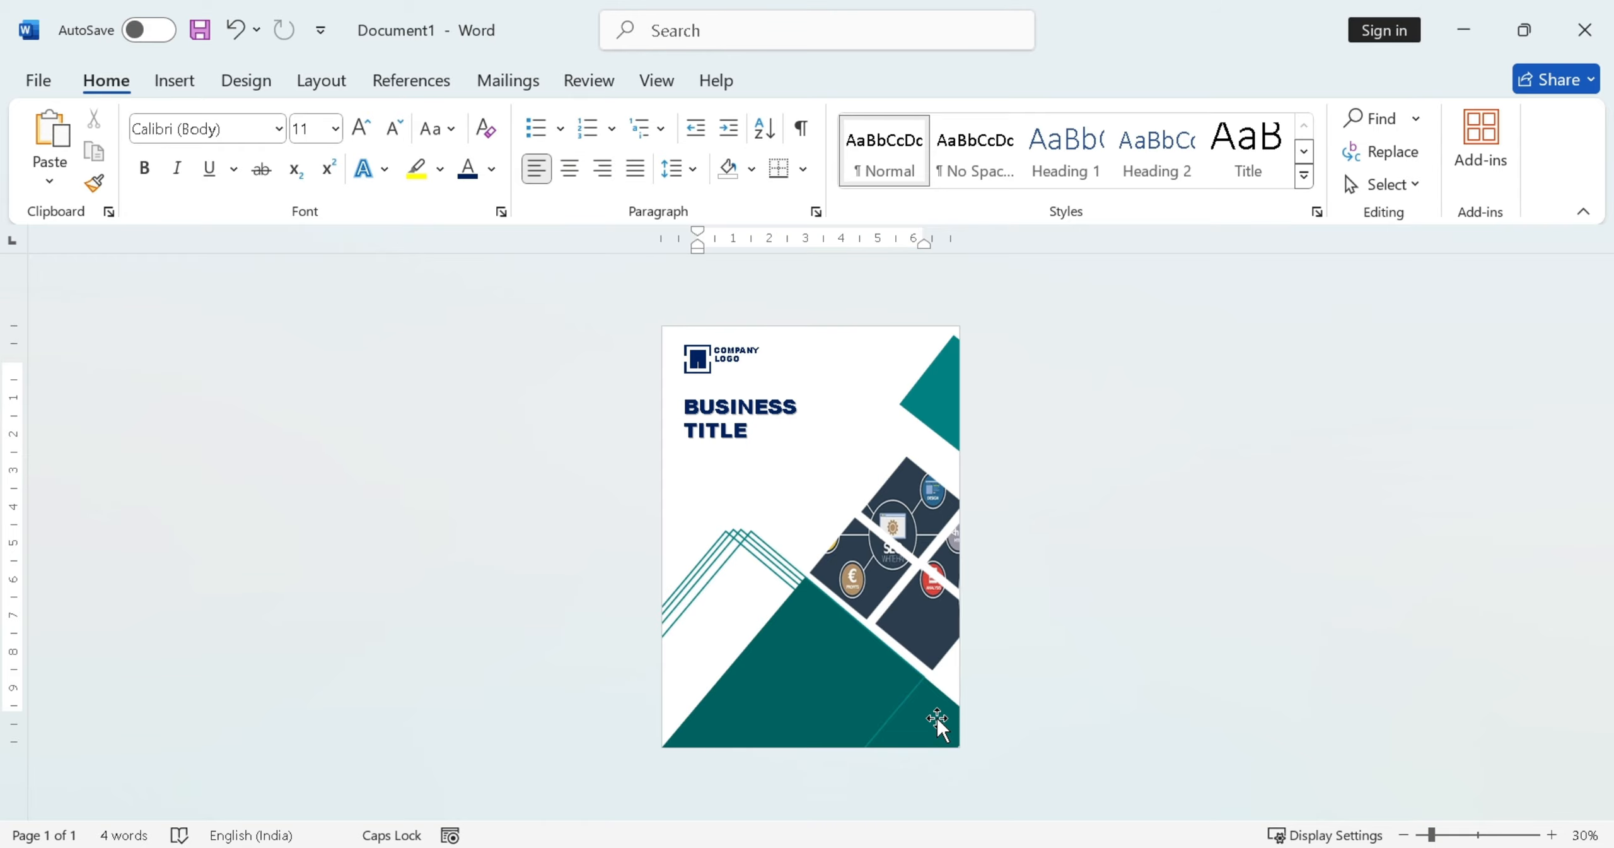
# Draw a rectangle about 4.02" high by 3.56" wide between the title and the picture-filled squares.
pyautogui.keyDown('ctrl'); pyautogui.scroll(2, 820, 543); pyautogui.keyUp('ctrl')
pyautogui.scroll(-1, 820, 546)
pyautogui.keyDown('ctrl'); pyautogui.scroll(-1, 820, 545); pyautogui.keyUp('ctrl')
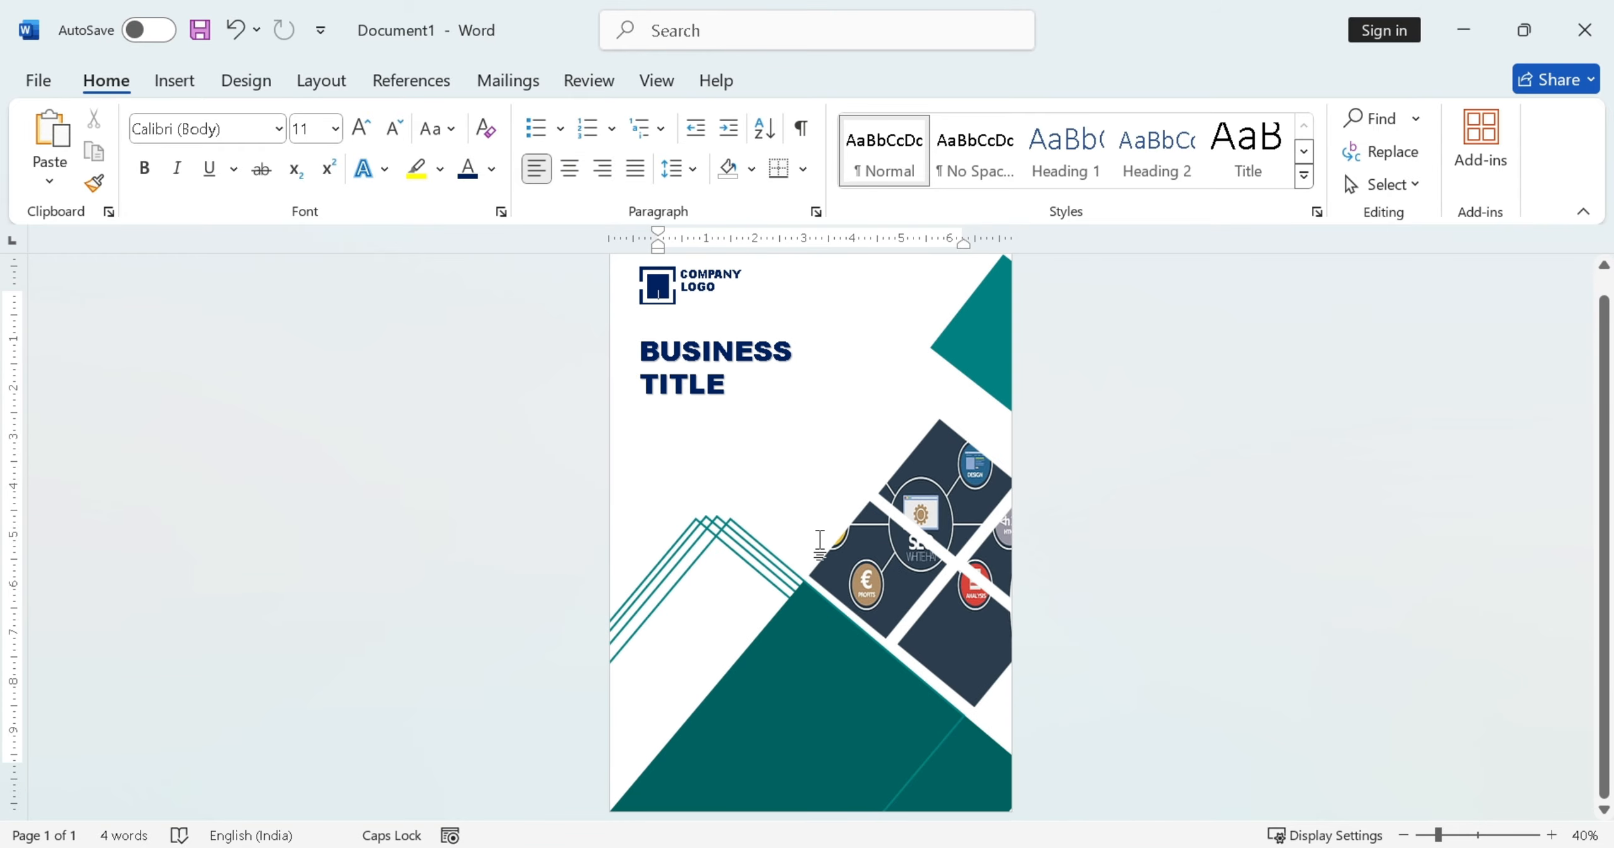
pyautogui.click(174, 80)
pyautogui.click(355, 119)
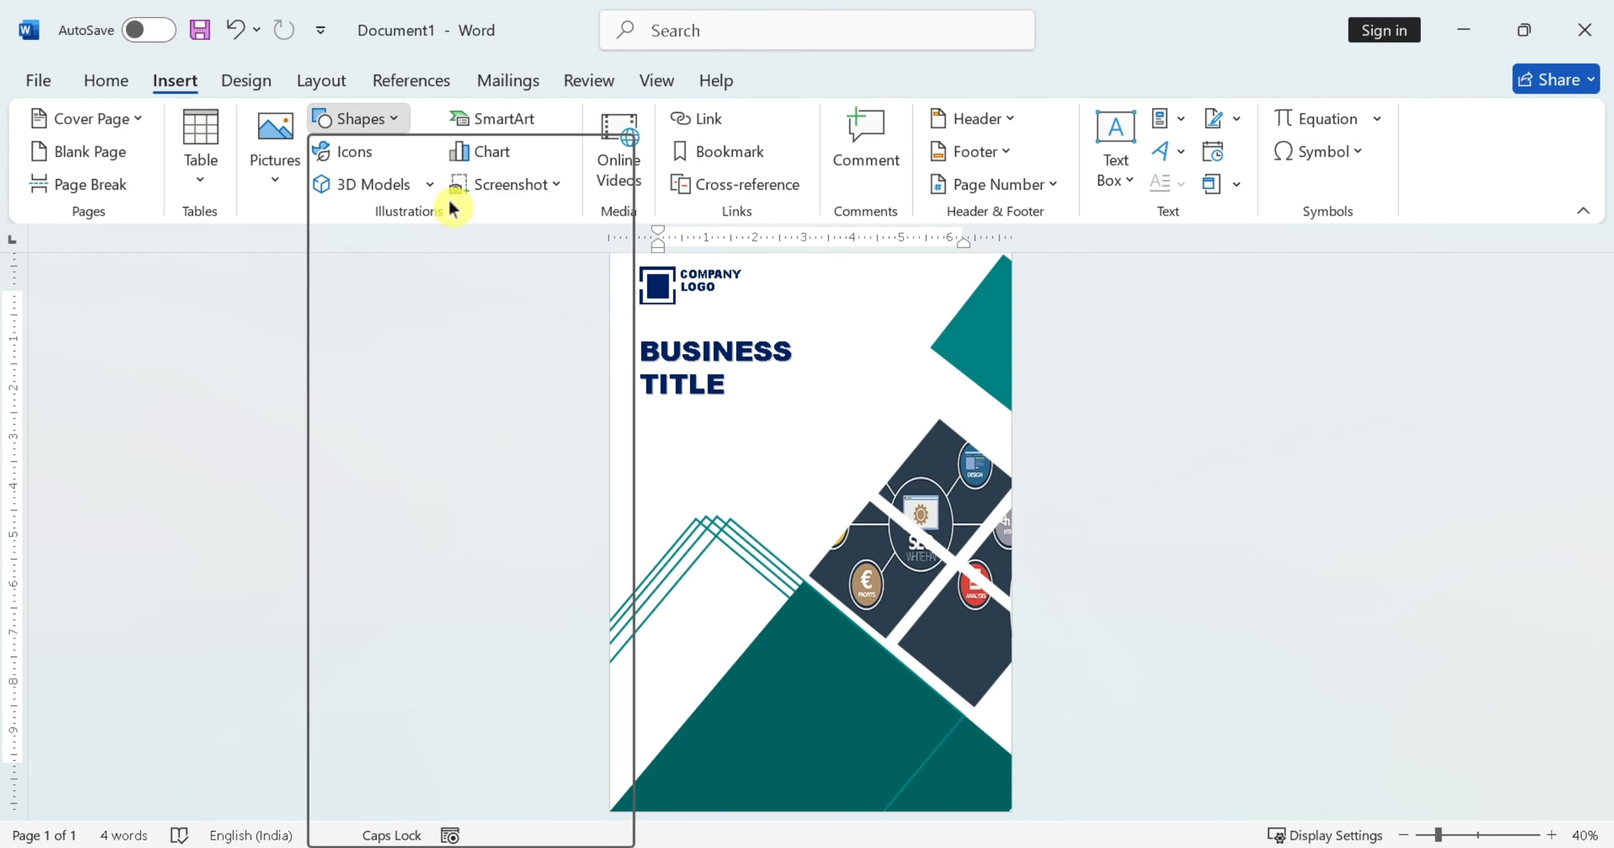
pyautogui.click(469, 151)
pyautogui.moveTo(929, 345)
pyautogui.mouseDown()
pyautogui.moveTo(757, 517)
pyautogui.moveTo(756, 541)
pyautogui.mouseUp()
# Edit the new rectangle's points into a slanted band about 4.62" high by 4.02" wide, parallel to the picture squares' upper left edge.
pyautogui.click(228, 121)
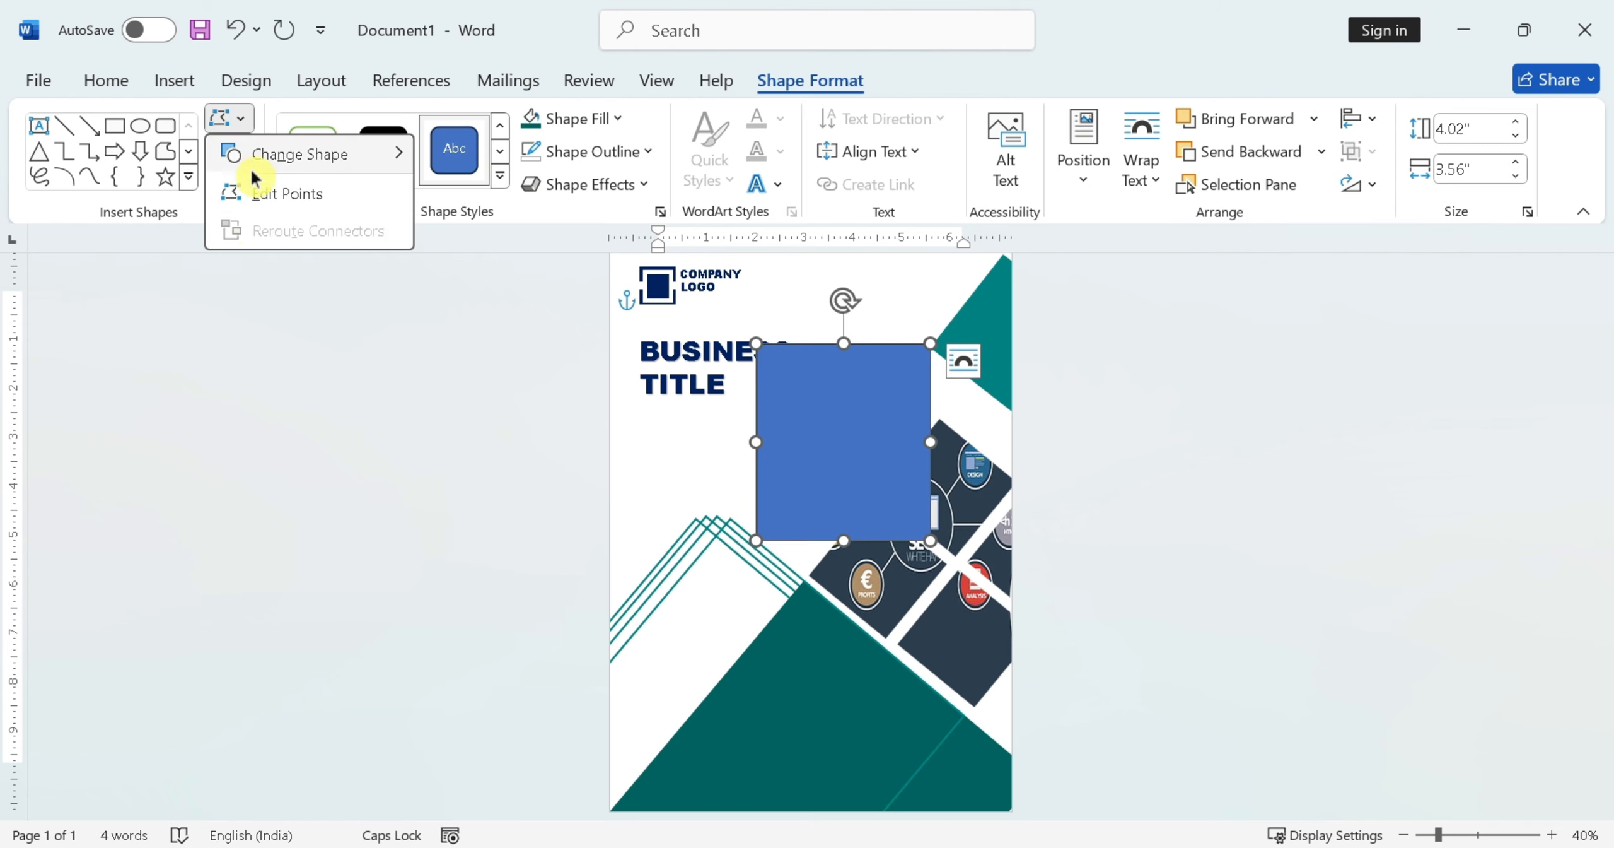
pyautogui.click(268, 193)
pyautogui.moveTo(757, 345); pyautogui.dragTo(939, 386)
pyautogui.moveTo(930, 541); pyautogui.dragTo(798, 574)
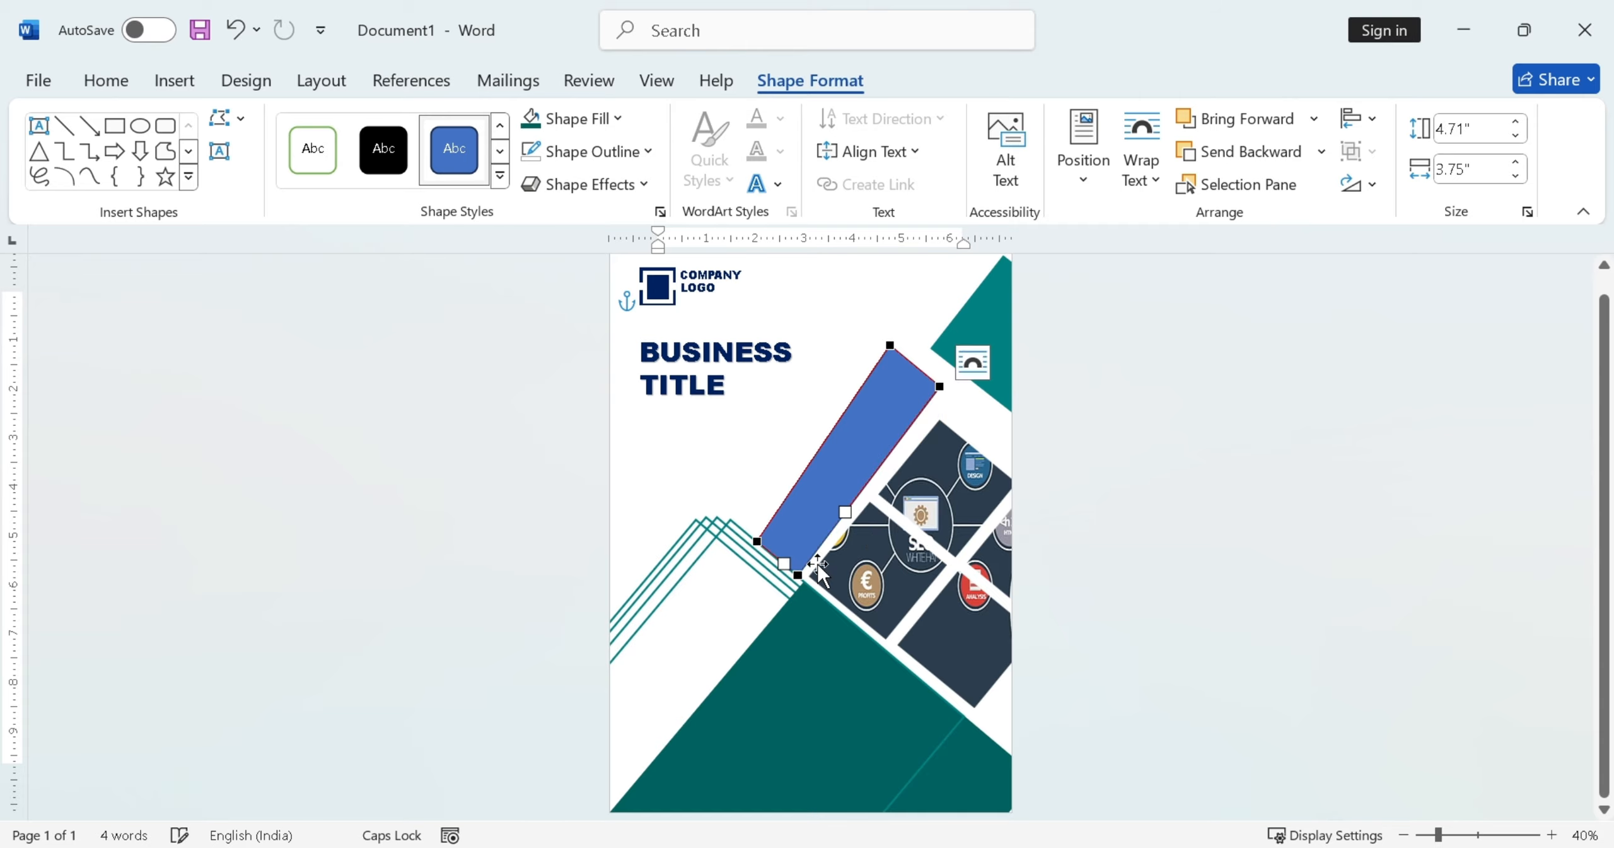
pyautogui.moveTo(937, 386); pyautogui.dragTo(917, 347)
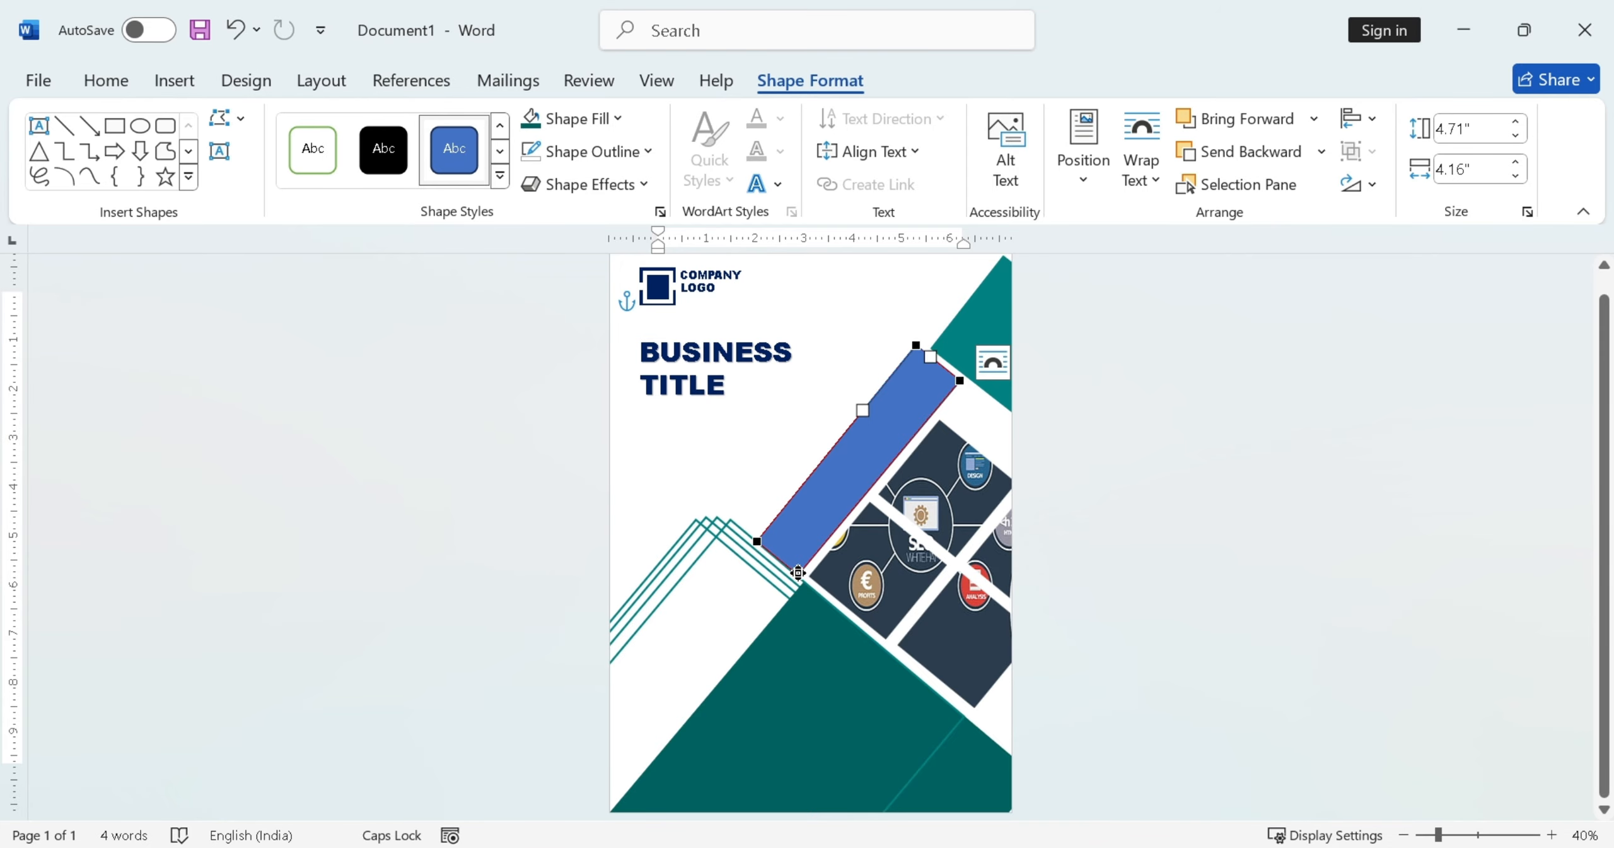
pyautogui.moveTo(798, 572); pyautogui.dragTo(767, 535)
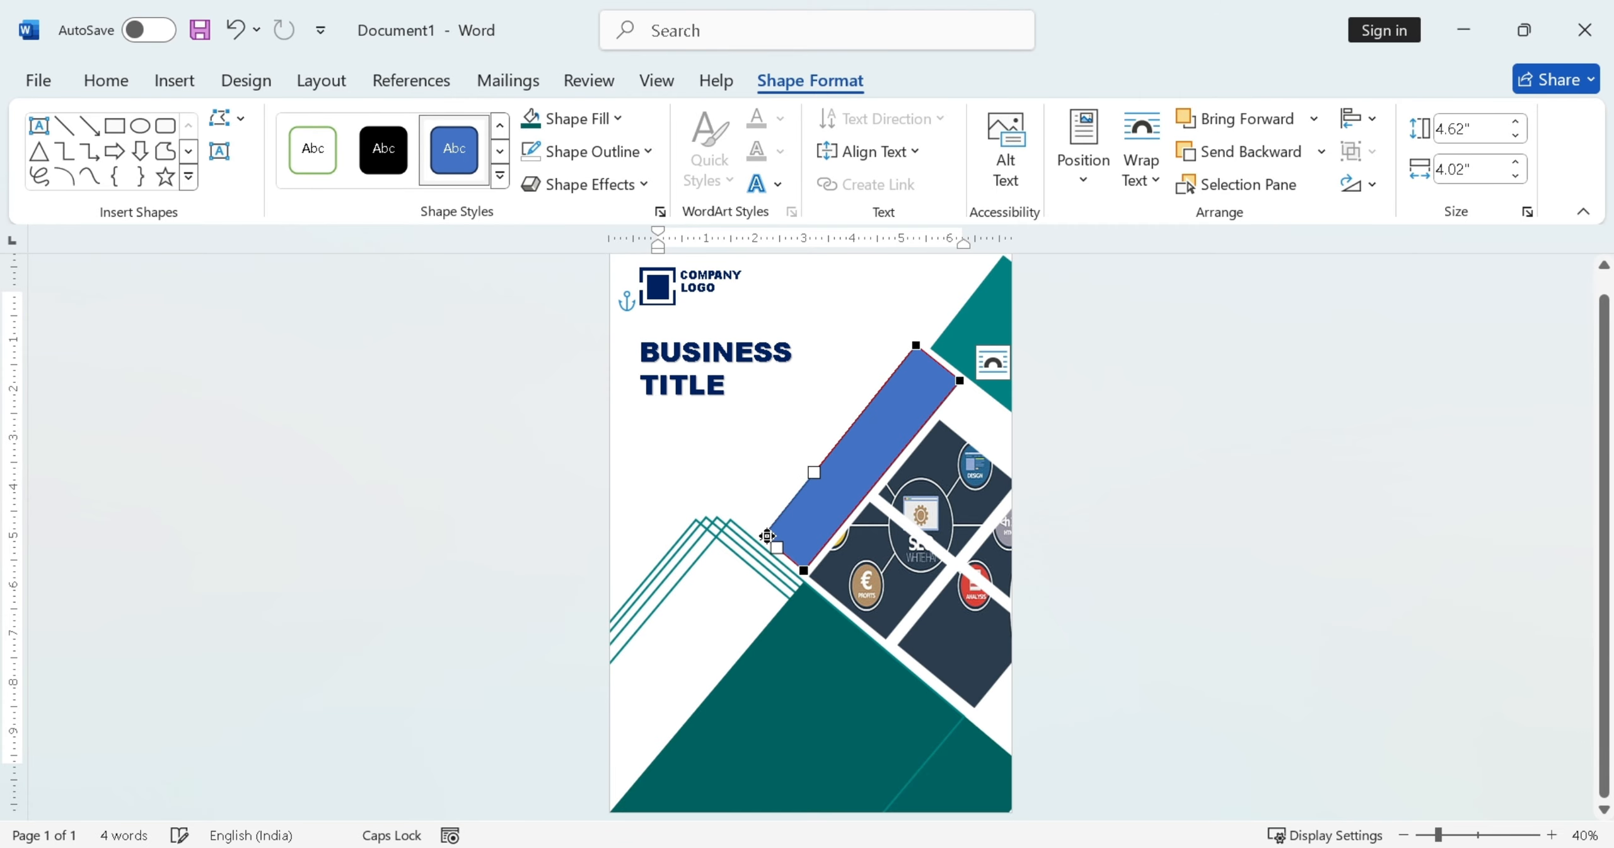
# Finish editing the slanted blue band's points and remove its outline.
pyautogui.scroll(5, 858, 555)
pyautogui.scroll(-4, 854, 558)
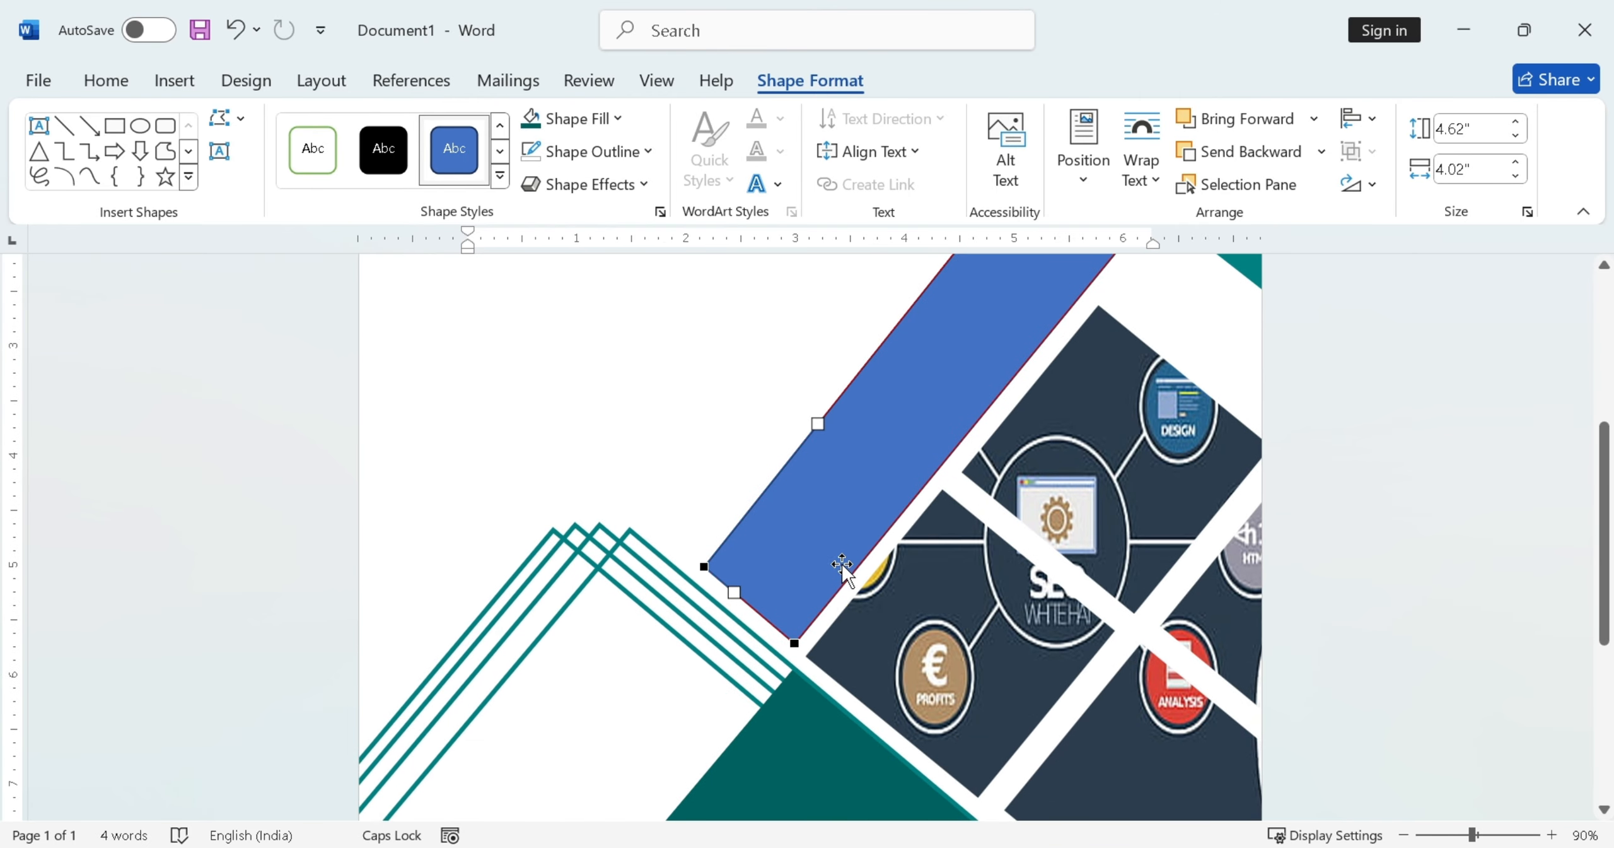
pyautogui.click(850, 548)
pyautogui.click(799, 538)
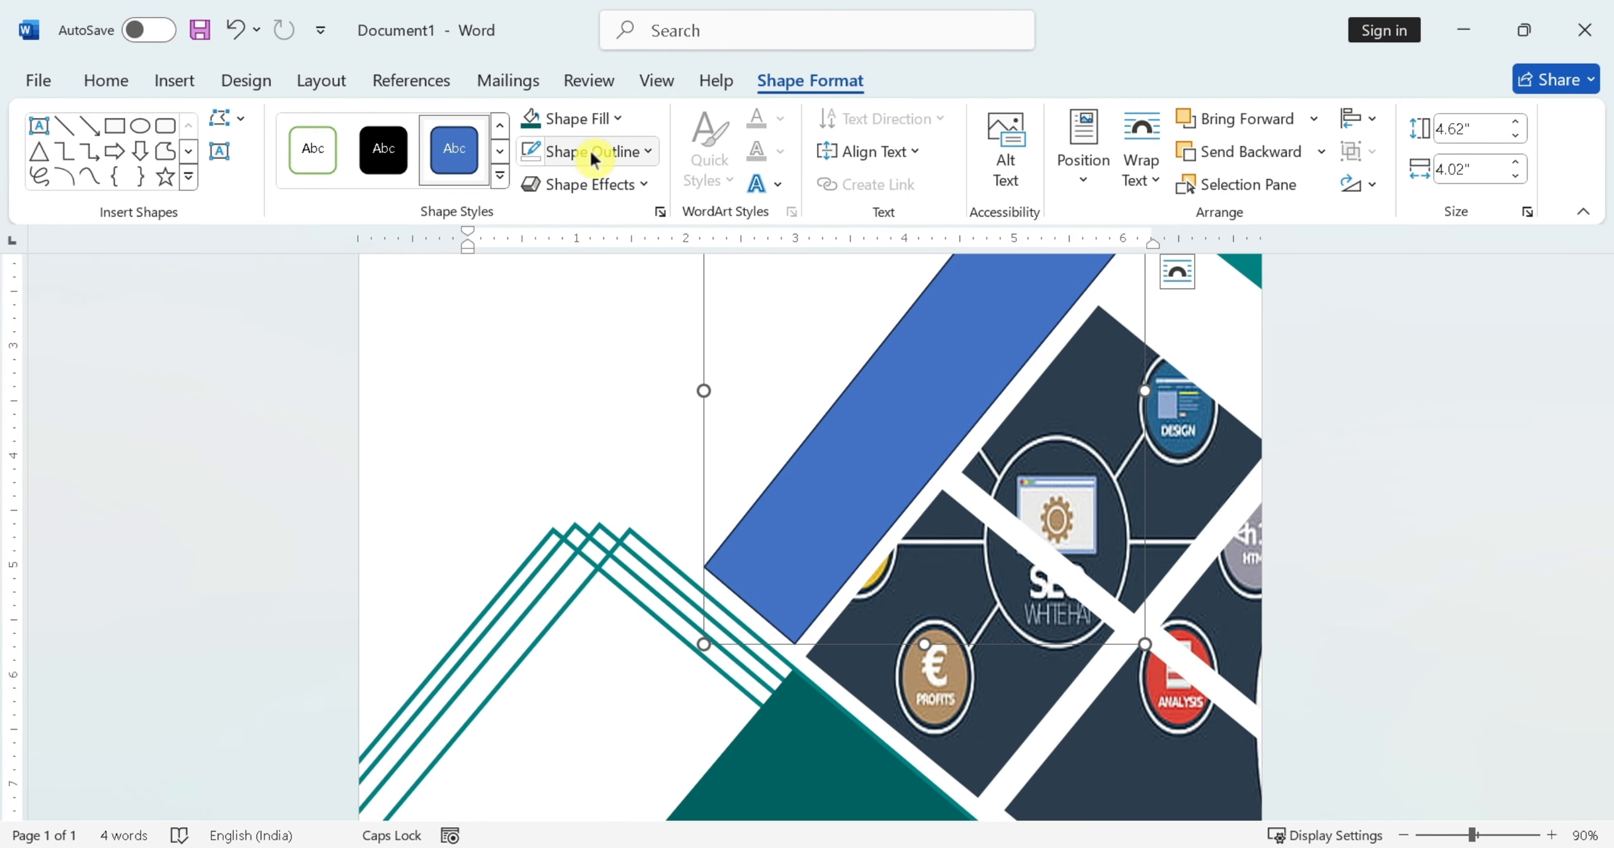
pyautogui.click(590, 151)
pyautogui.click(595, 504)
pyautogui.scroll(-2, 864, 519)
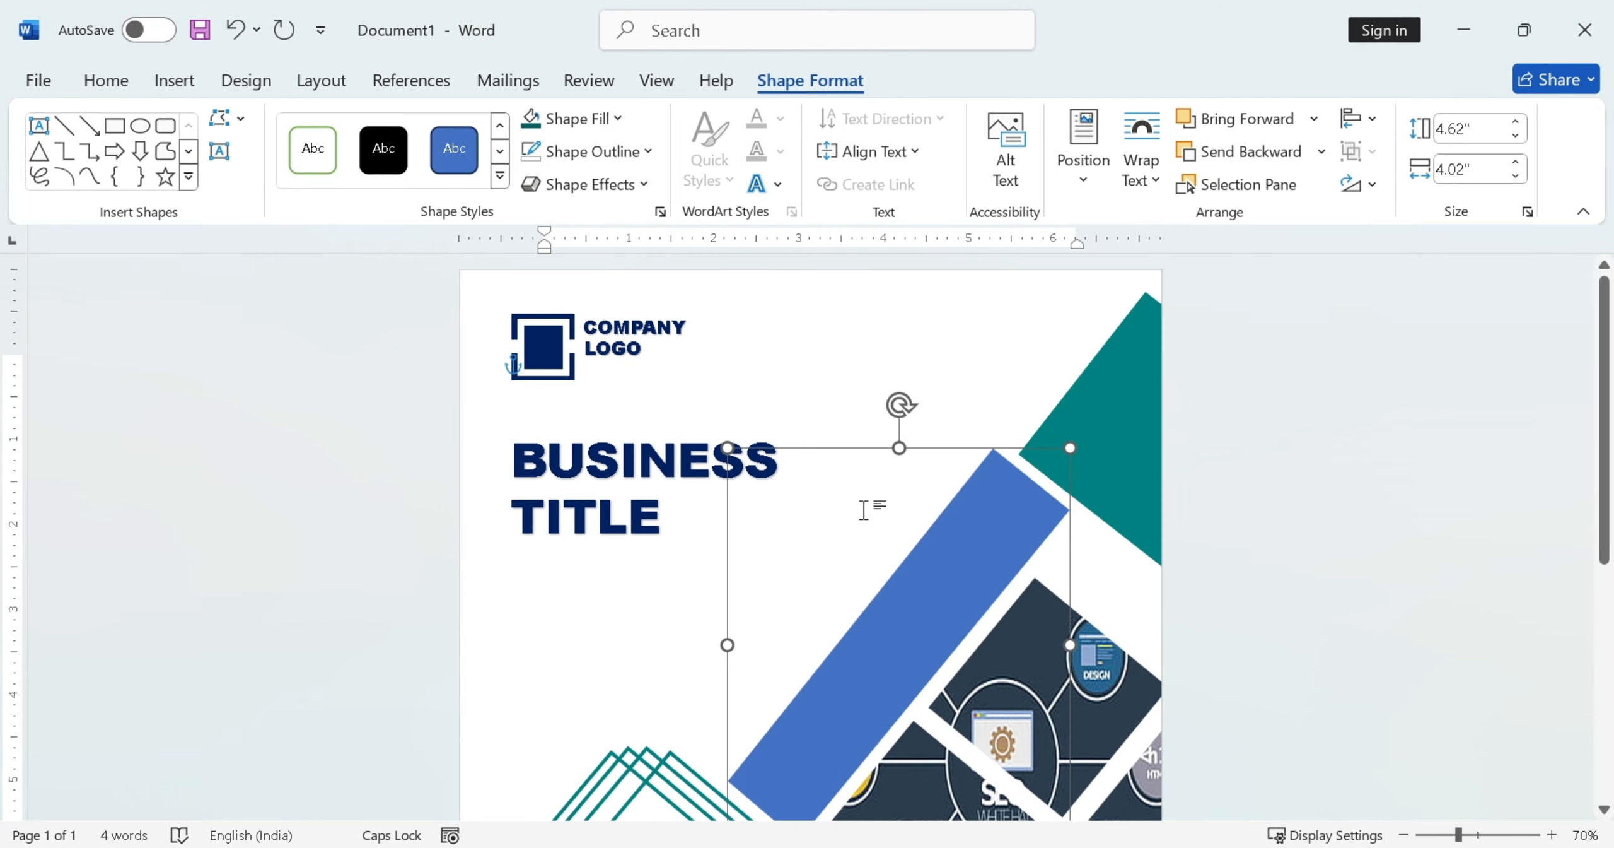
pyautogui.scroll(-2, 879, 526)
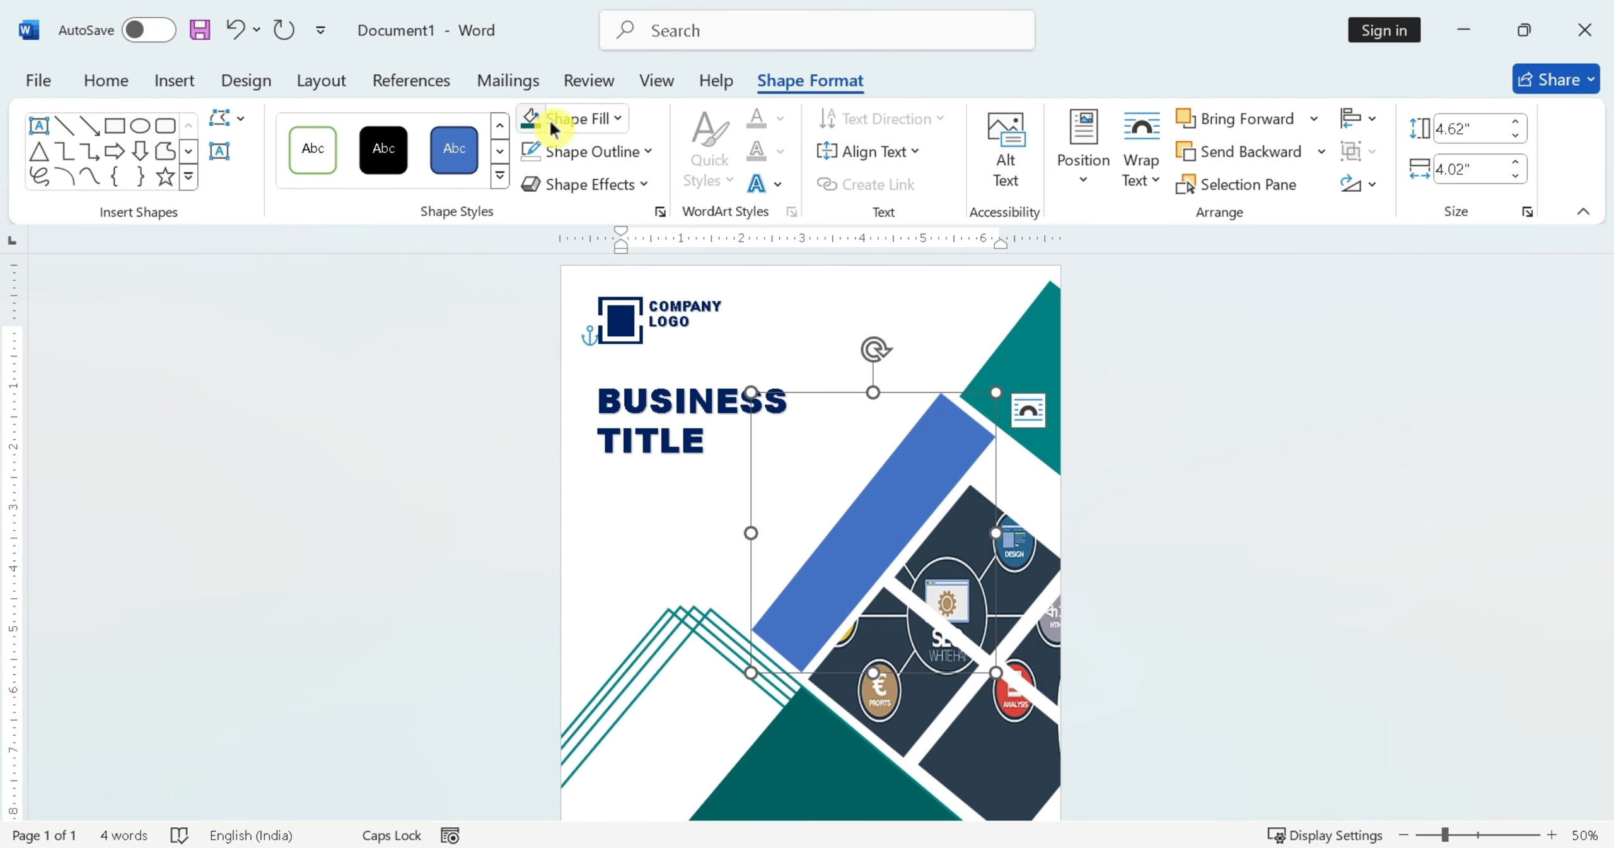
pyautogui.click(617, 119)
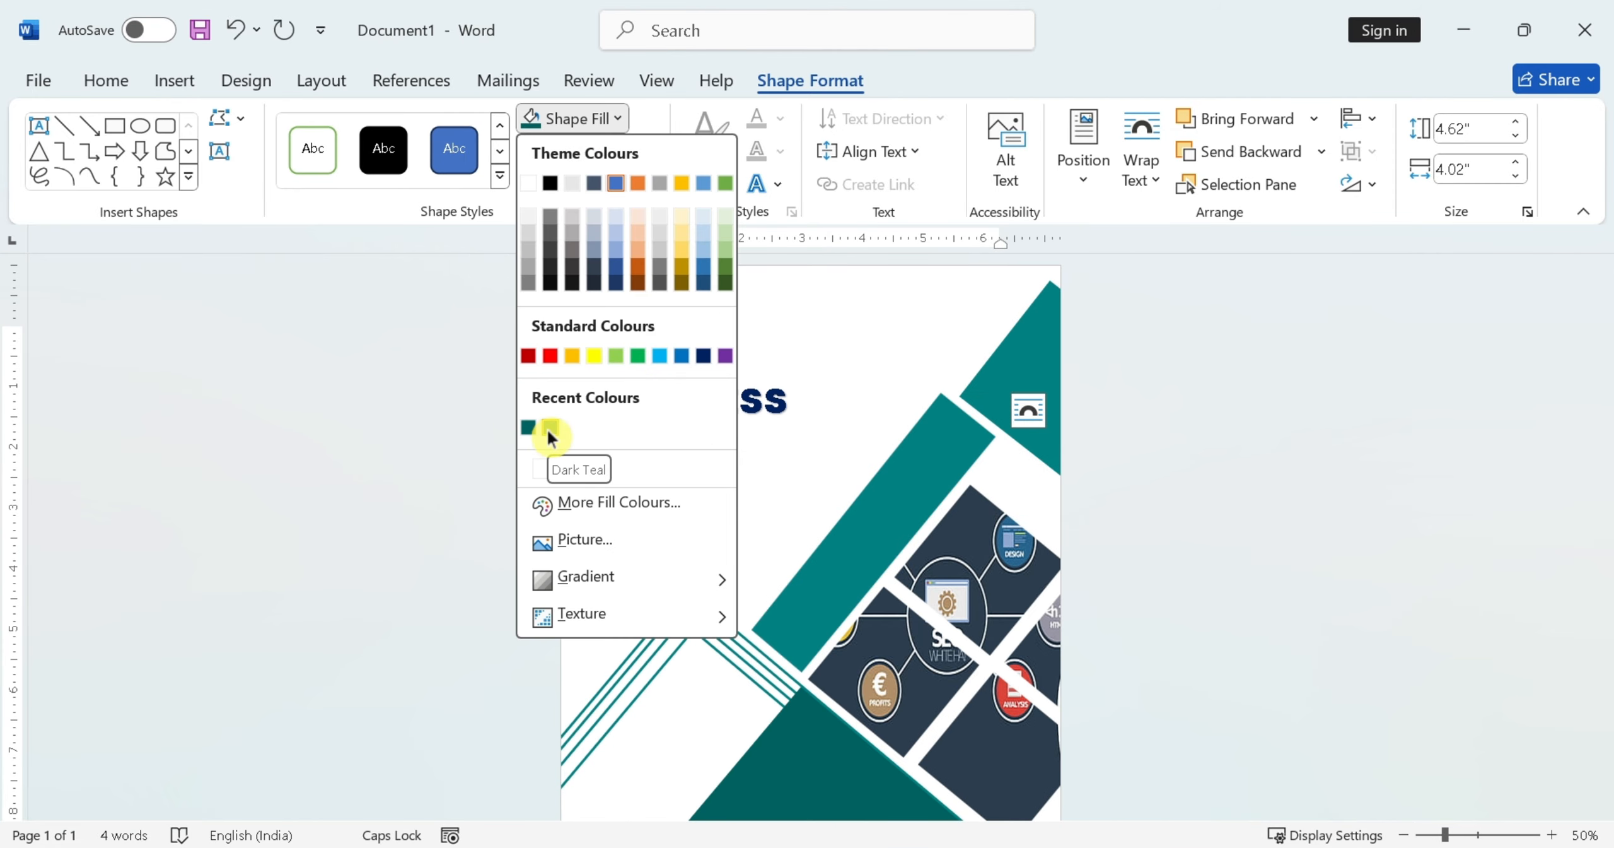
pyautogui.click(599, 503)
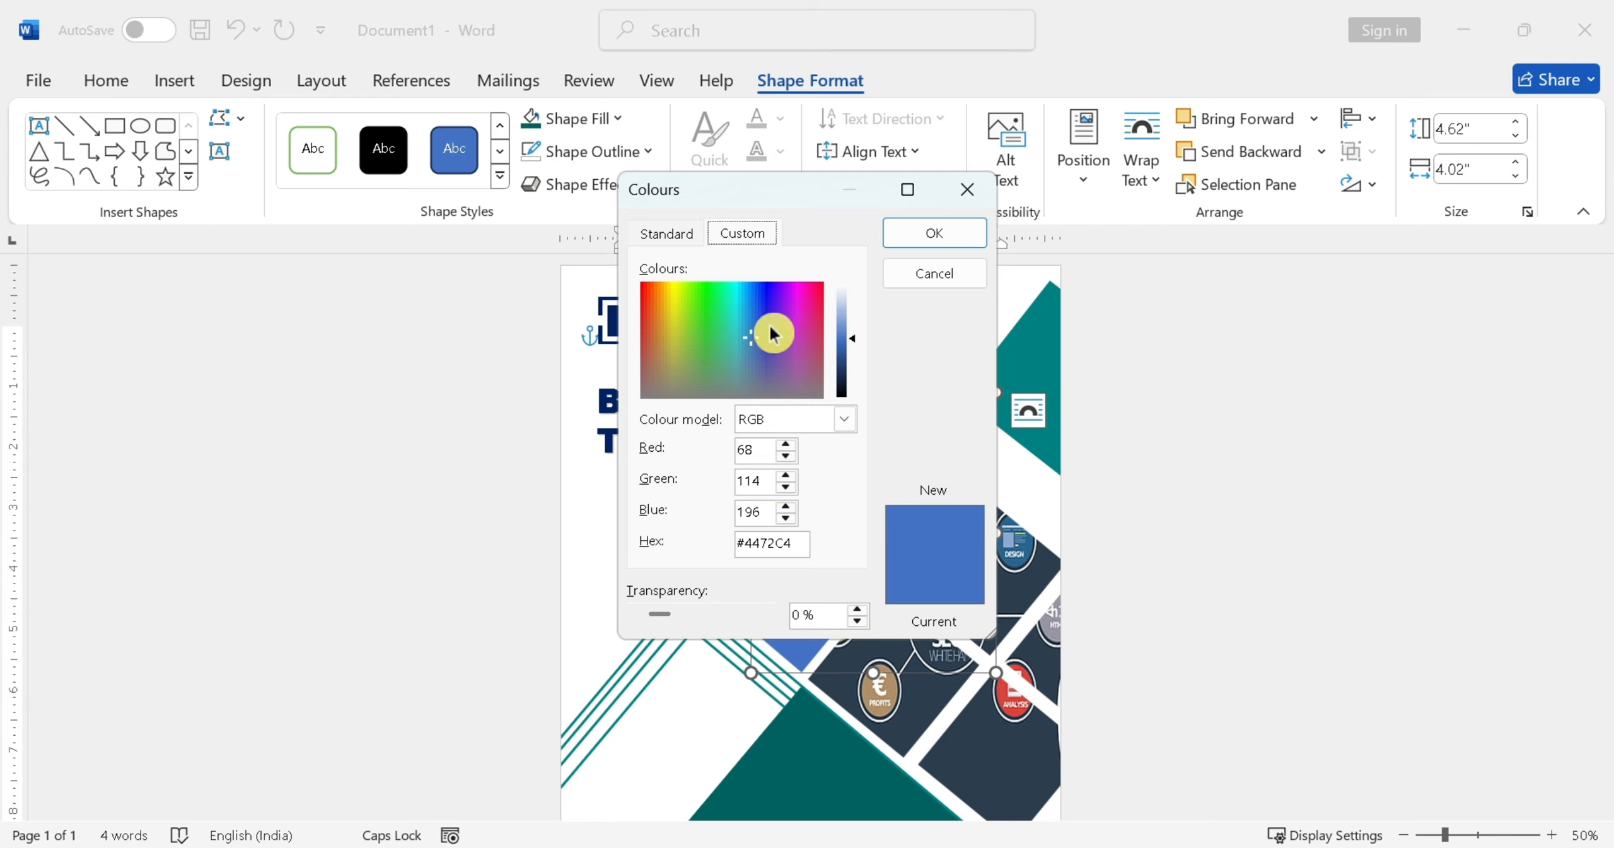
pyautogui.moveTo(768, 332); pyautogui.dragTo(725, 307)
pyautogui.click(842, 372)
pyautogui.moveTo(842, 372); pyautogui.dragTo(840, 398)
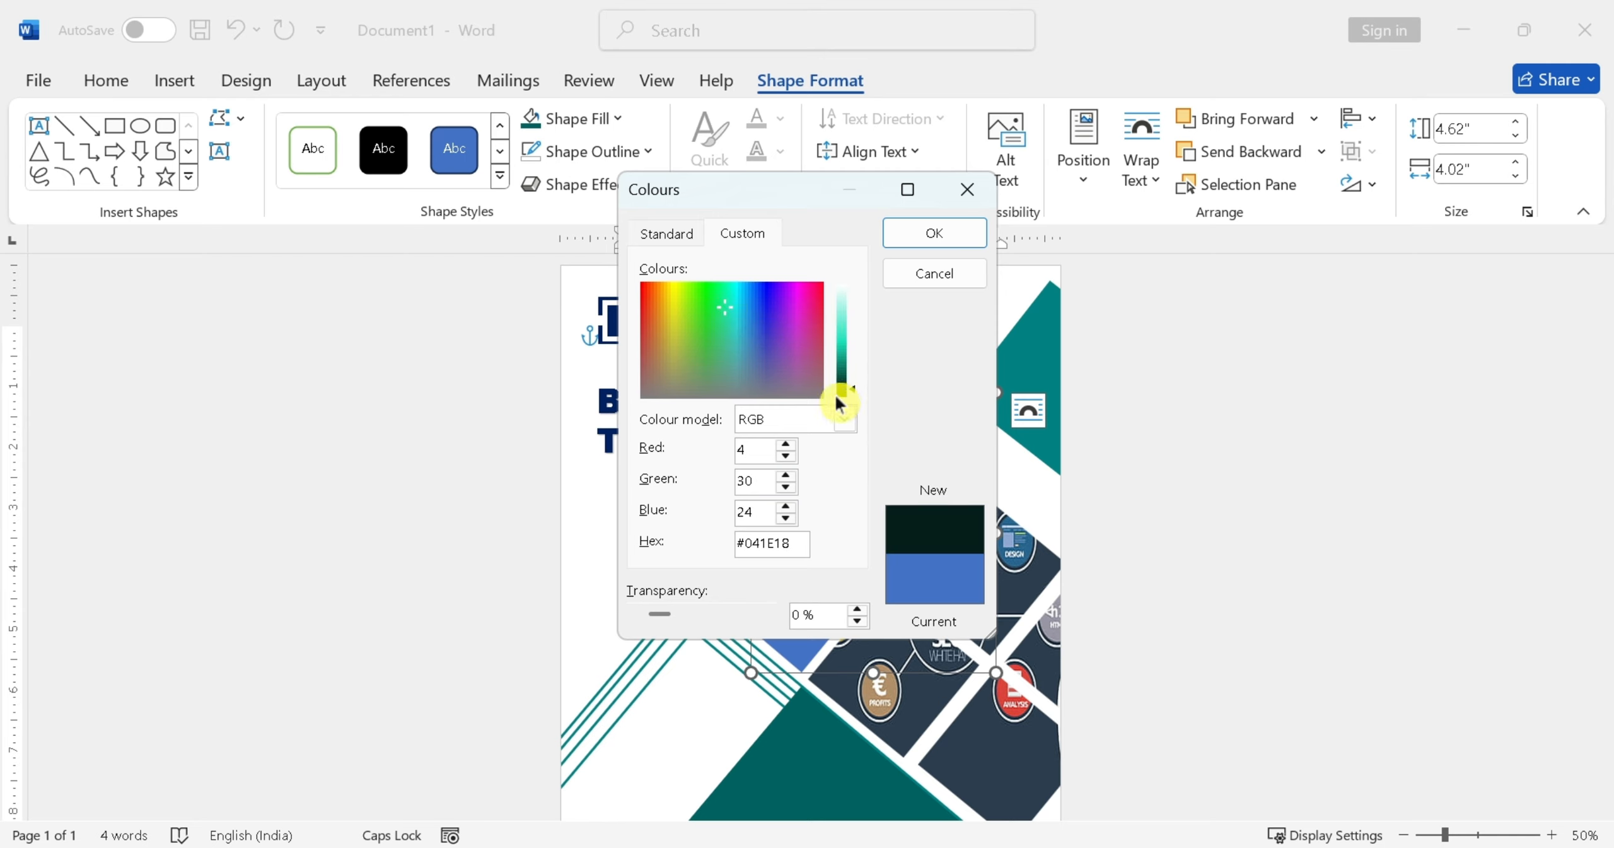
pyautogui.click(935, 273)
# Start a picture fill for the slanted blue band and search online pictures for "business img".
pyautogui.click(617, 118)
pyautogui.click(633, 539)
pyautogui.click(865, 461)
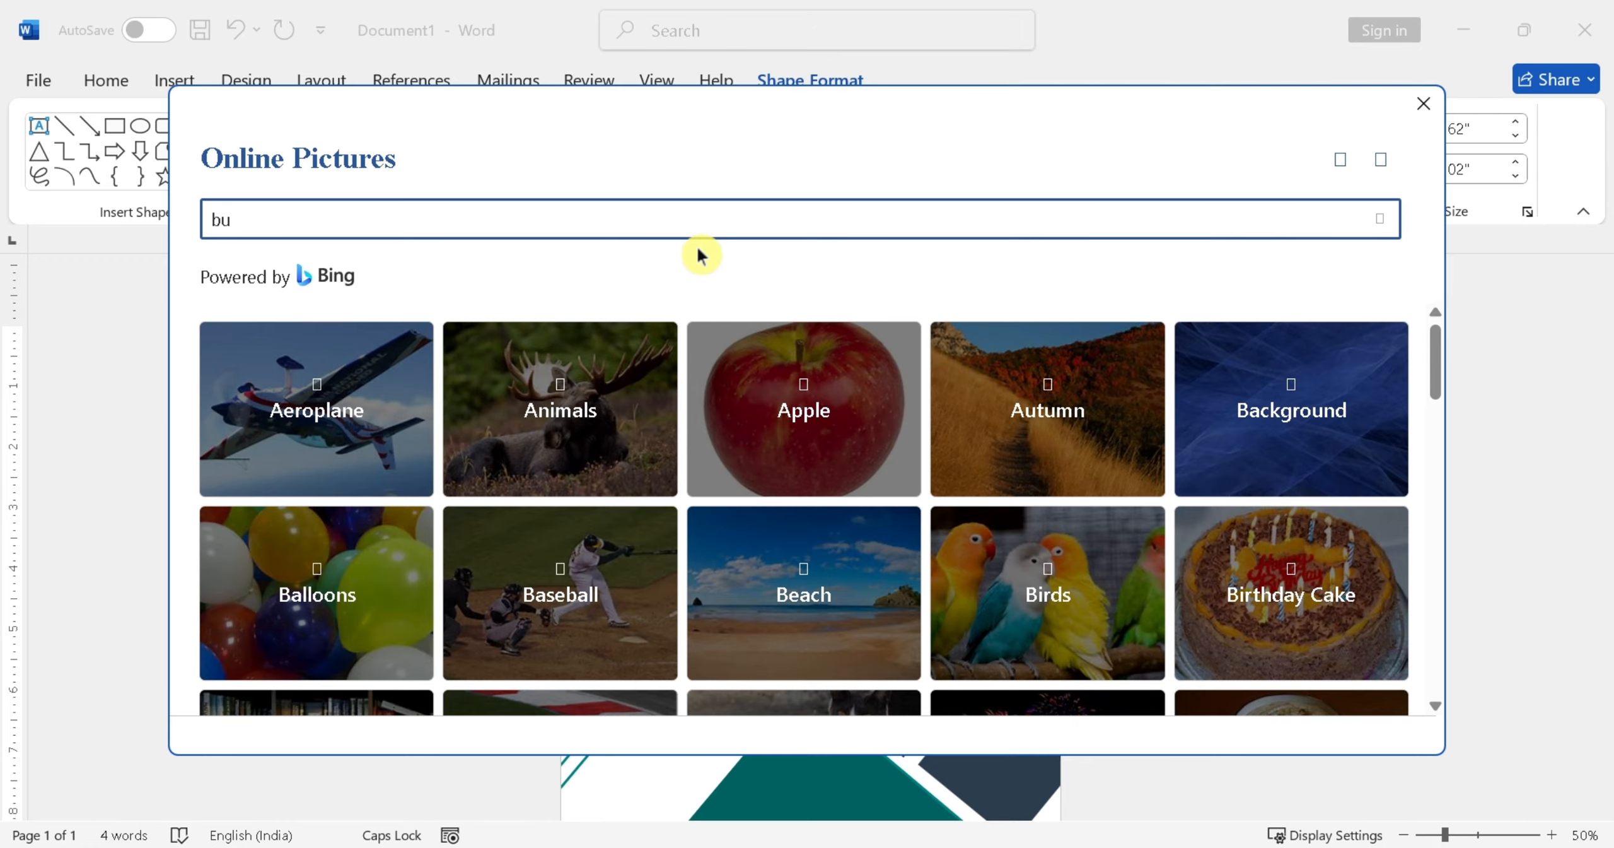
pyautogui.write('business imb')
pyautogui.press('BackSpace')
pyautogui.write('g')
pyautogui.press('Return')
# Turn off the Creative Commons only filter and fill the slanted band with the picture of white "BUSINESS" lettering on a glass building.
pyautogui.scroll(-5, 773, 508)
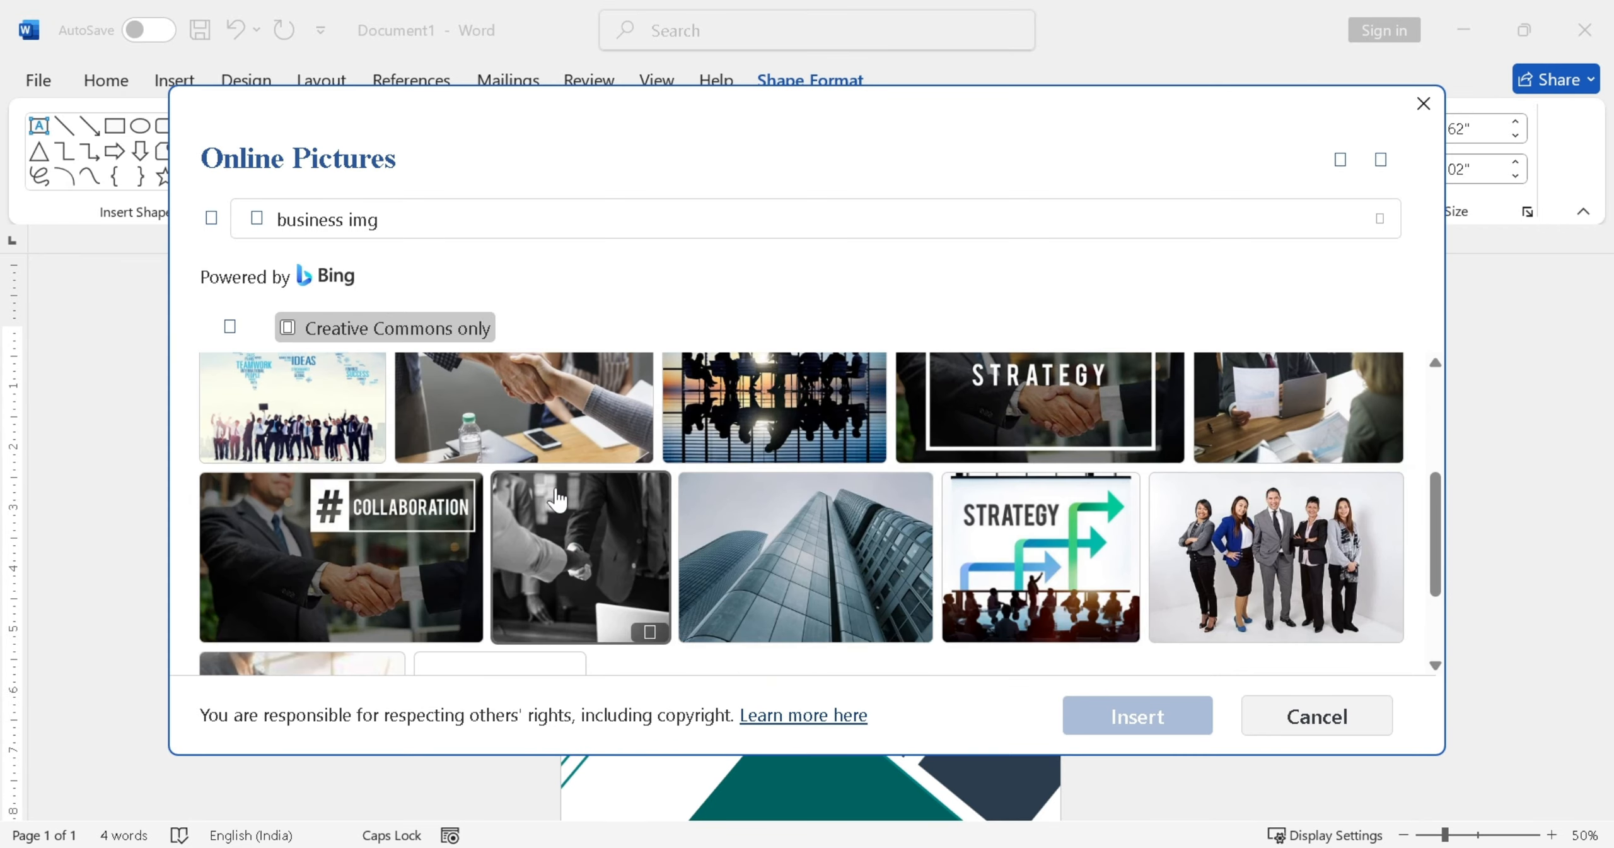
pyautogui.scroll(2, 776, 507)
pyautogui.scroll(4, 776, 504)
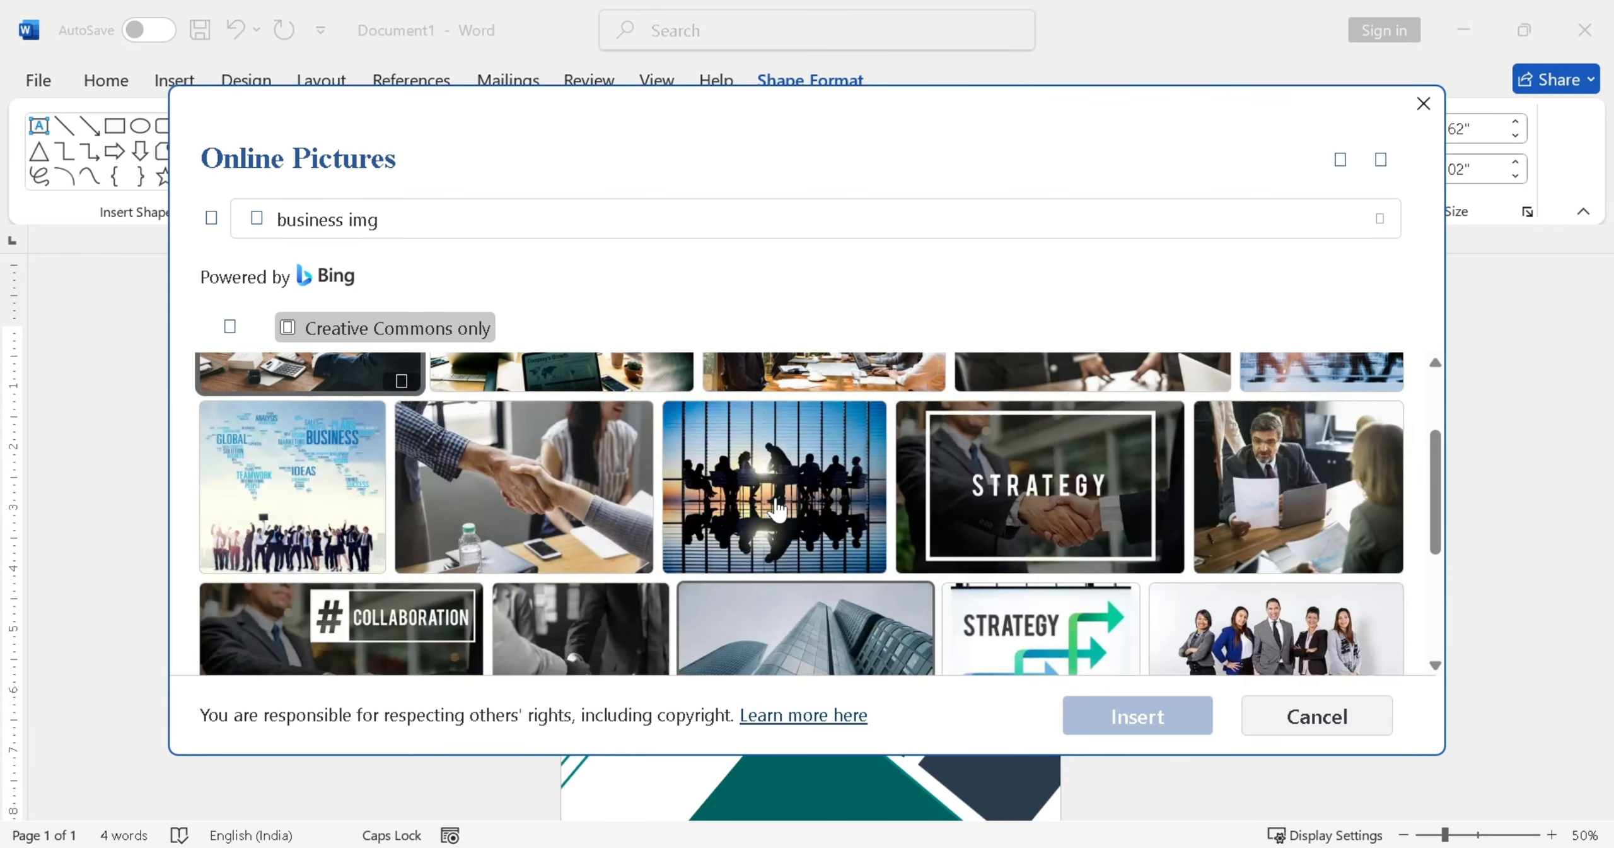
pyautogui.click(457, 334)
pyautogui.scroll(-10, 915, 404)
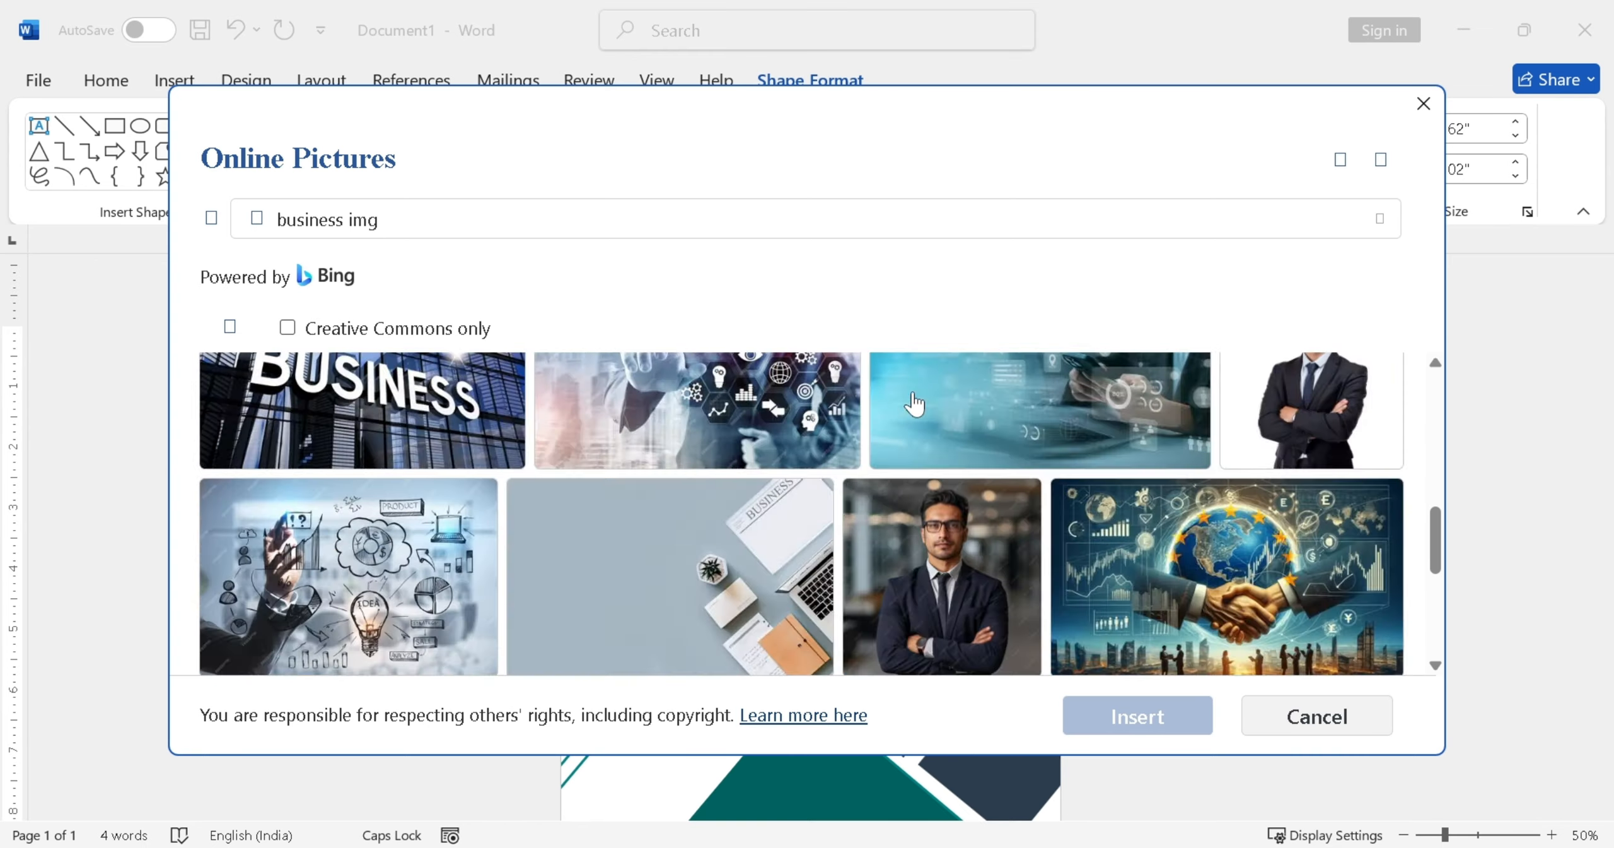
pyautogui.scroll(3, 914, 403)
pyautogui.scroll(-5, 914, 404)
pyautogui.scroll(2, 914, 404)
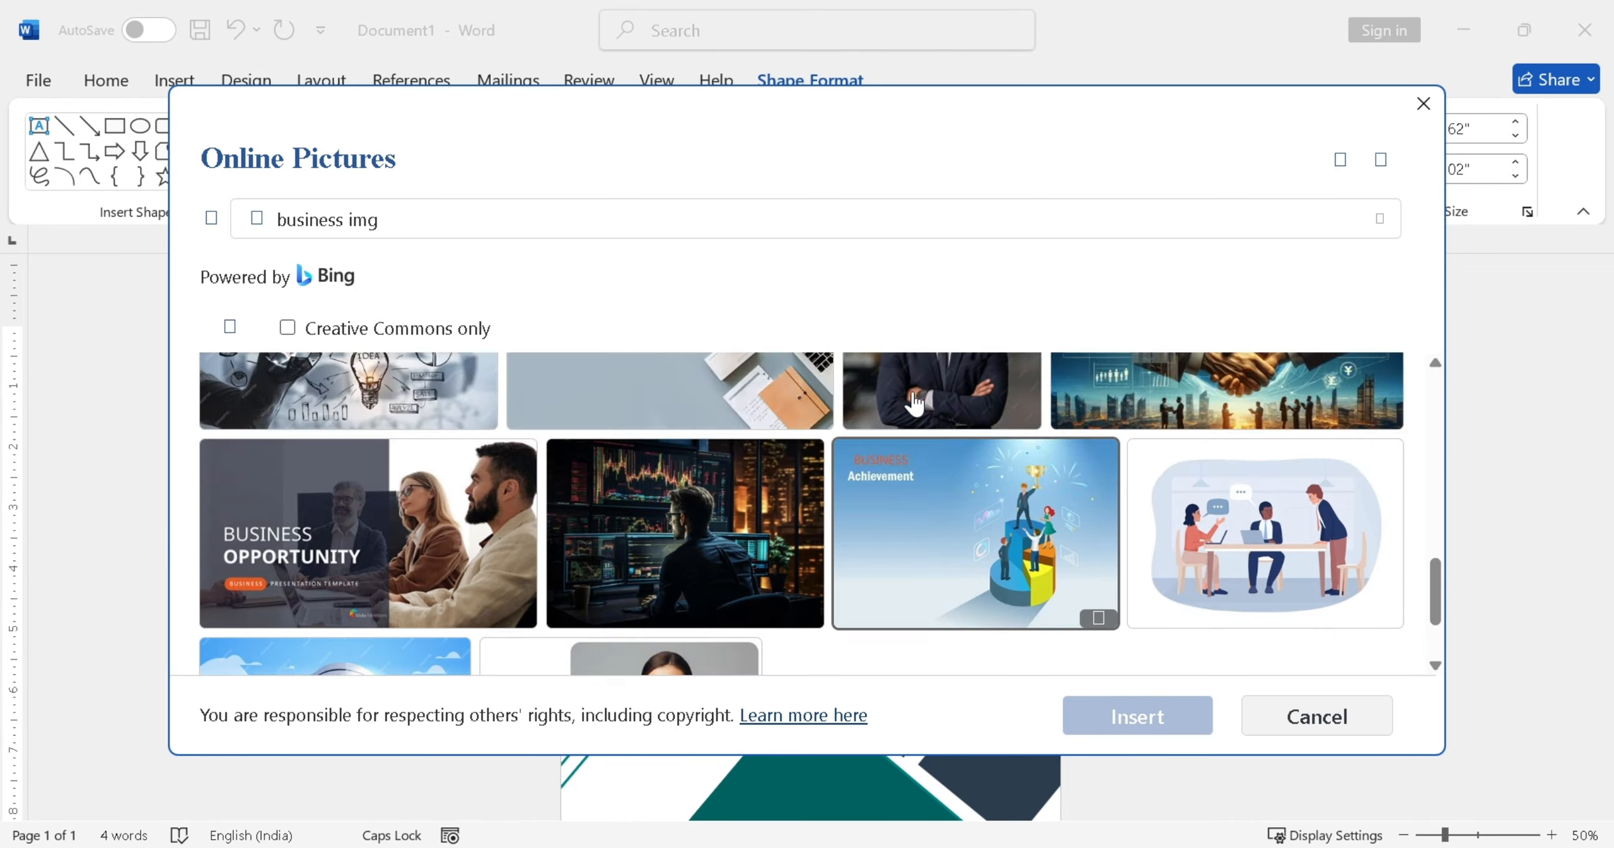
pyautogui.scroll(-2, 914, 404)
pyautogui.scroll(5, 914, 403)
pyautogui.scroll(1, 643, 434)
pyautogui.click(467, 533)
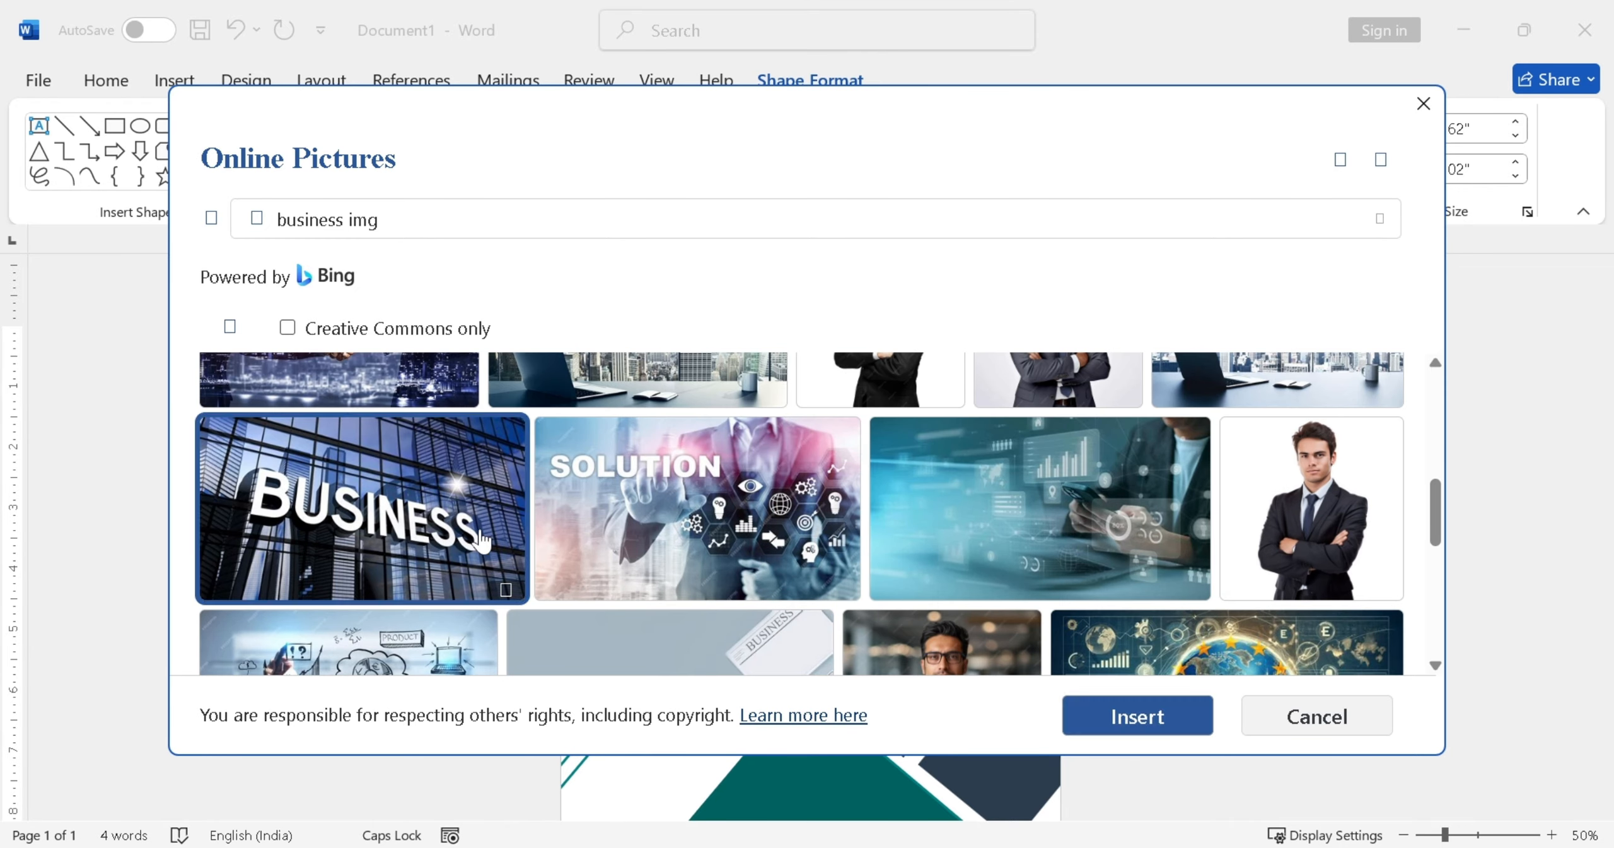
pyautogui.click(1140, 707)
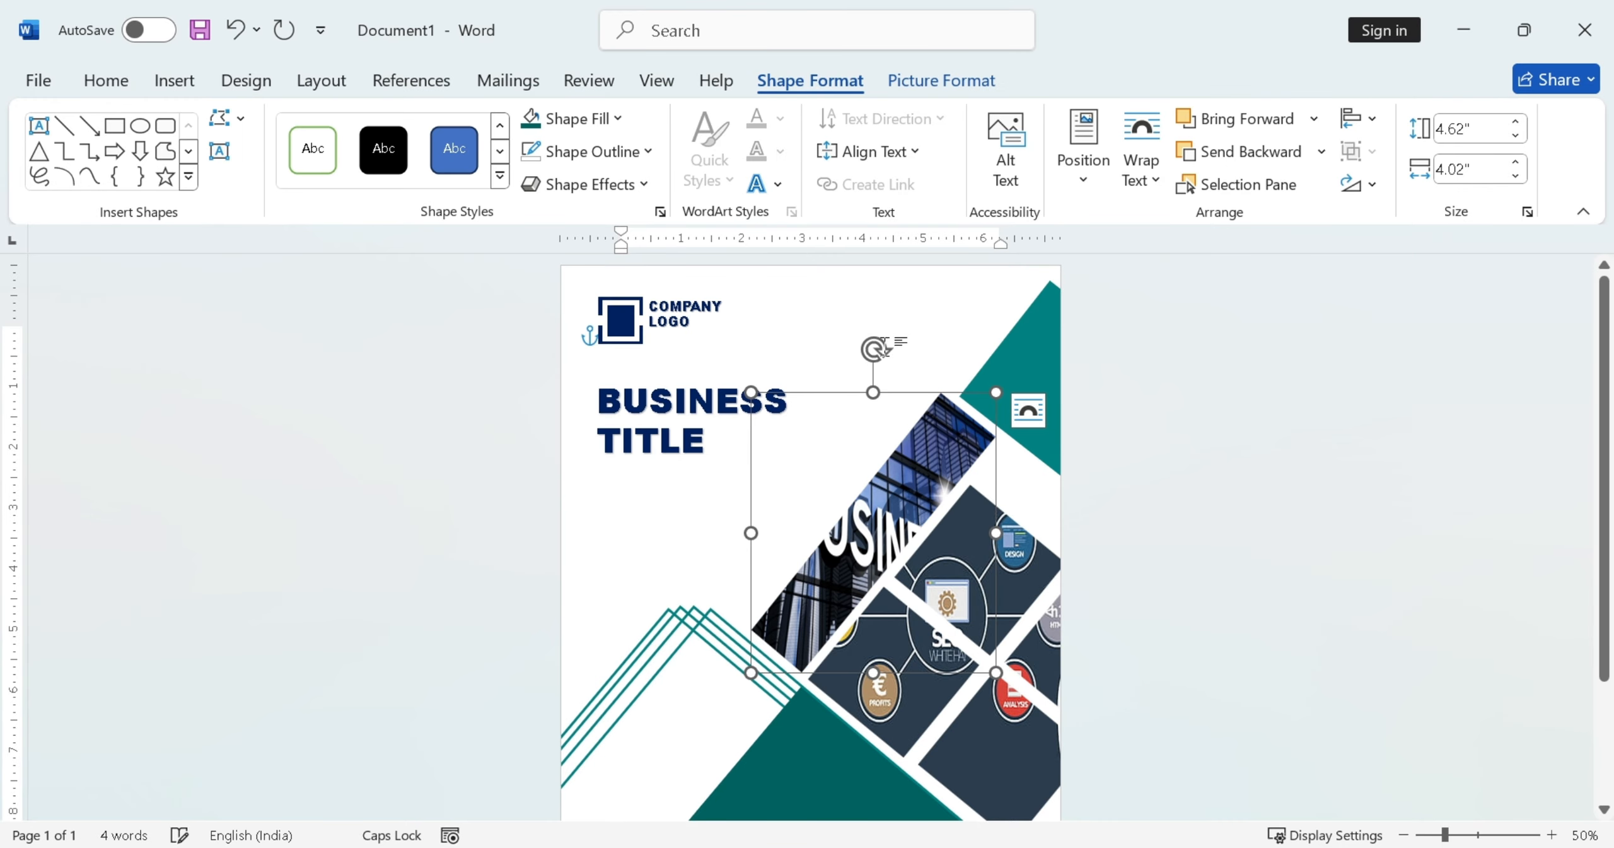
# Insert a plain black WordArt text and place it in the middle of the dark teal shape on the lower page.
pyautogui.click(918, 317)
pyautogui.scroll(-5, 898, 468)
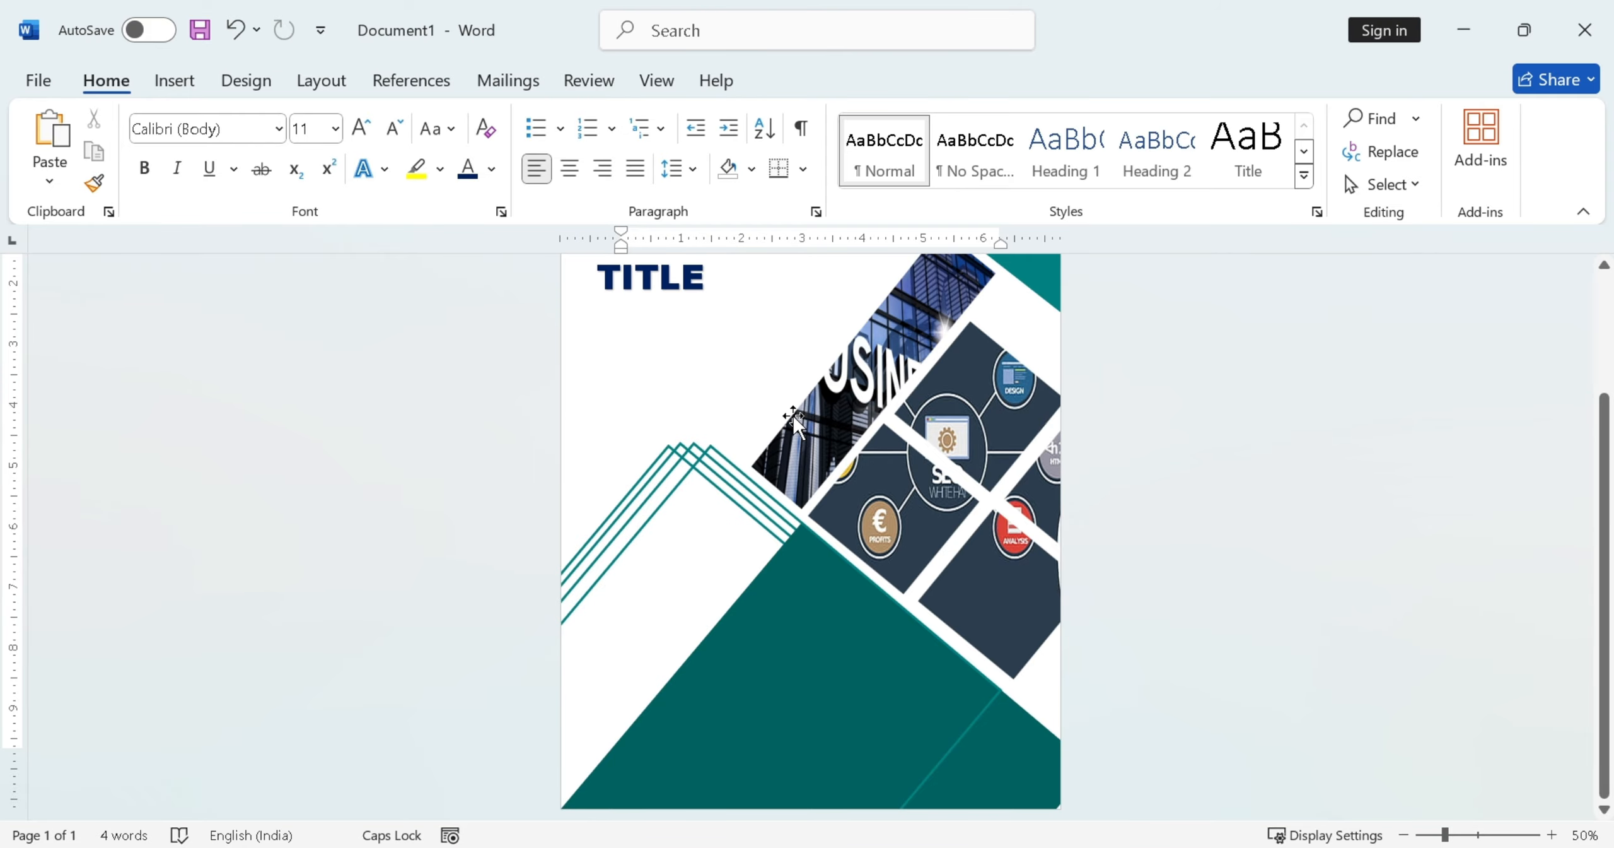
pyautogui.click(175, 80)
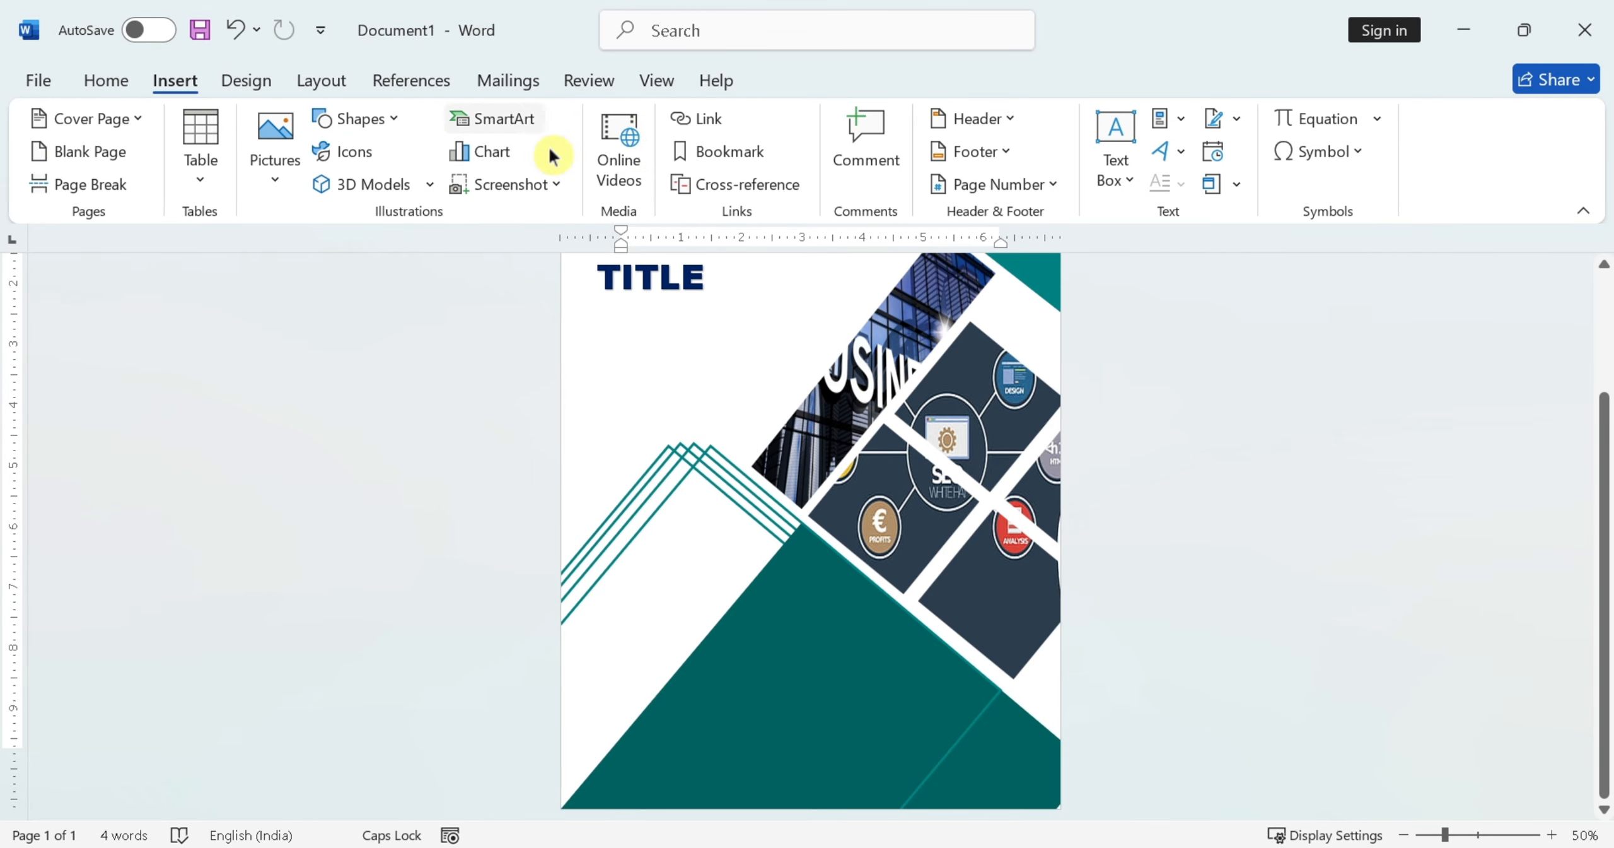
pyautogui.click(1162, 154)
pyautogui.click(1178, 200)
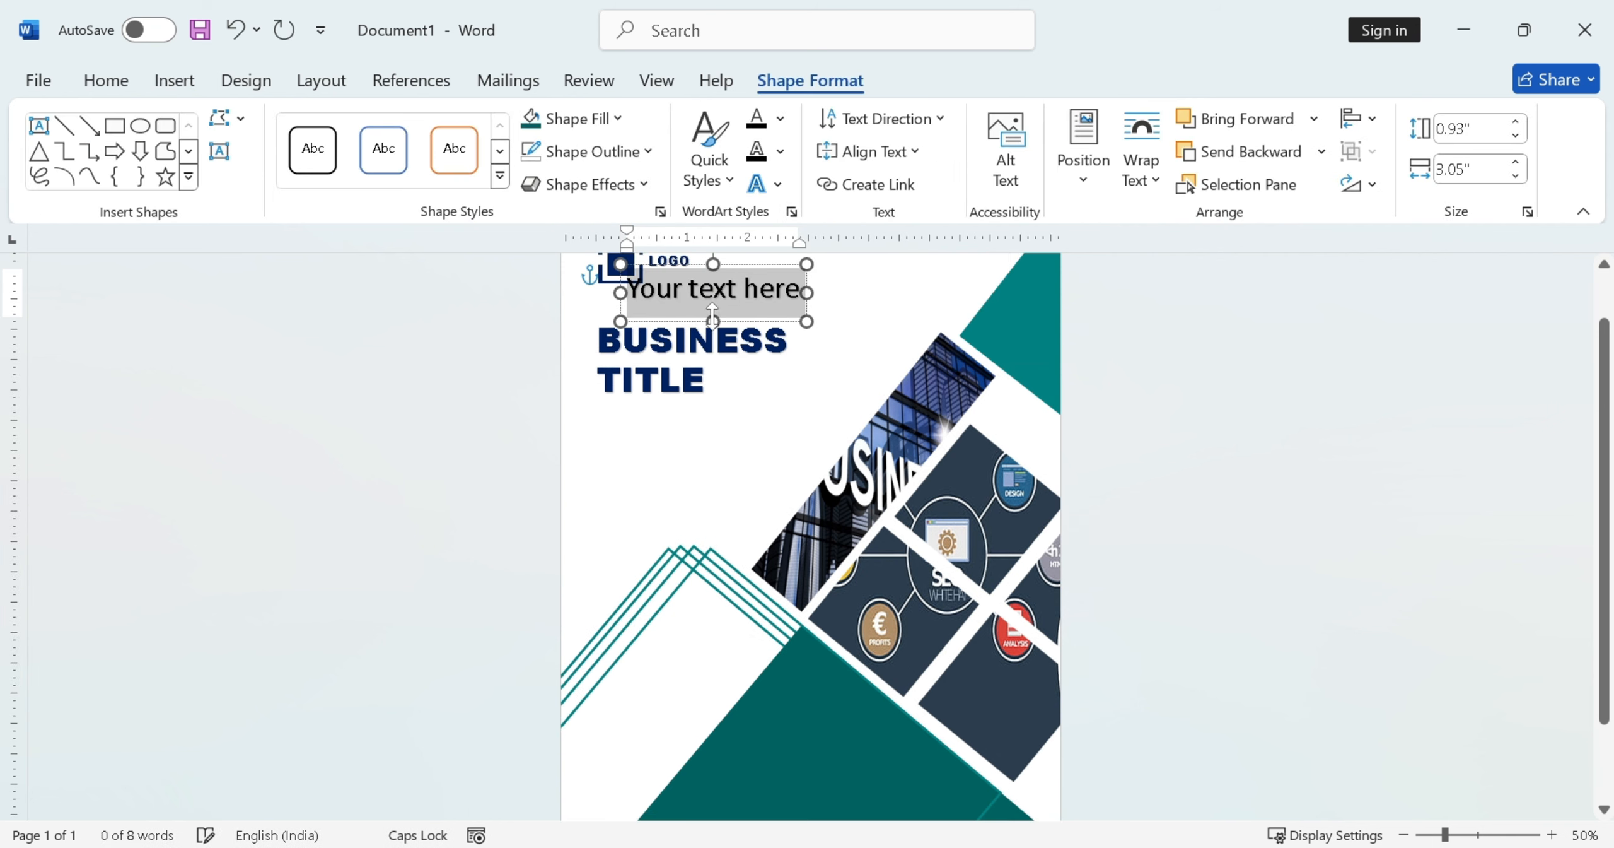
pyautogui.moveTo(758, 318); pyautogui.dragTo(804, 729)
pyautogui.scroll(-2, 793, 706)
pyautogui.moveTo(786, 638); pyautogui.dragTo(829, 712)
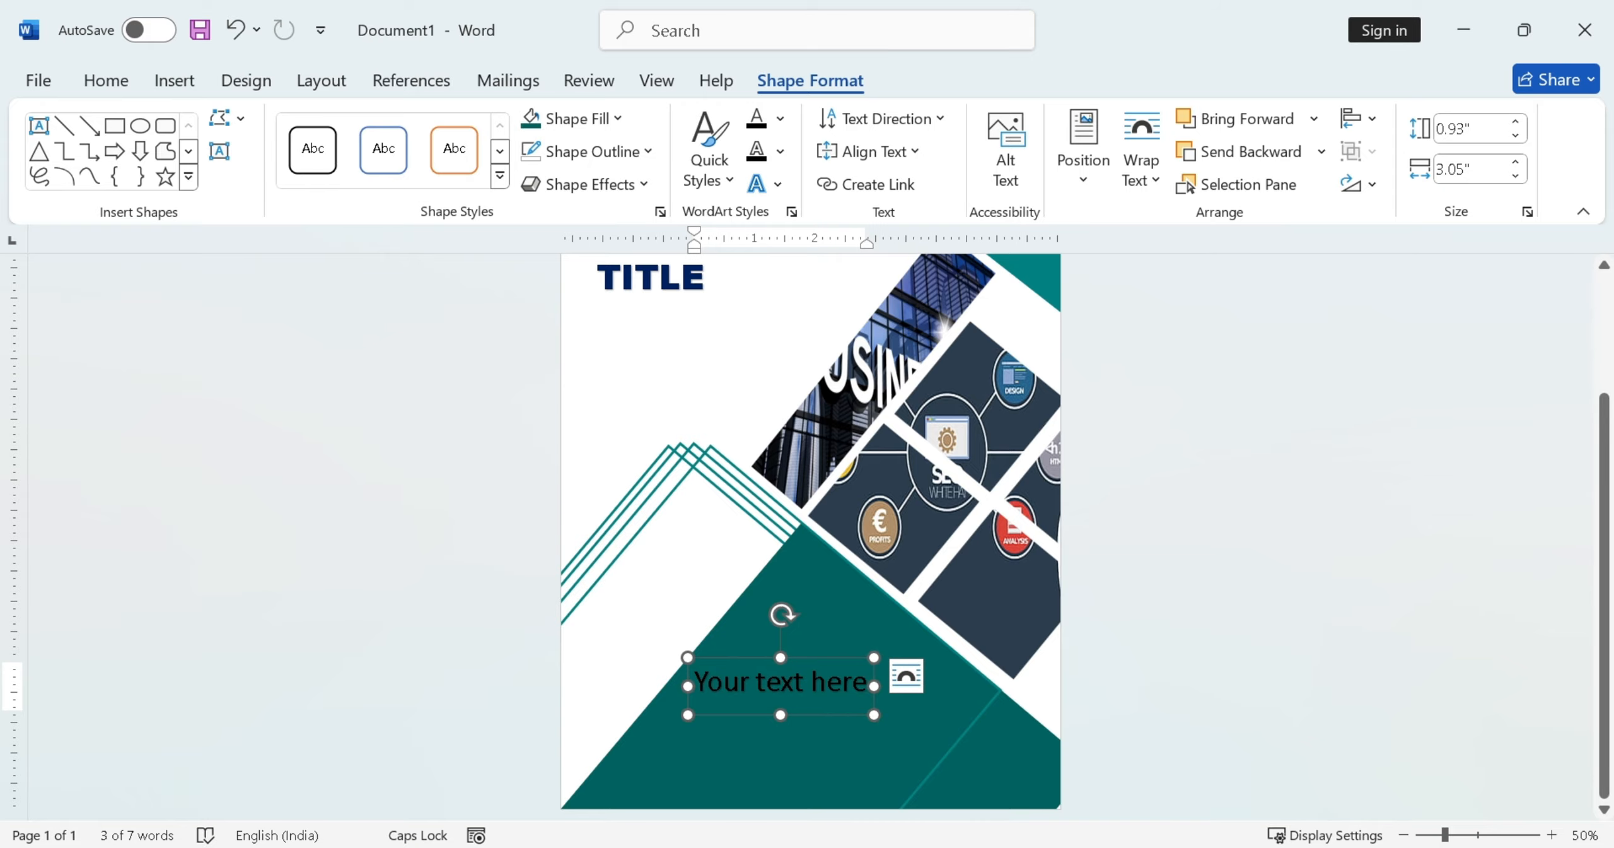
# Delete the WordArt's placeholder text and clear all its text formatting.
pyautogui.click(868, 682)
pyautogui.hotkey('ctrl', 'a')
pyautogui.press('BackSpace')
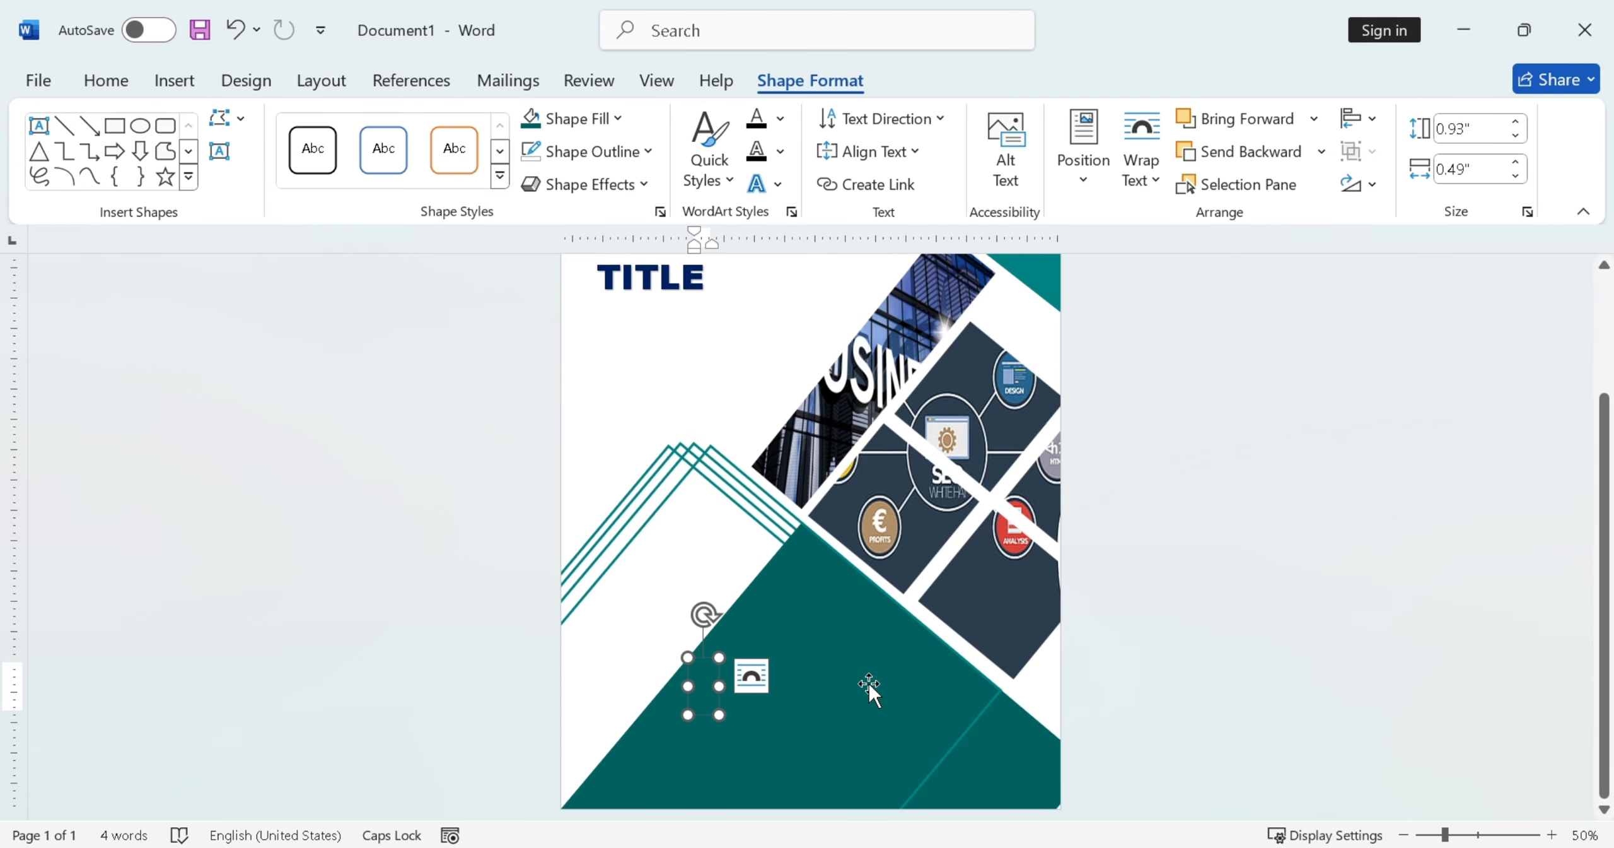
pyautogui.click(105, 80)
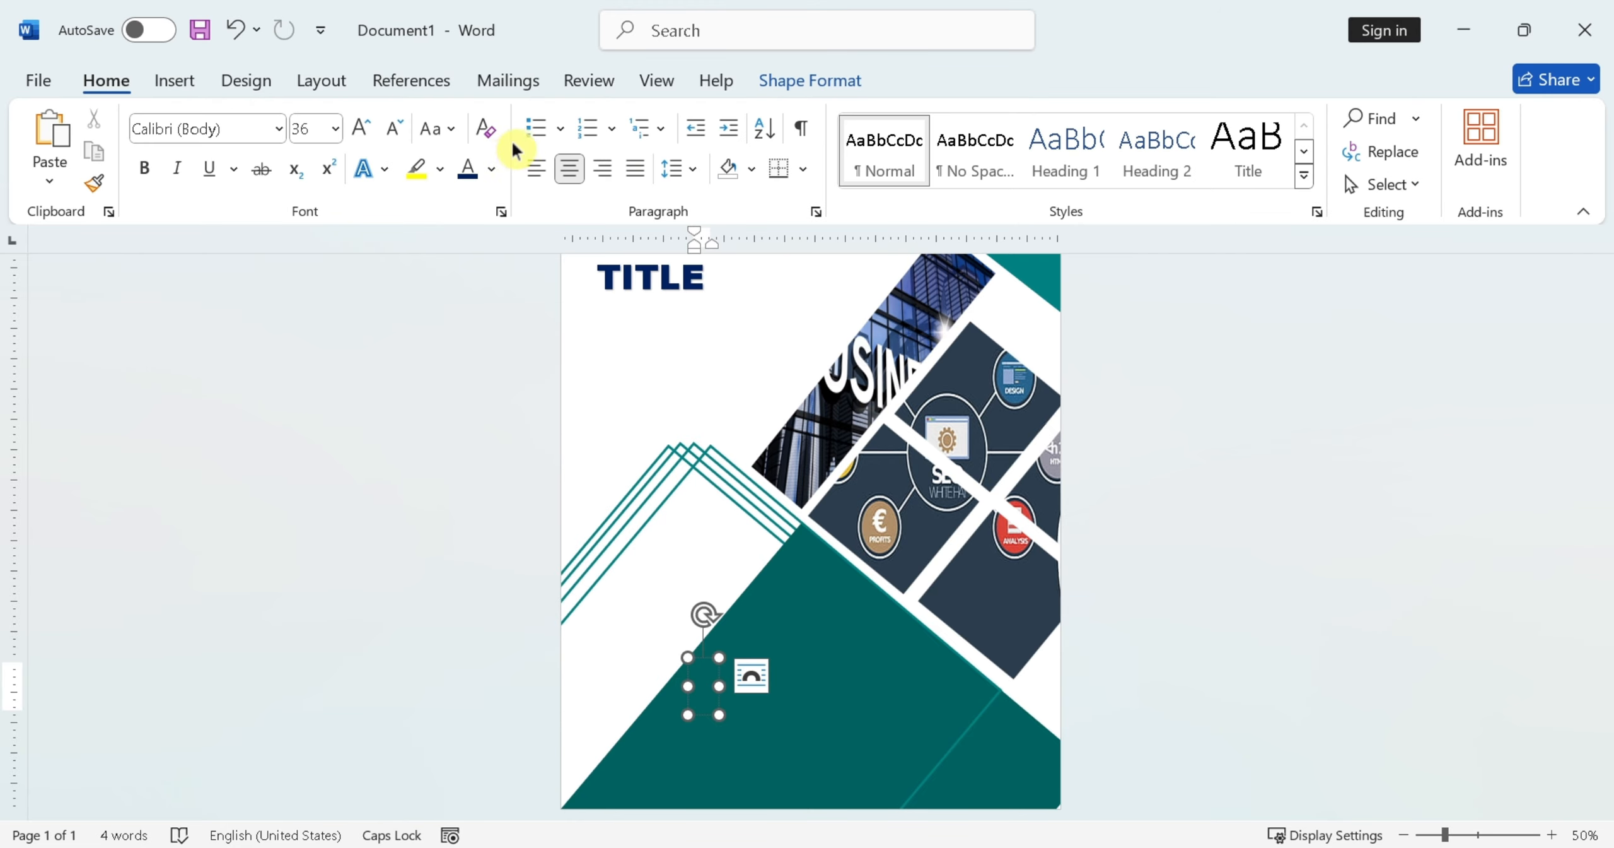
pyautogui.click(485, 132)
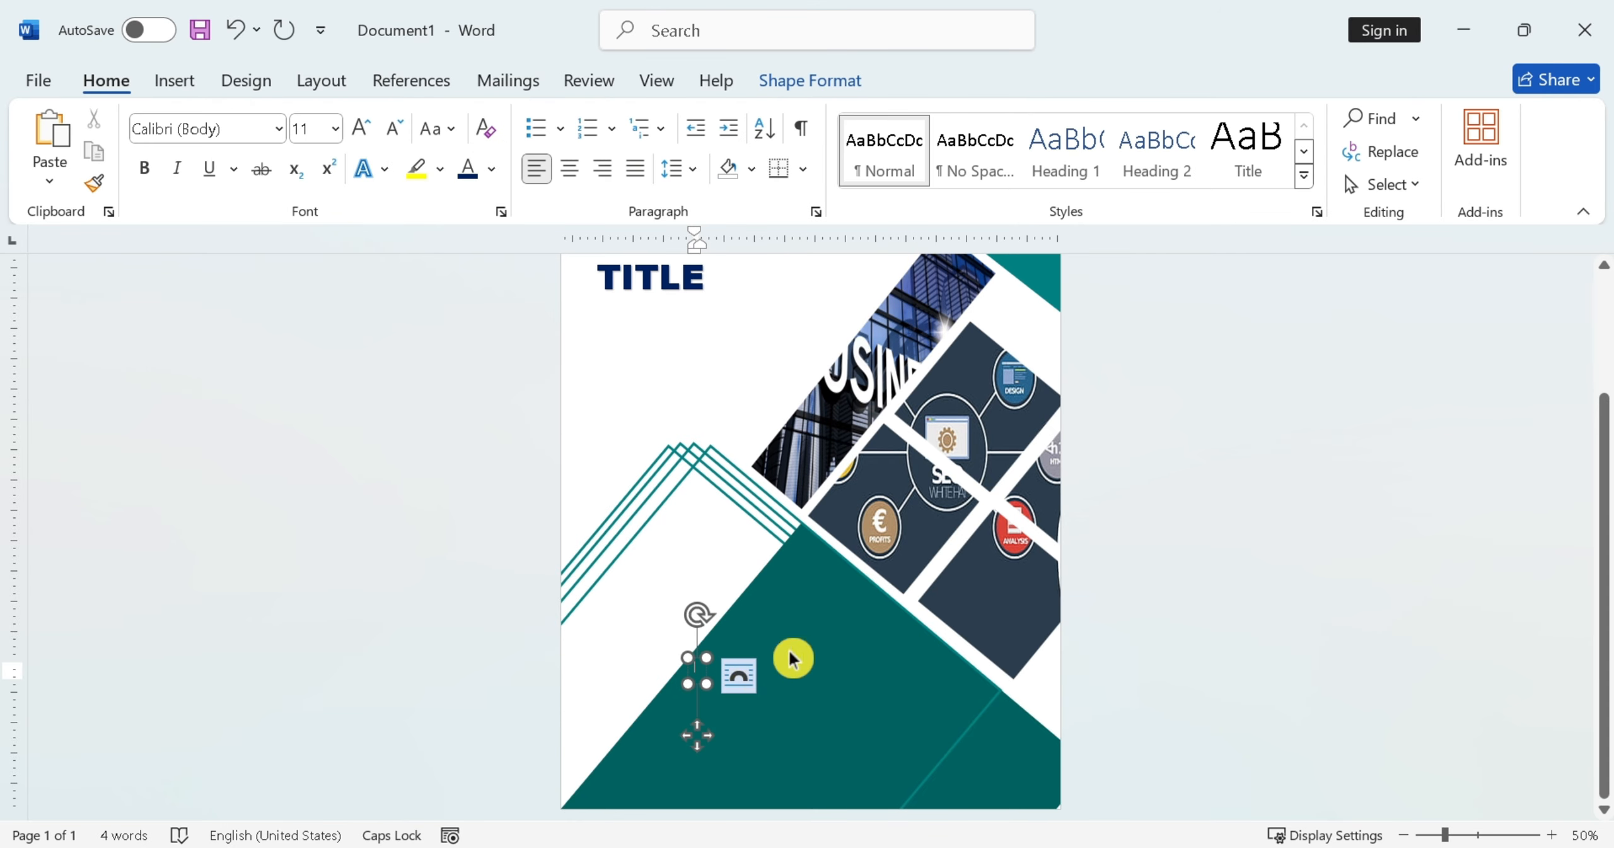
pyautogui.scroll(2, 782, 652)
pyautogui.scroll(-2, 775, 656)
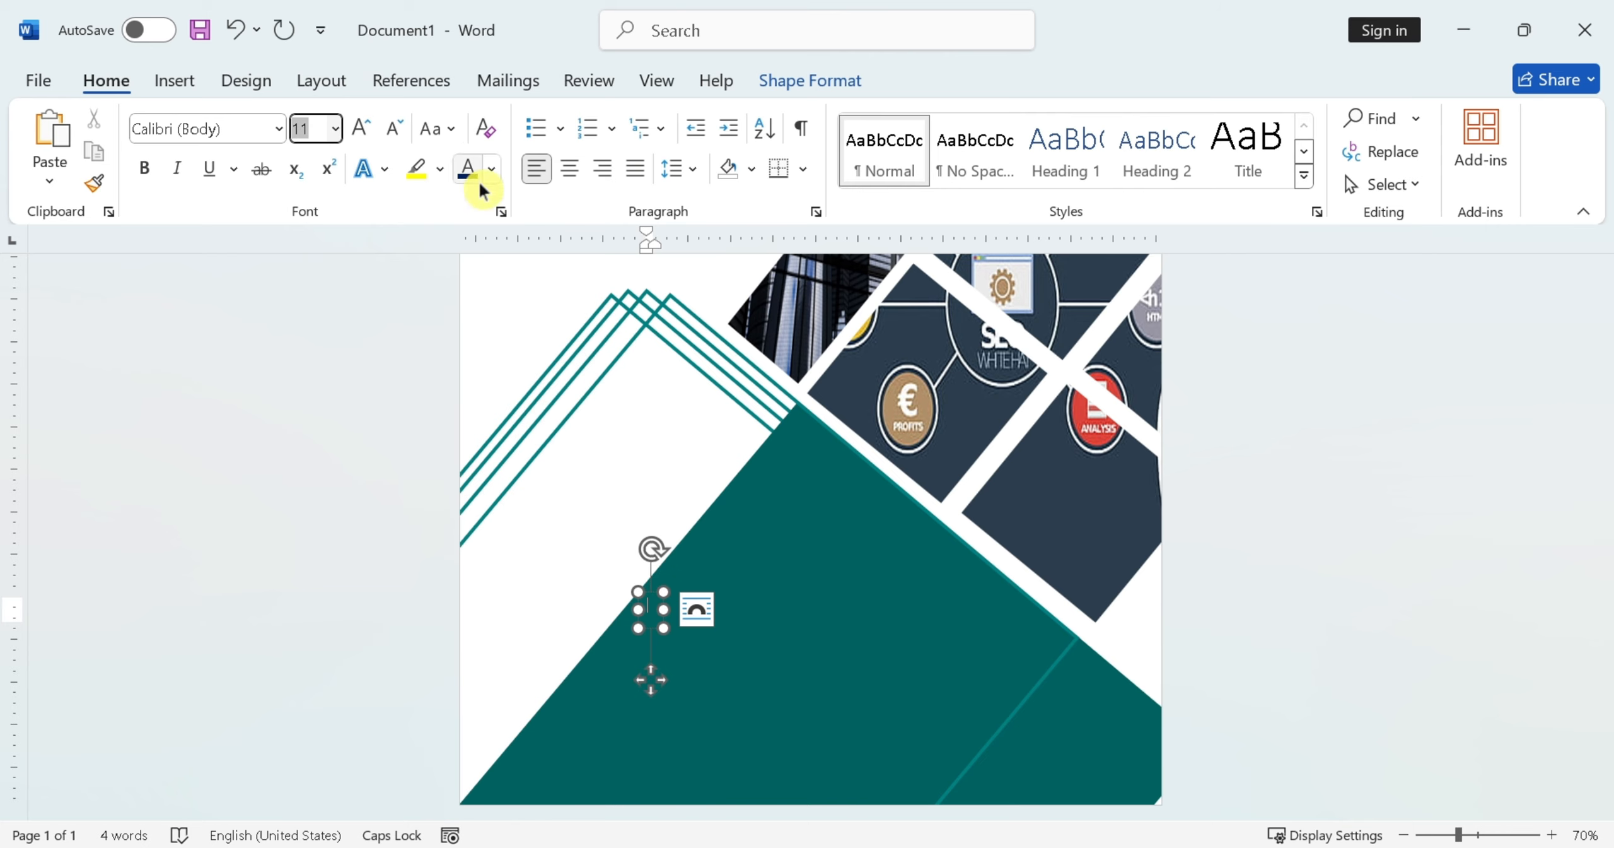